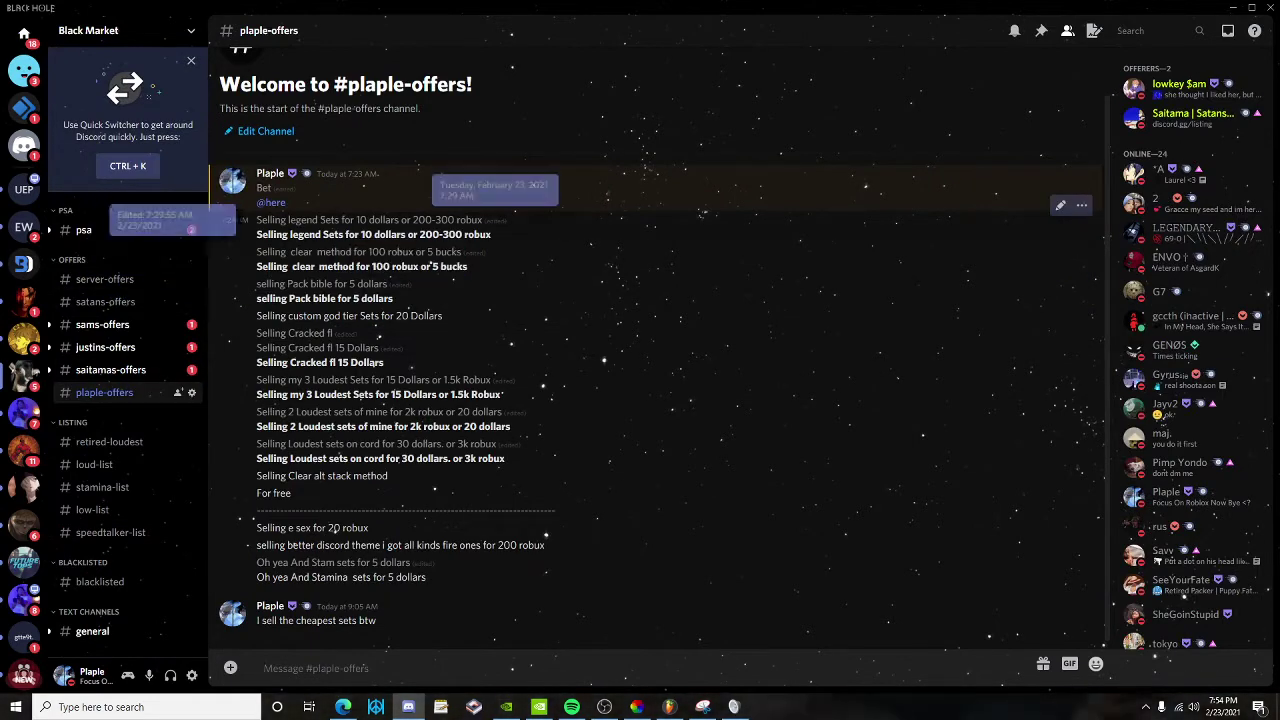
{"action": "left_click", "coordinate": [105, 369]}
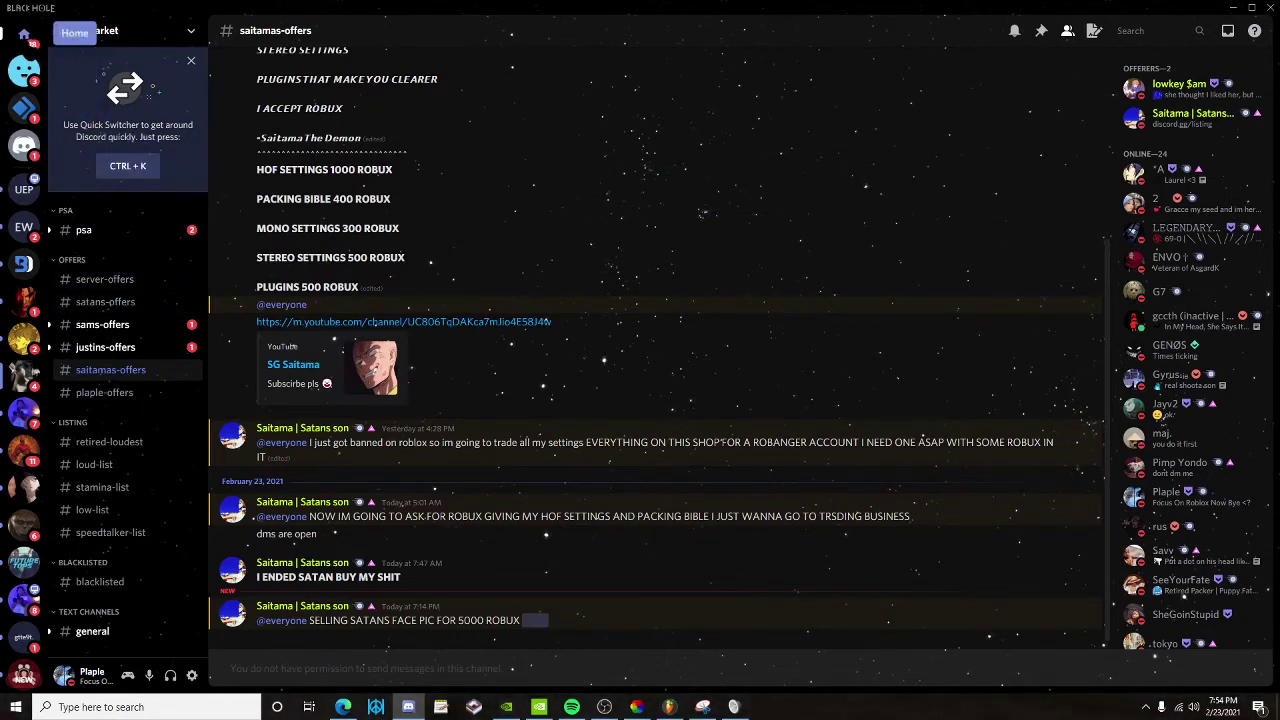
{"action": "left_click", "coordinate": [24, 33]}
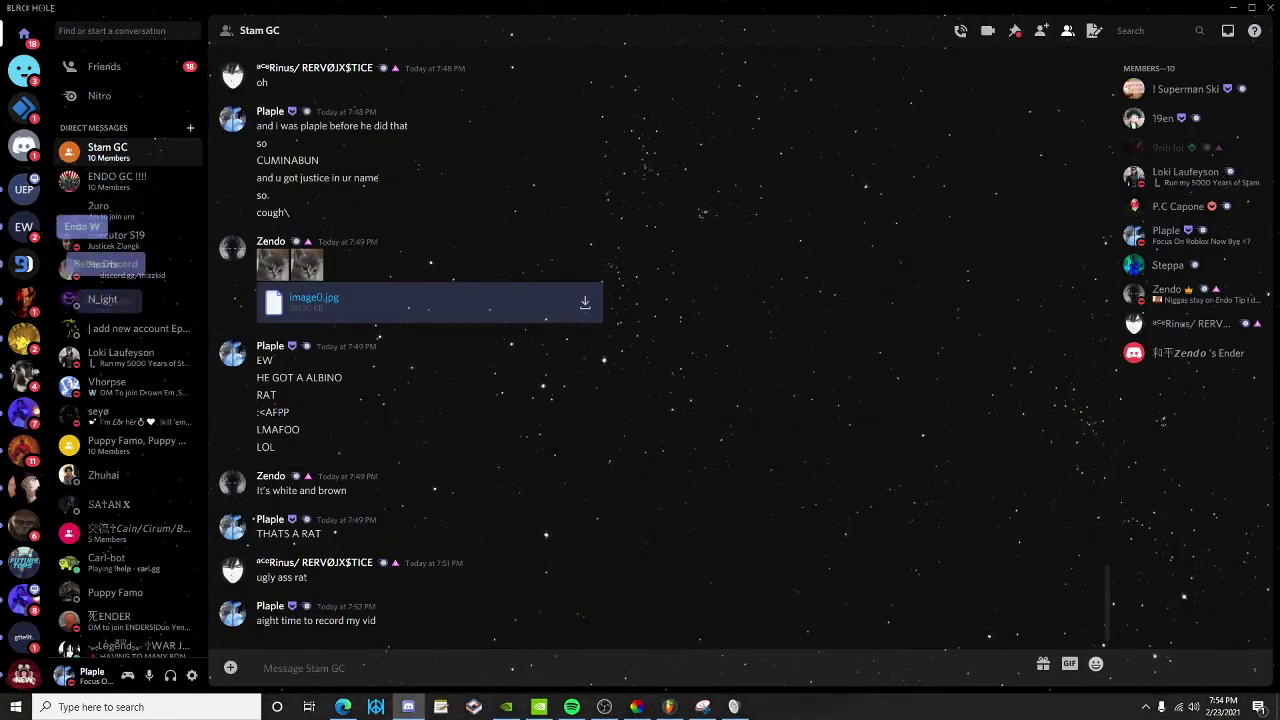
{"action": "left_click", "coordinate": [68, 689]}
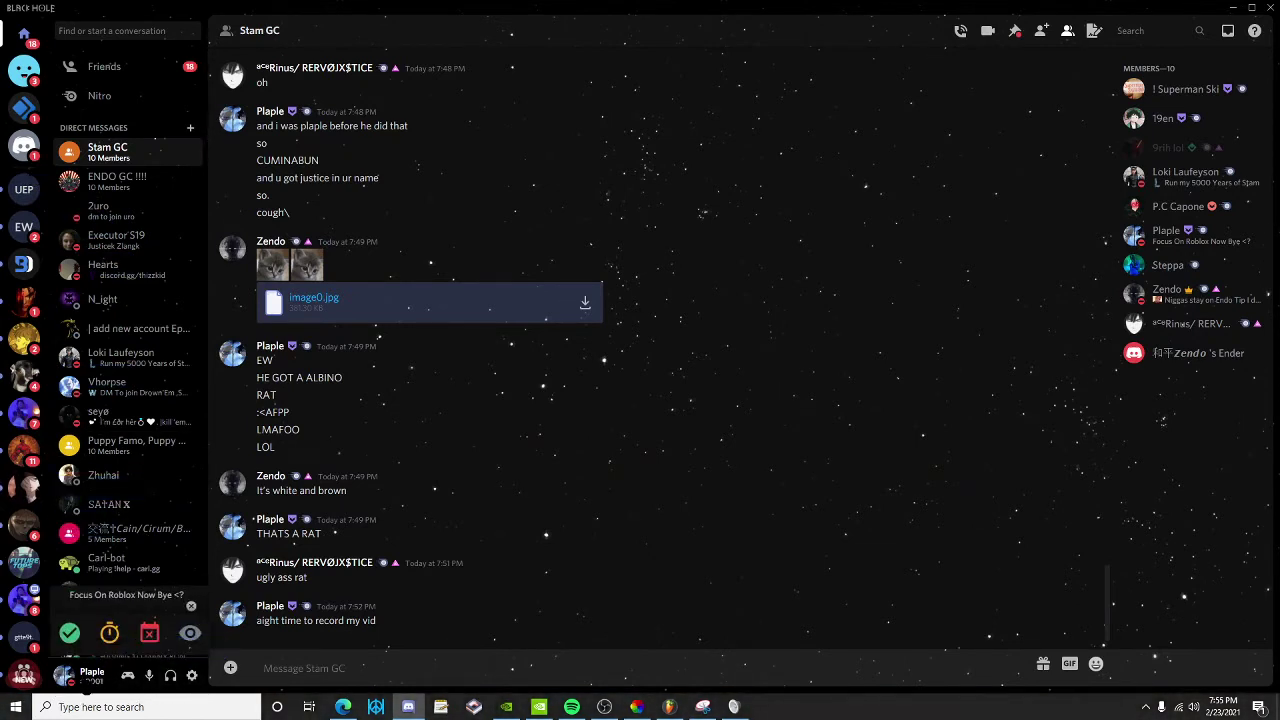
{"action": "left_click", "coordinate": [577, 597]}
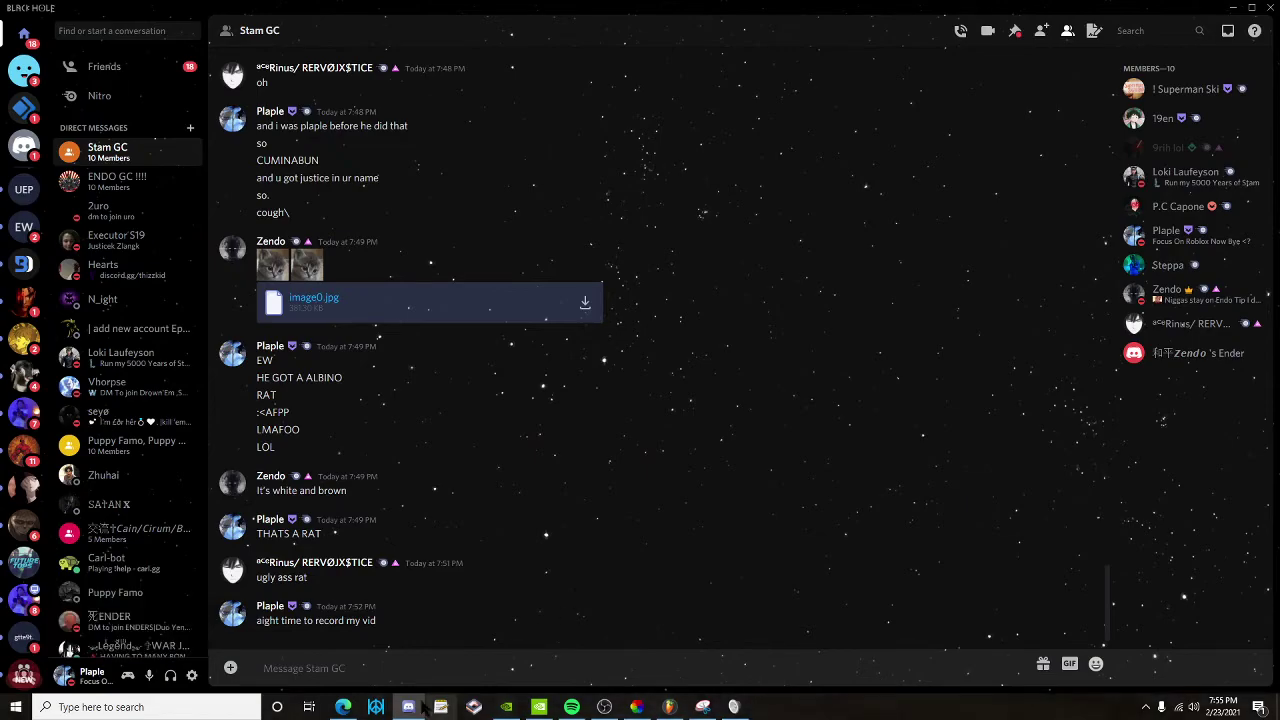
Switch to the browser and look through the uploads on the YouTube channel page.
{"action": "left_click", "coordinate": [342, 704]}
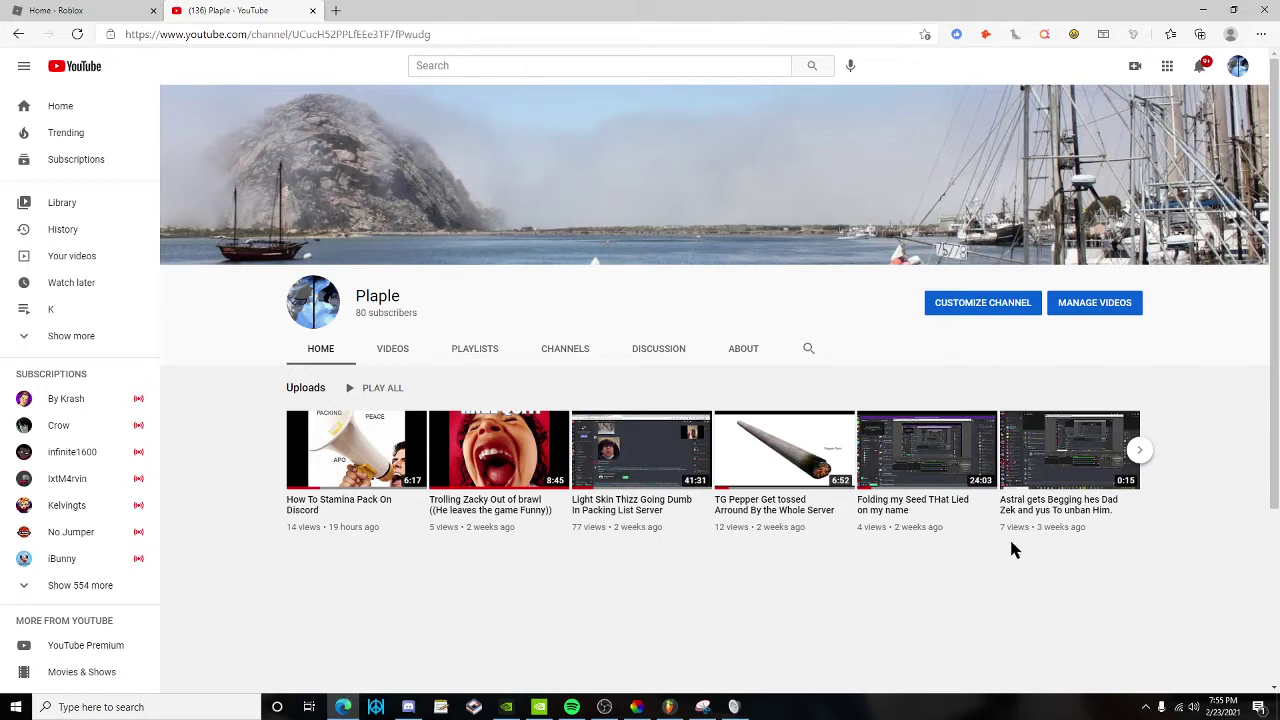
{"action": "left_click", "coordinate": [1140, 452]}
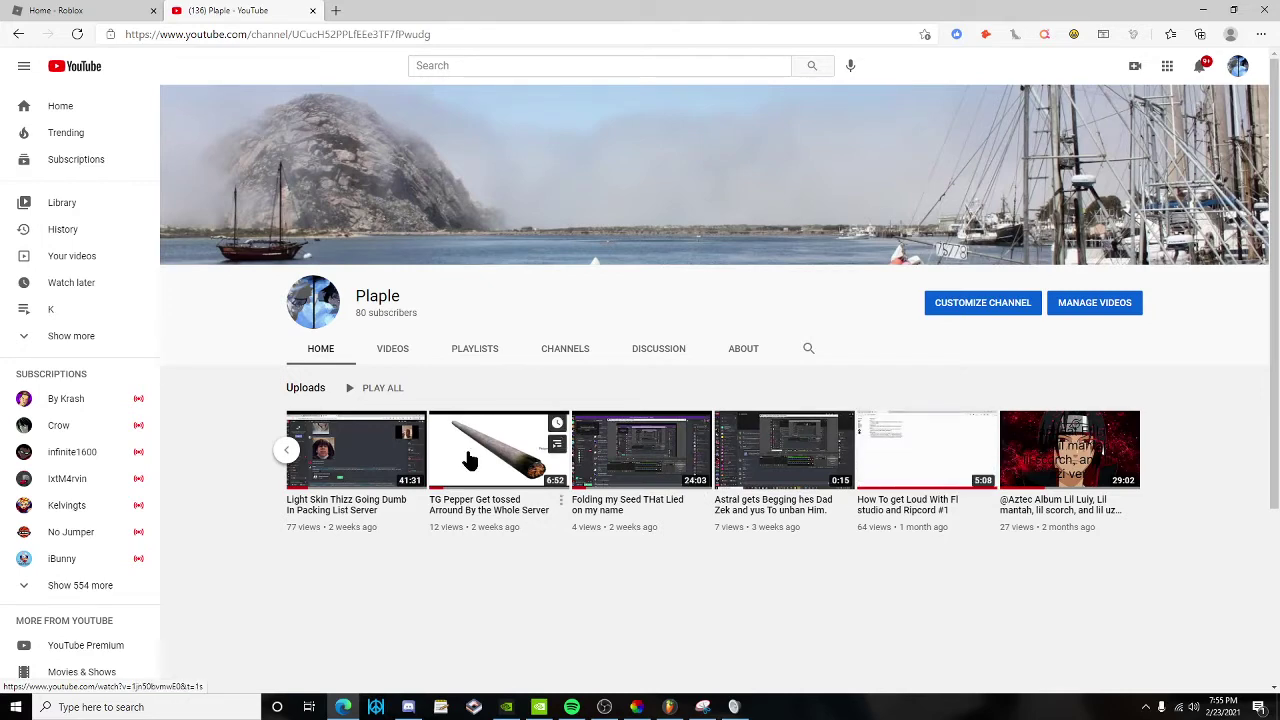
{"action": "left_click", "coordinate": [283, 451]}
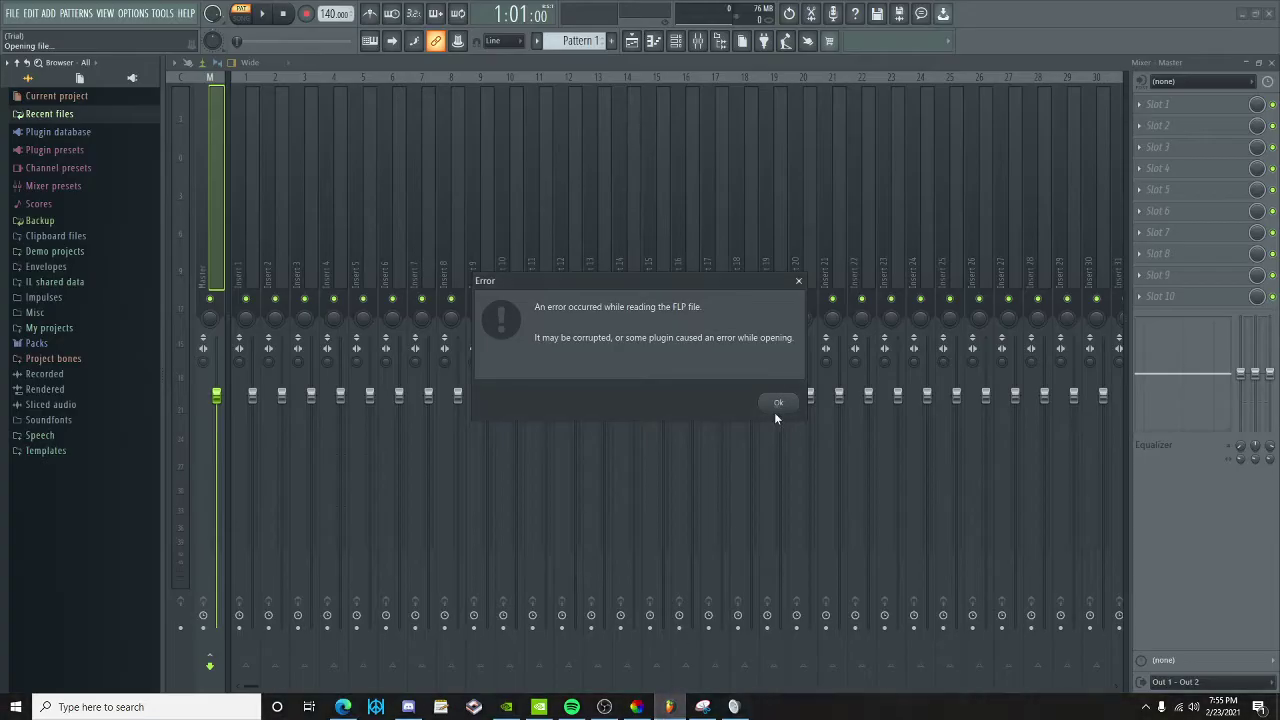
Dismiss the FLP file error dialog in FL Studio.
{"action": "left_click", "coordinate": [775, 402]}
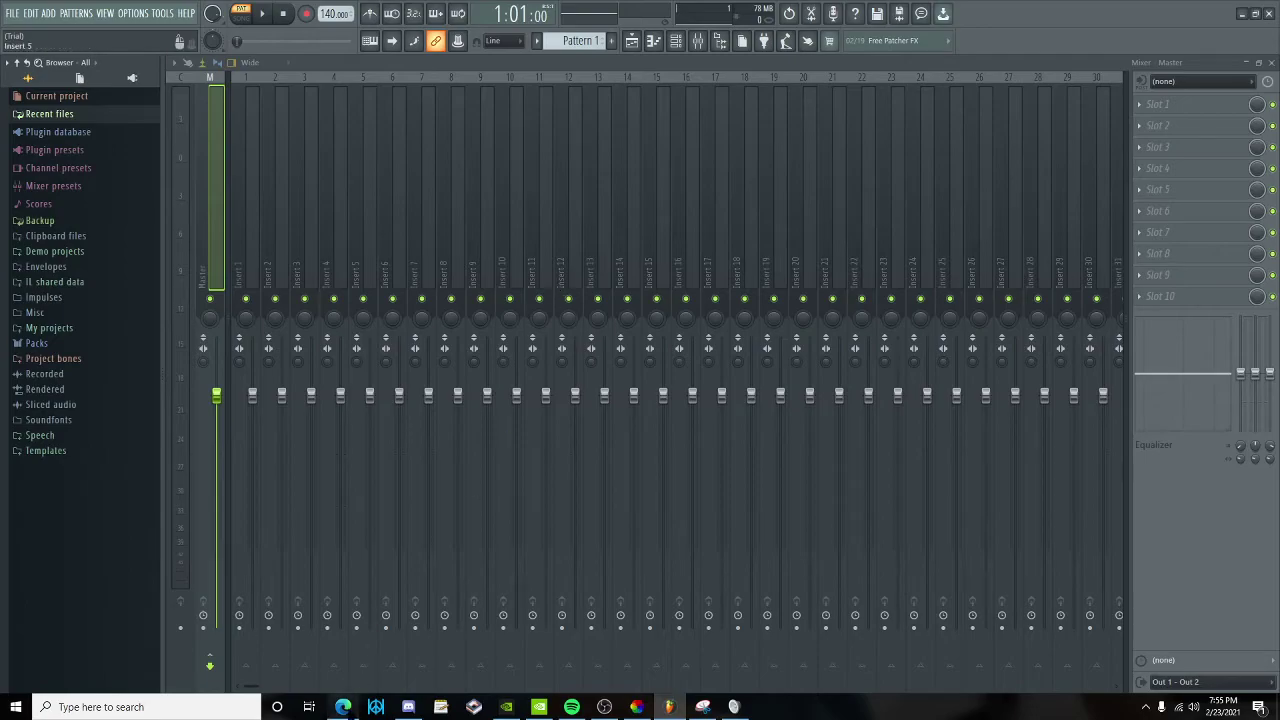
In a new Edge tab, search for "vb audio cables" and download the Windows VB-CABLE driver package from the VB-Audio site.
{"action": "left_click", "coordinate": [343, 707]}
{"action": "left_click", "coordinate": [337, 10]}
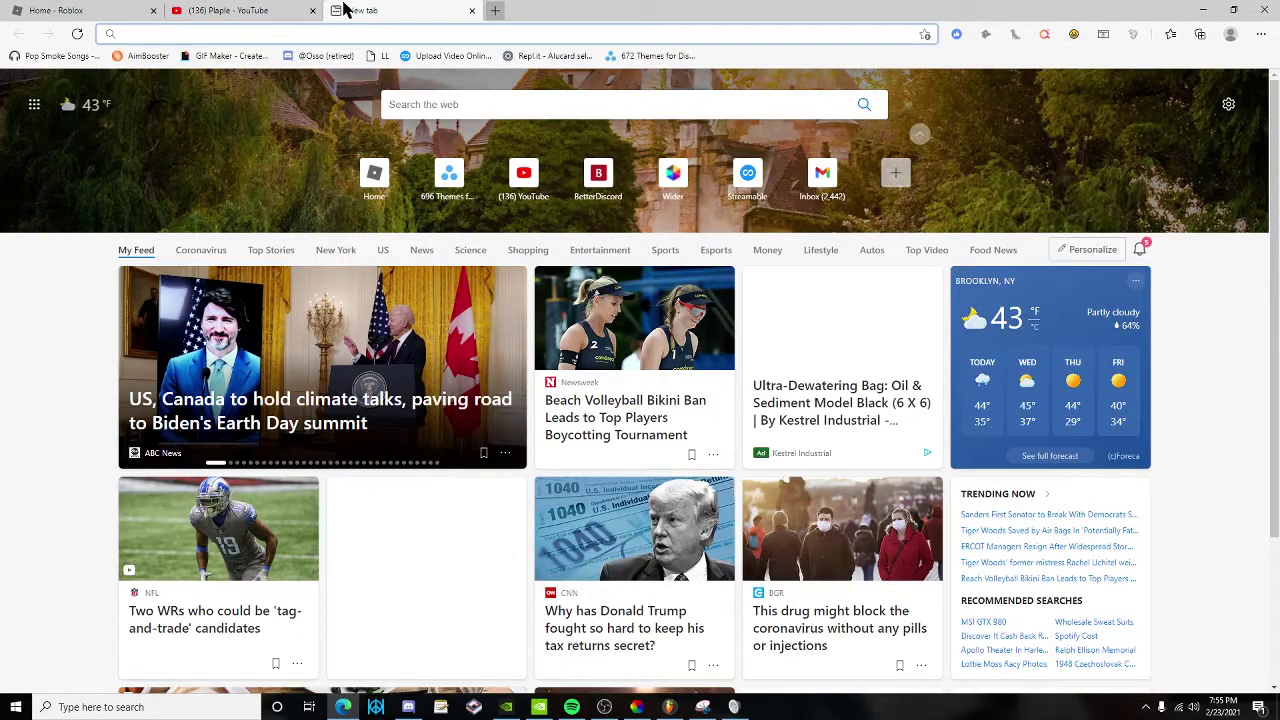
{"action": "type", "text": "Vb"}
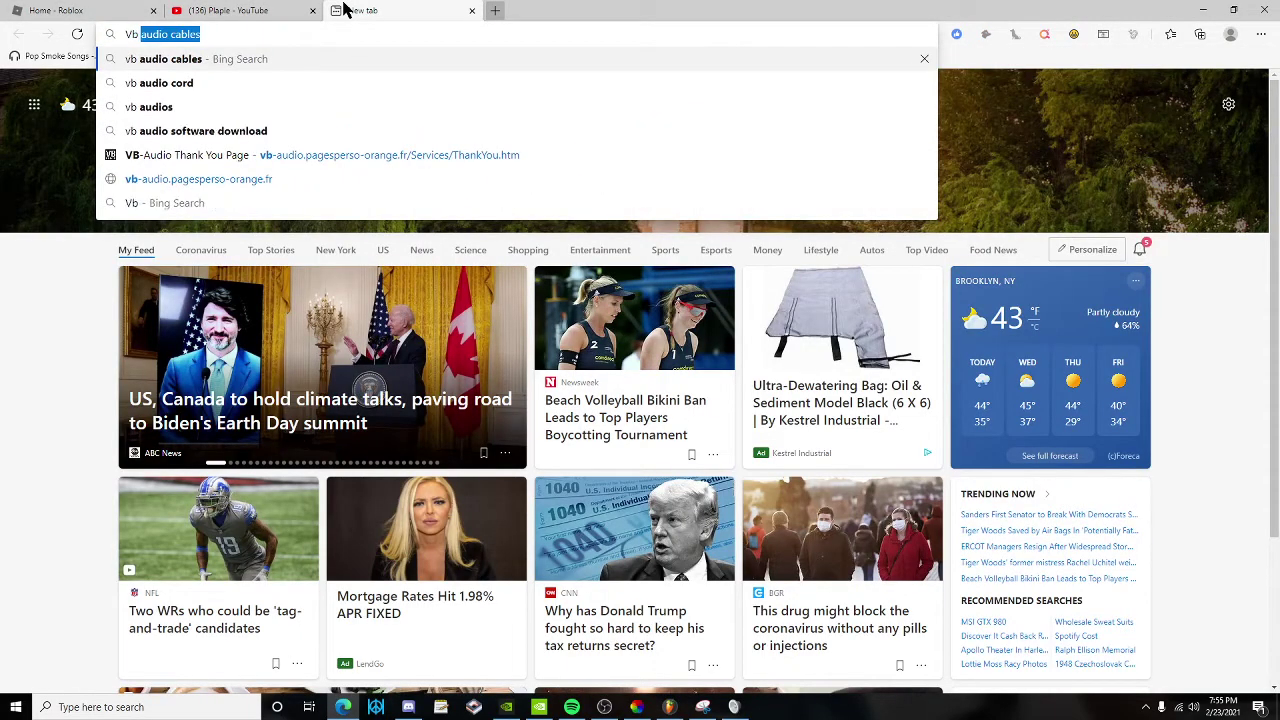
{"action": "key", "text": "Return"}
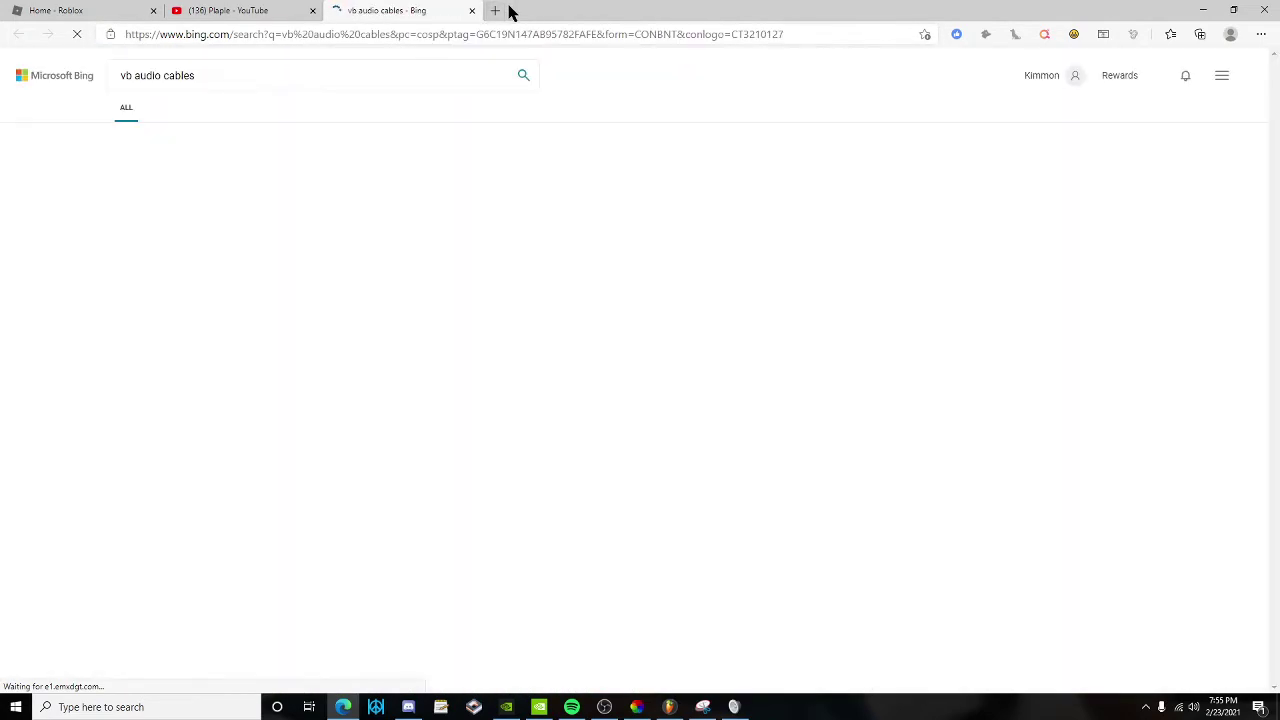
{"action": "left_click", "coordinate": [193, 175]}
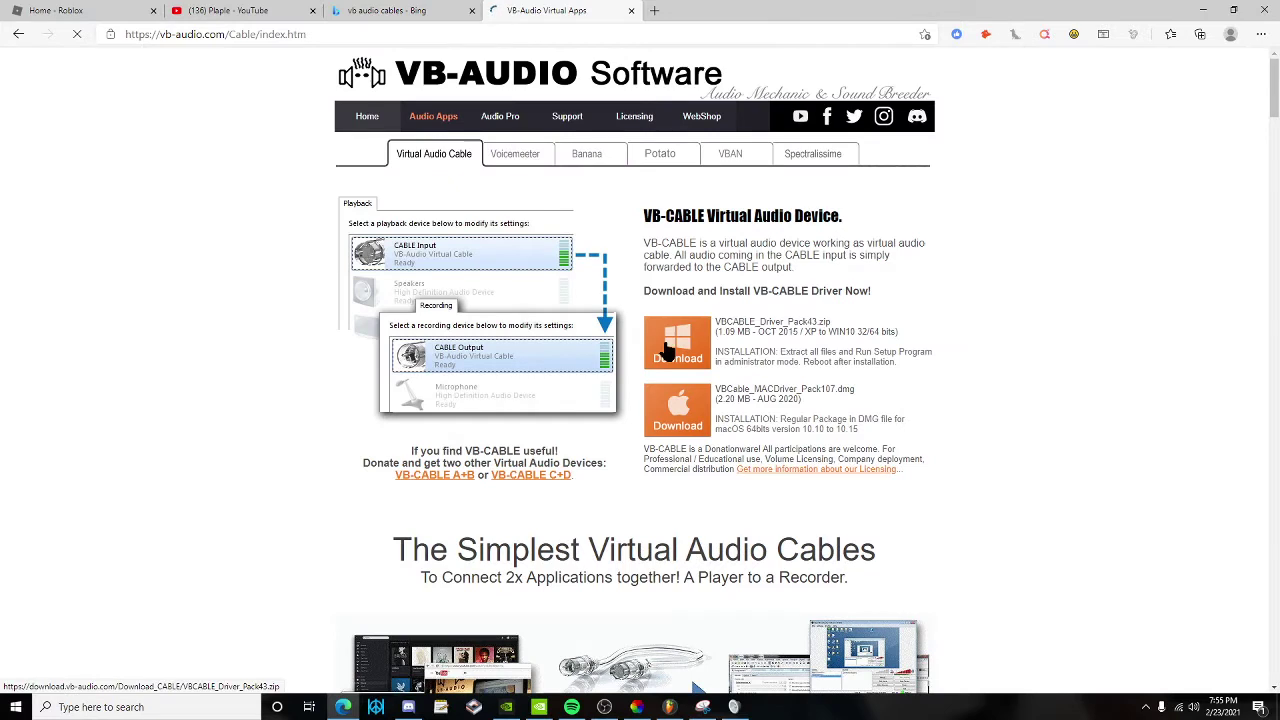
{"action": "left_click", "coordinate": [668, 348]}
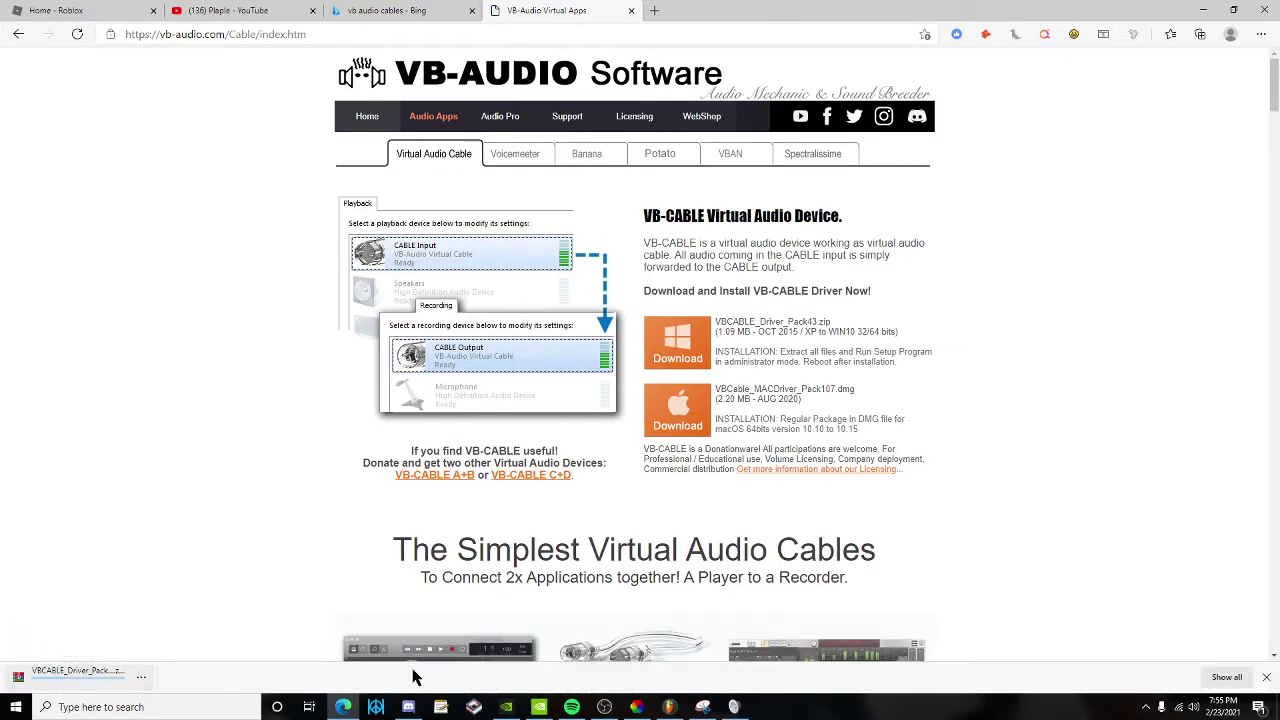
In File Explorer's Downloads folder, extract the VBCABLE_Driver_Pack43 (1) archive into a folder of the same name.
{"action": "key", "text": "super"}
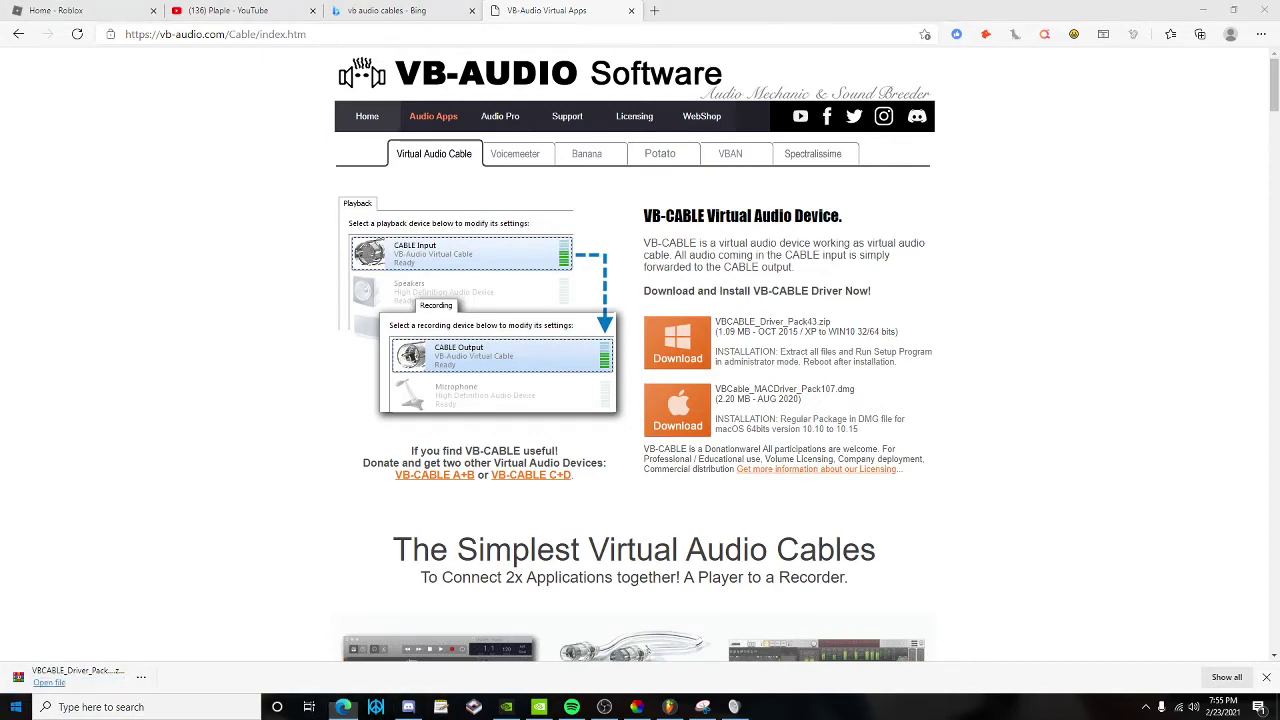
{"action": "type", "text": "file"}
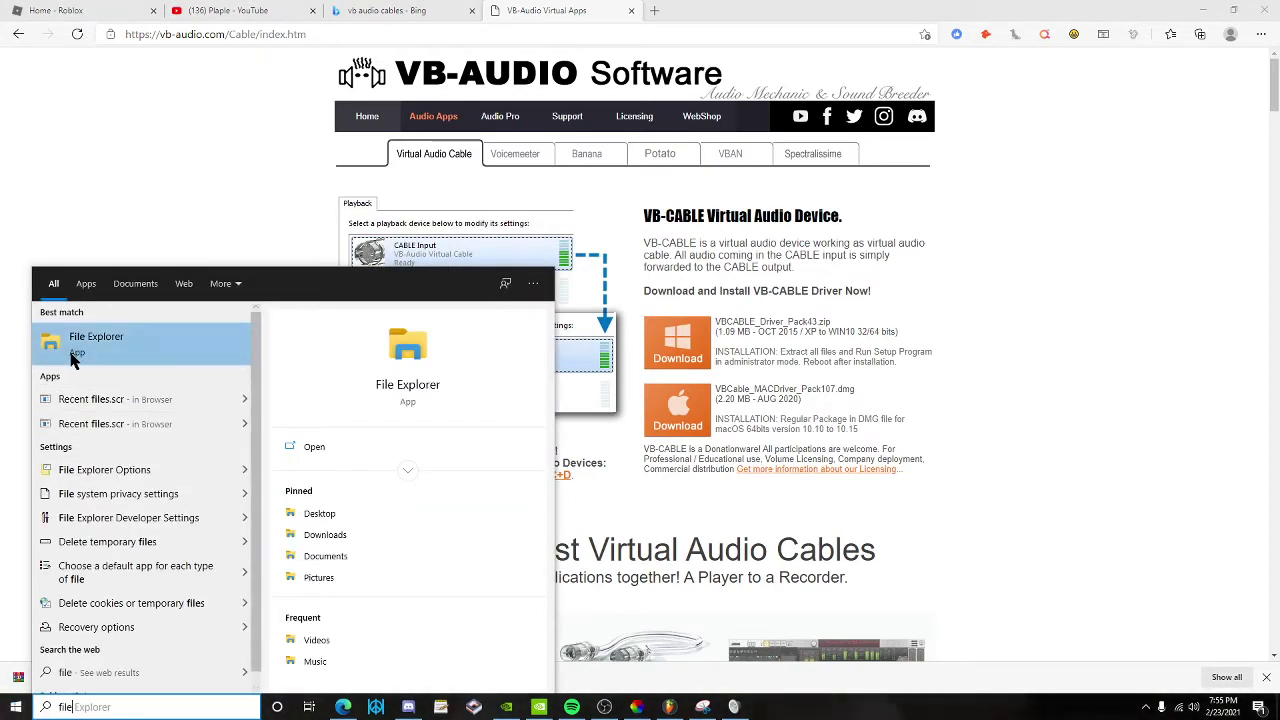
{"action": "left_click", "coordinate": [74, 358]}
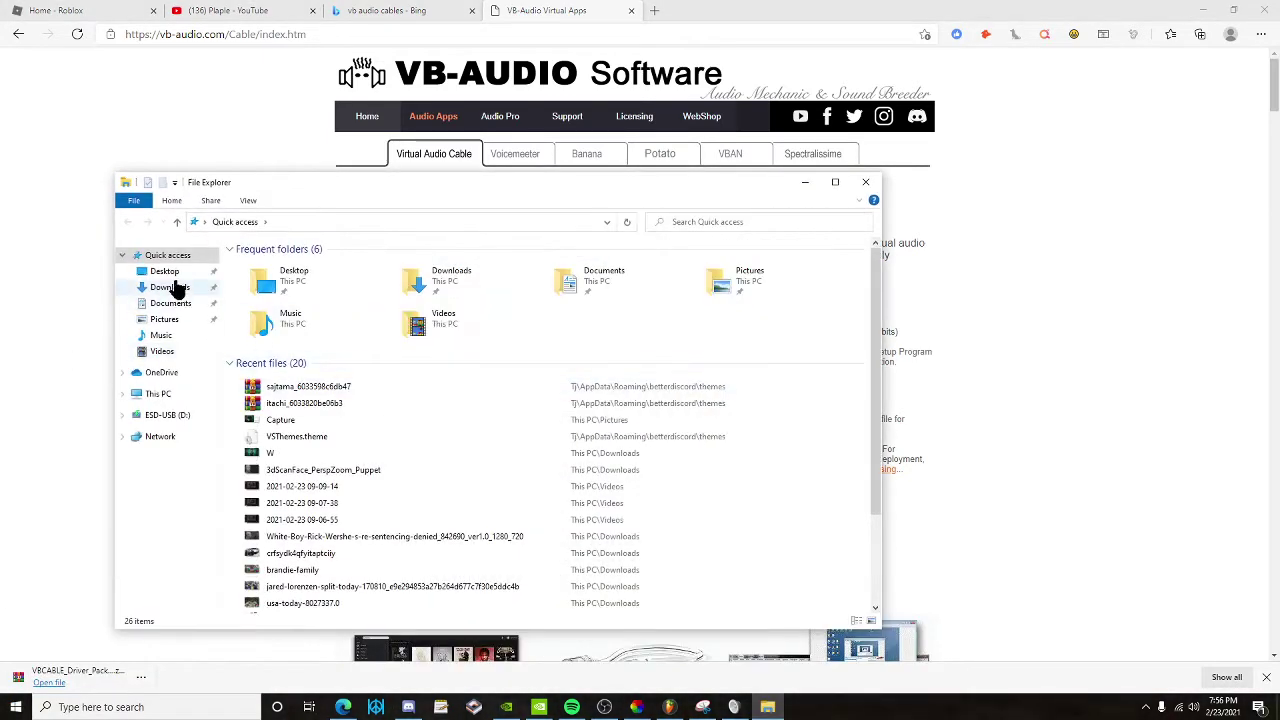
{"action": "left_click", "coordinate": [172, 287]}
{"action": "left_click", "coordinate": [292, 285]}
{"action": "right_click", "coordinate": [290, 286]}
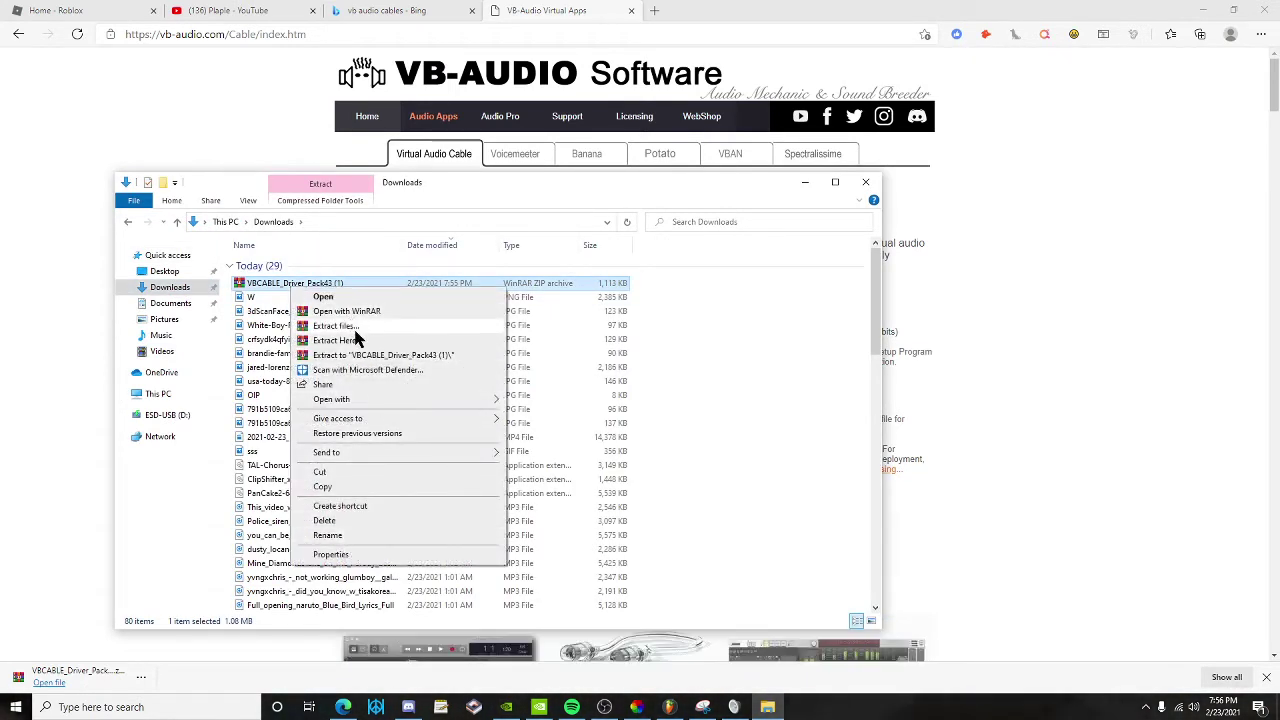
{"action": "left_click", "coordinate": [389, 356]}
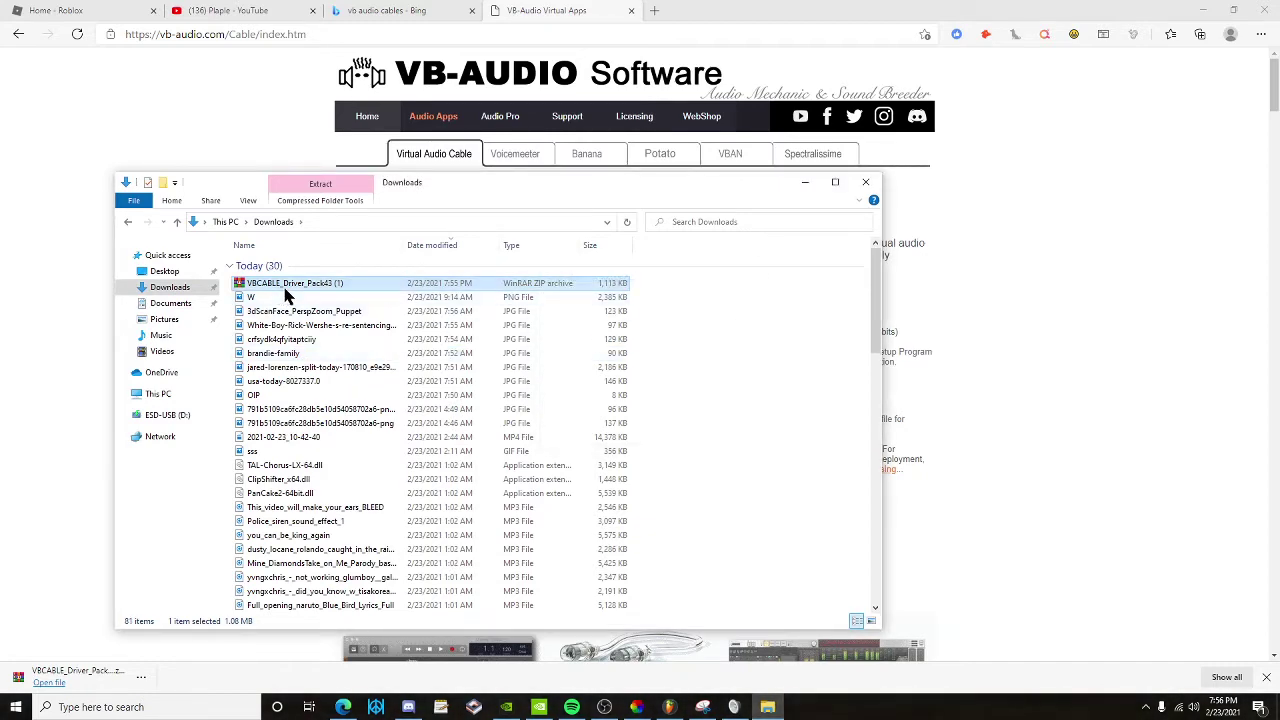
Launch the 64-bit installer VBCABLE_Setup_x64 from the extracted driver folder and allow it to run.
{"action": "scroll", "coordinate": [286, 293], "scroll_direction": "down", "scroll_amount": 4}
{"action": "left_click", "coordinate": [327, 516]}
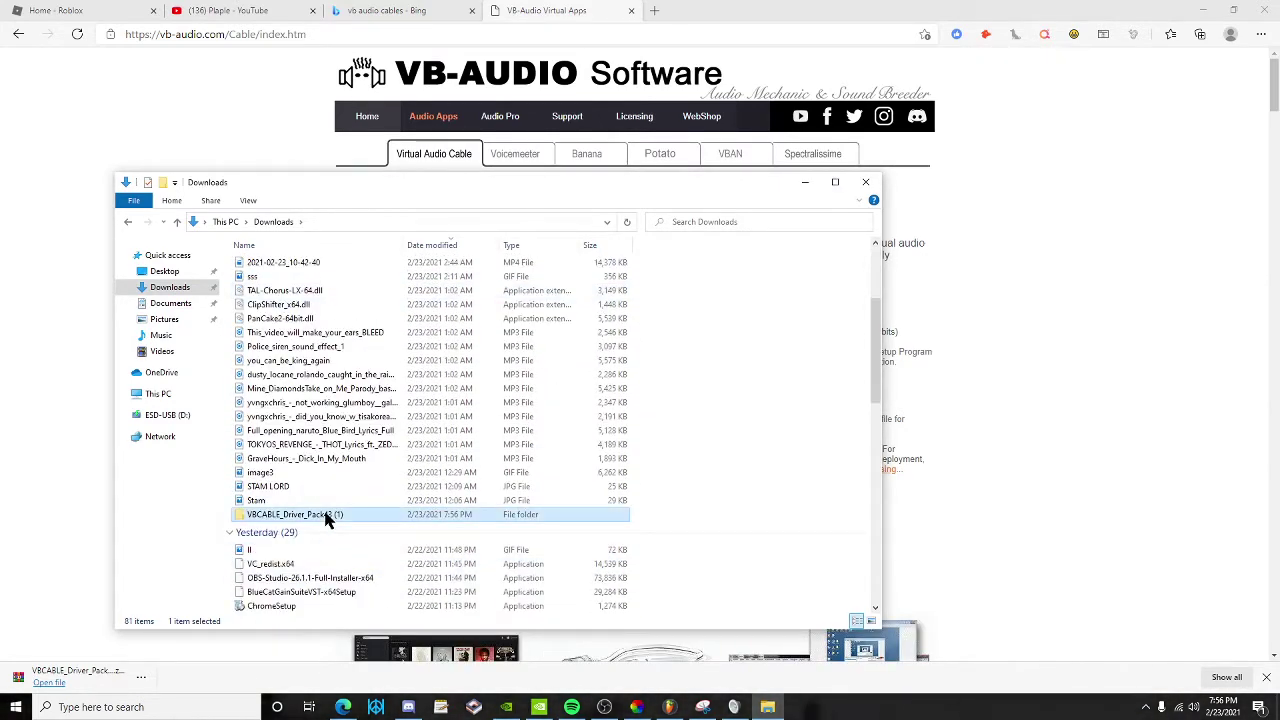
{"action": "double_click", "coordinate": [326, 515]}
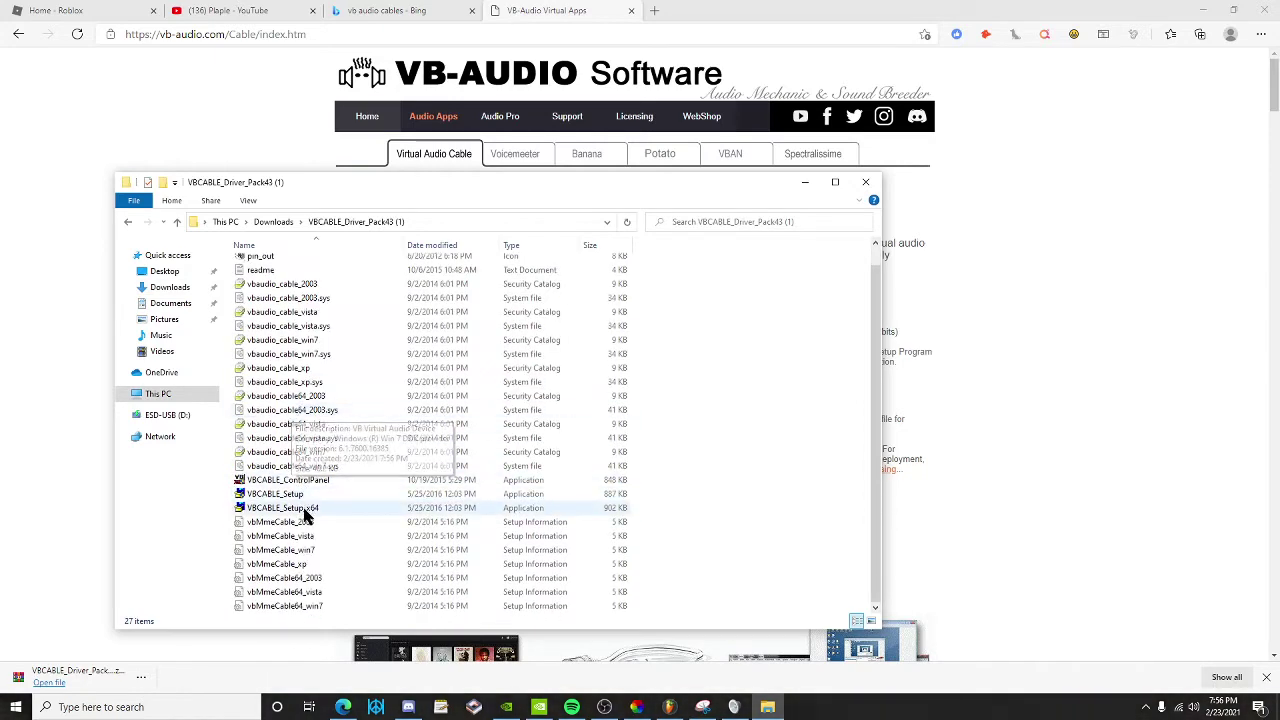
{"action": "right_click", "coordinate": [305, 512]}
{"action": "left_click", "coordinate": [355, 196]}
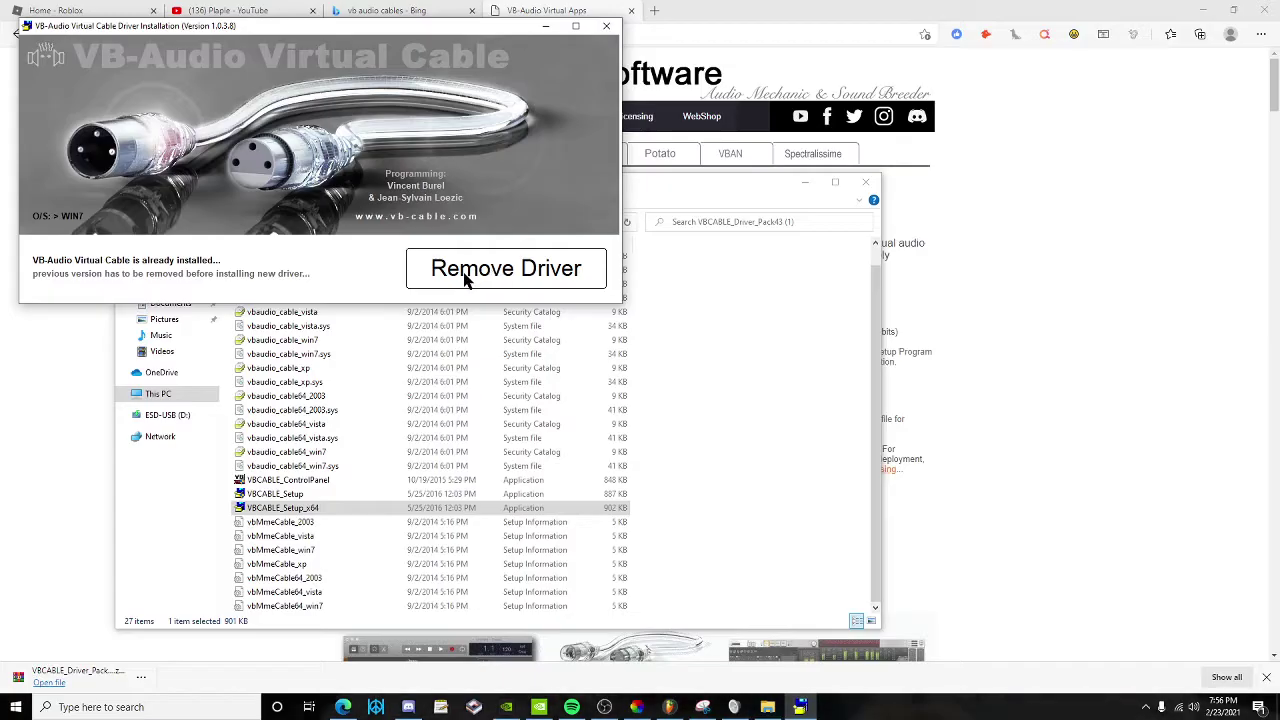
{"action": "left_click", "coordinate": [194, 563]}
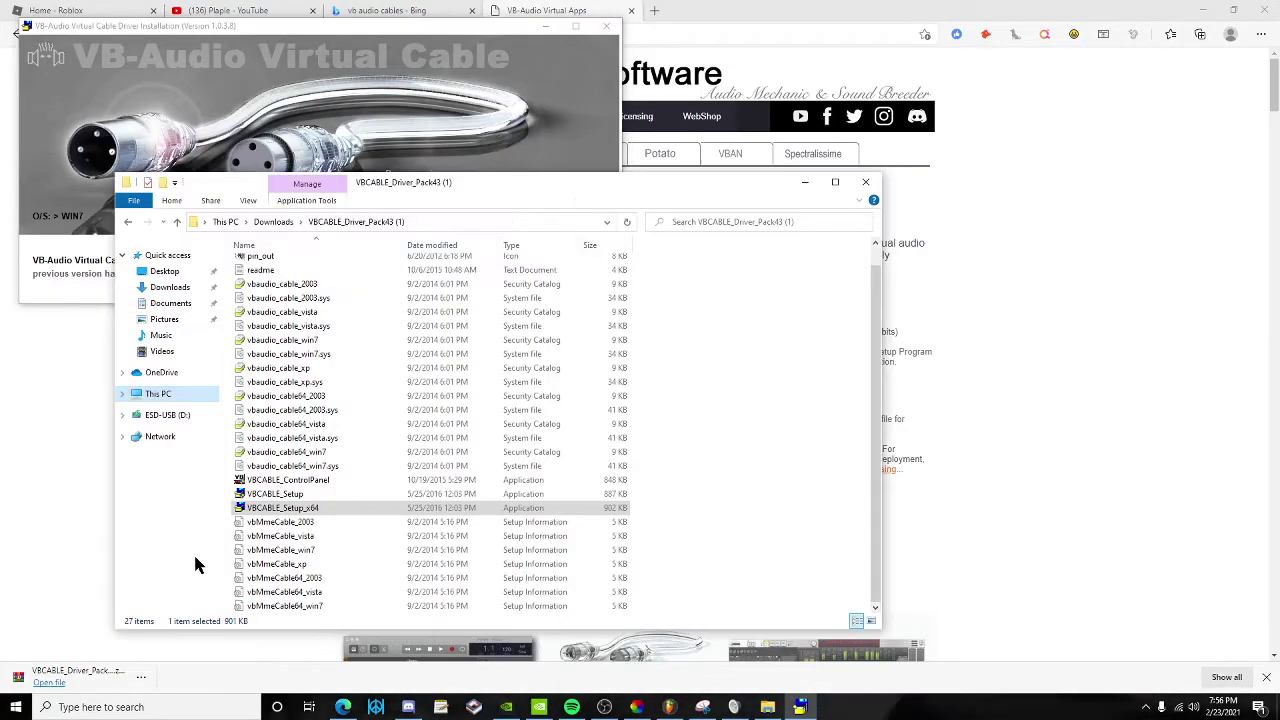
Set the microphone level to 100 in the Windows Microphone Properties window.
{"action": "left_click", "coordinate": [671, 708]}
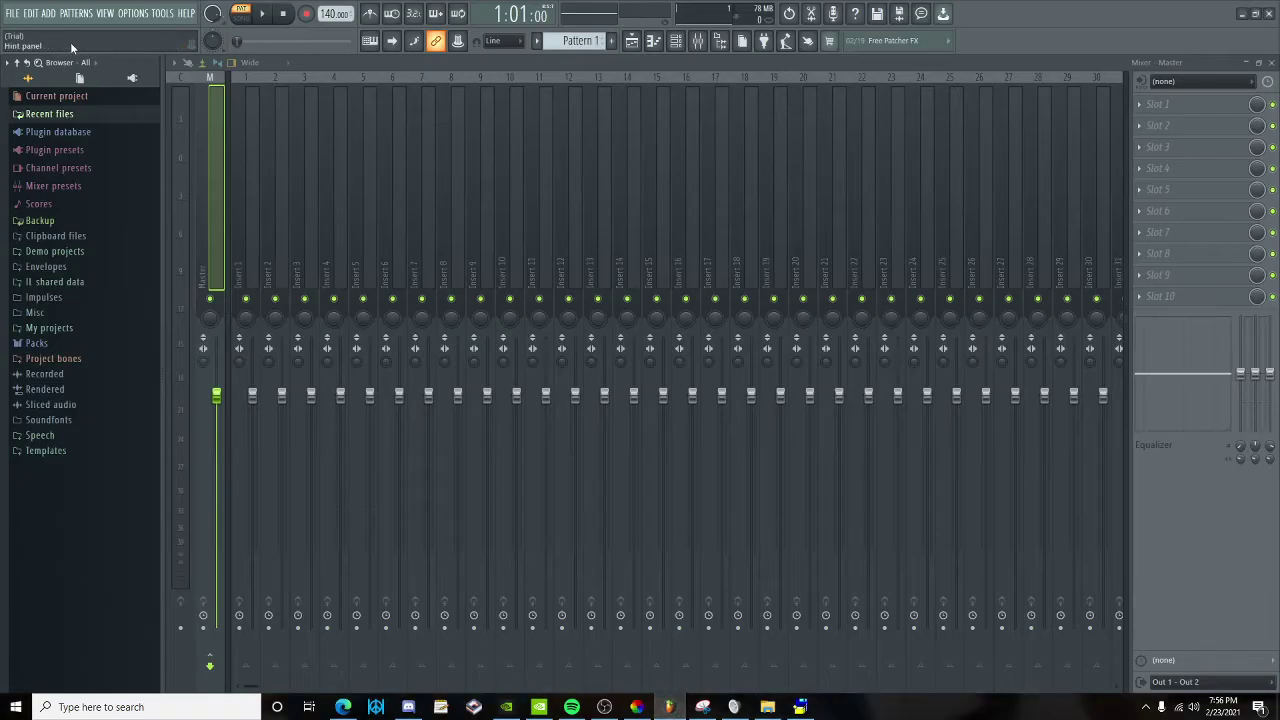
{"action": "left_click", "coordinate": [134, 13]}
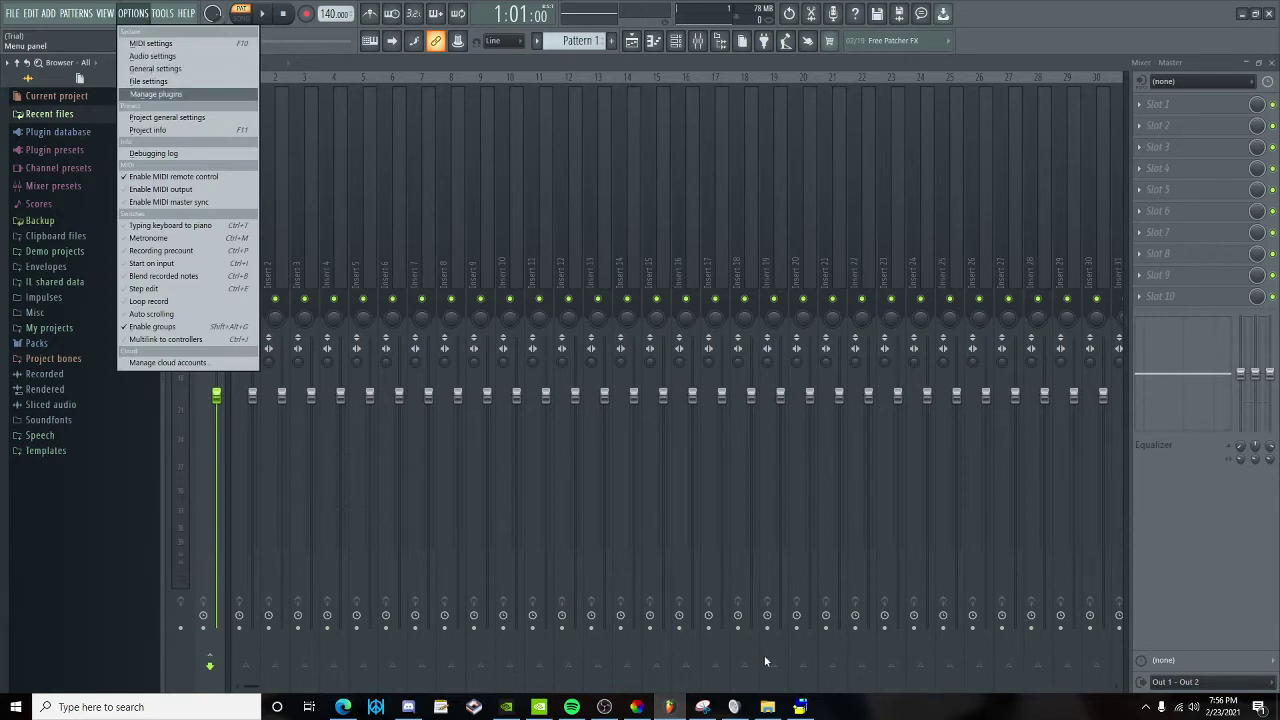
{"action": "left_click", "coordinate": [735, 707]}
{"action": "left_click_drag", "start_coordinate": [254, 263], "coordinate": [383, 250]}
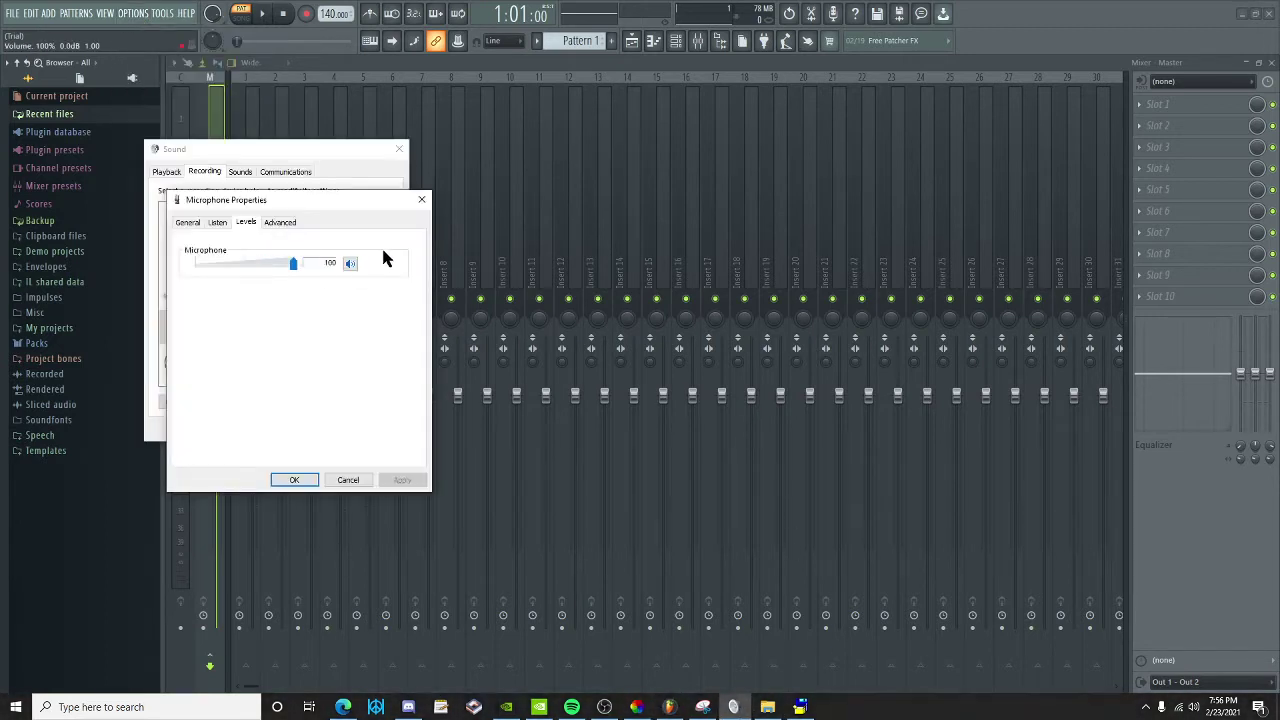
In FL Studio's audio settings, choose FL Studio ASIO as the device and show its ASIO panel.
{"action": "left_click", "coordinate": [133, 13]}
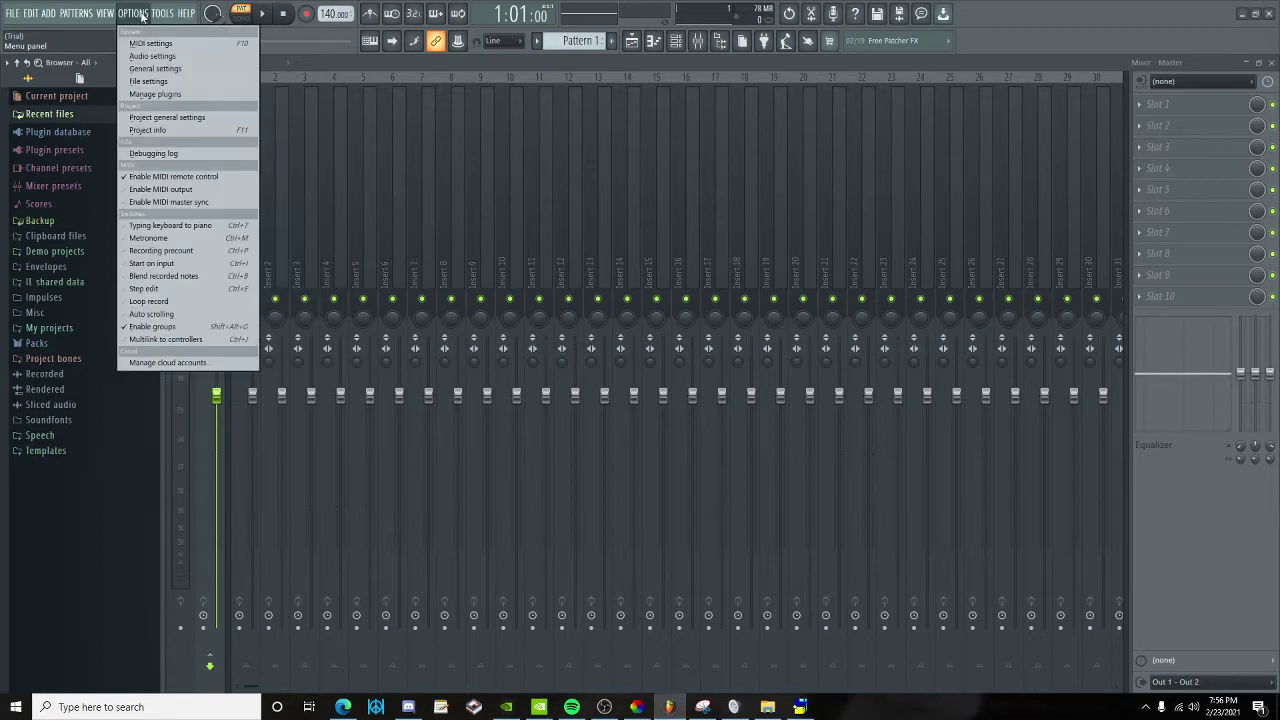
{"action": "left_click", "coordinate": [175, 59]}
{"action": "left_click", "coordinate": [536, 155]}
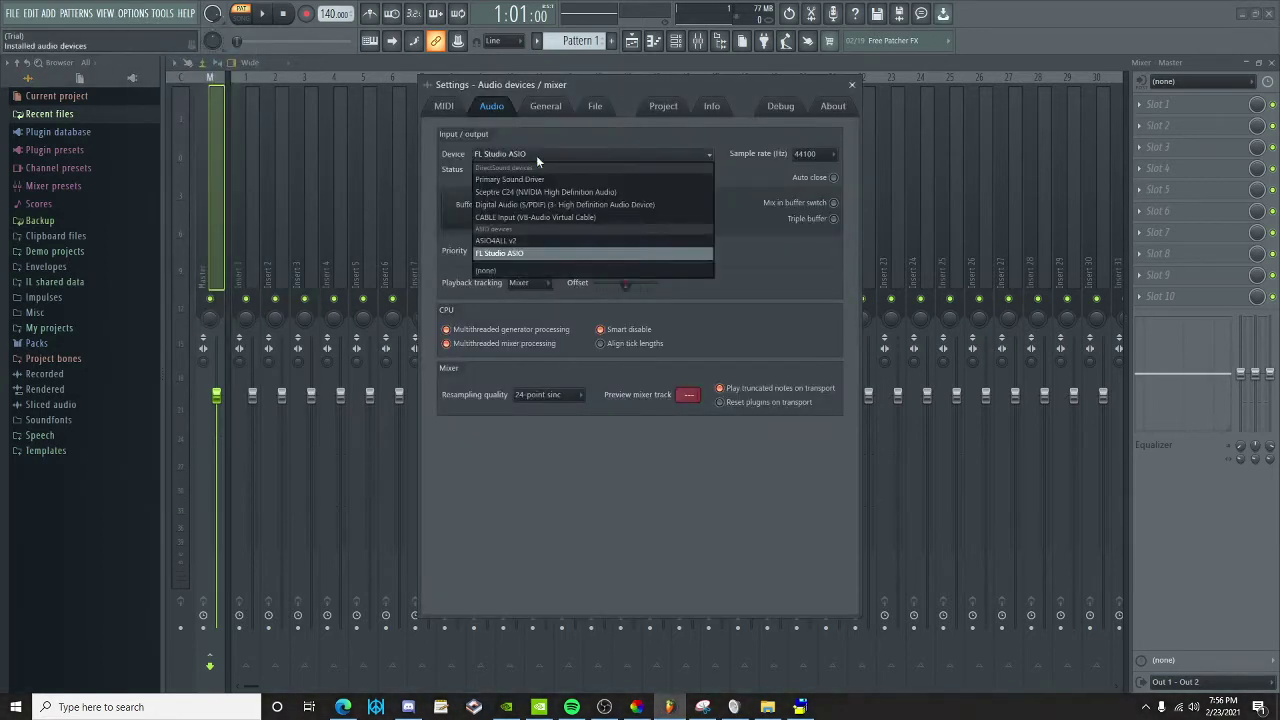
{"action": "left_click", "coordinate": [524, 253]}
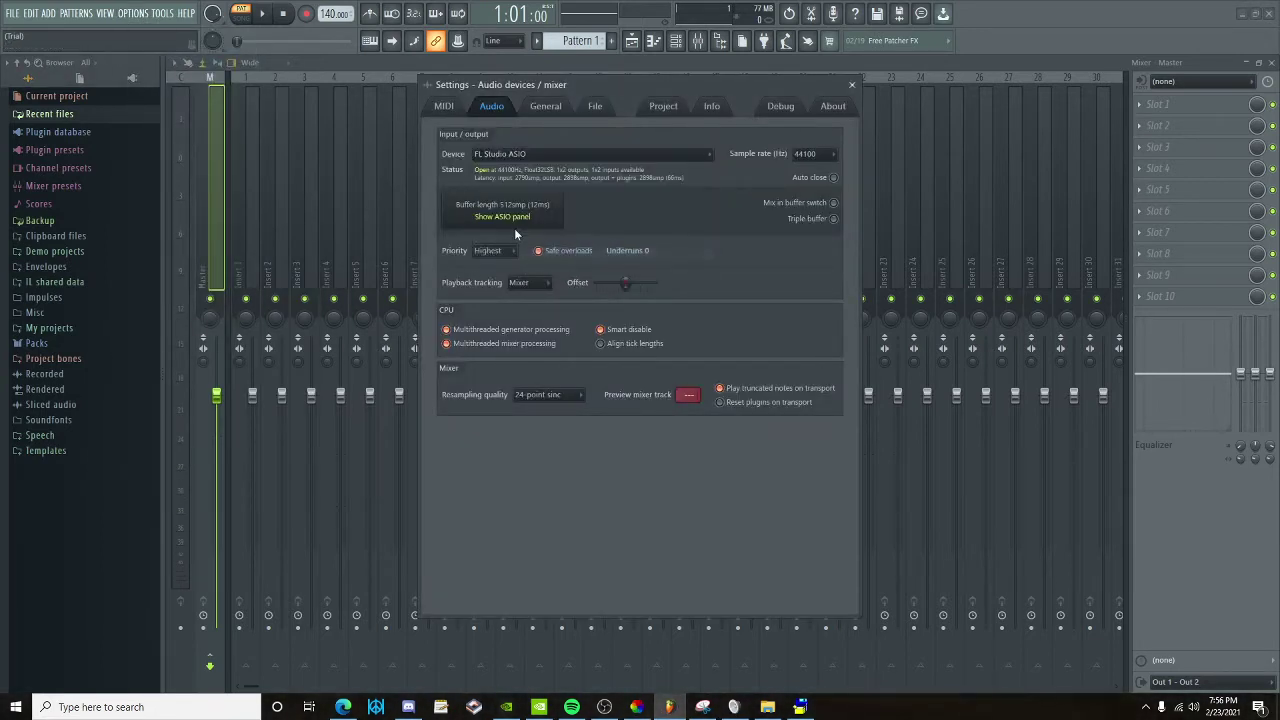
{"action": "left_click", "coordinate": [503, 216]}
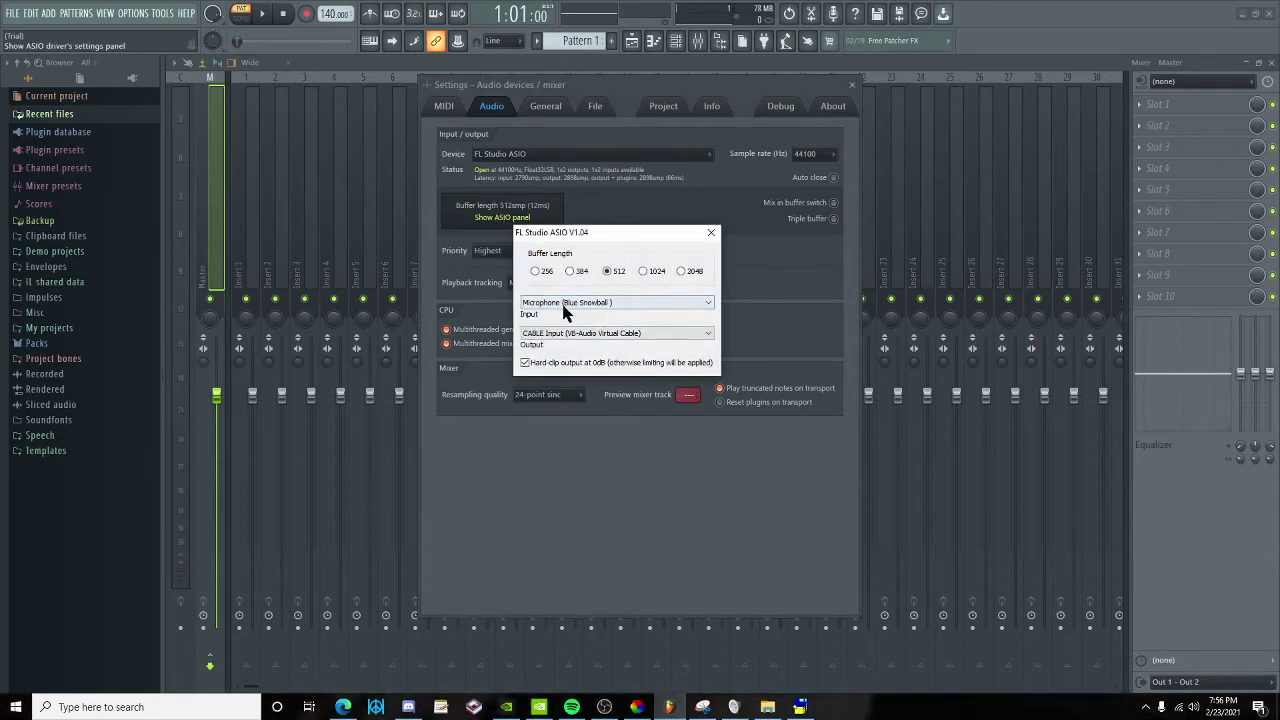
Use Microphone (Blue Snowball) as ASIO input and CABLE Input (VB-Audio Virtual Cable) as output, keep hard-clip output at 0dB enabled, and close the settings.
{"action": "left_click_drag", "start_coordinate": [619, 231], "coordinate": [624, 135]}
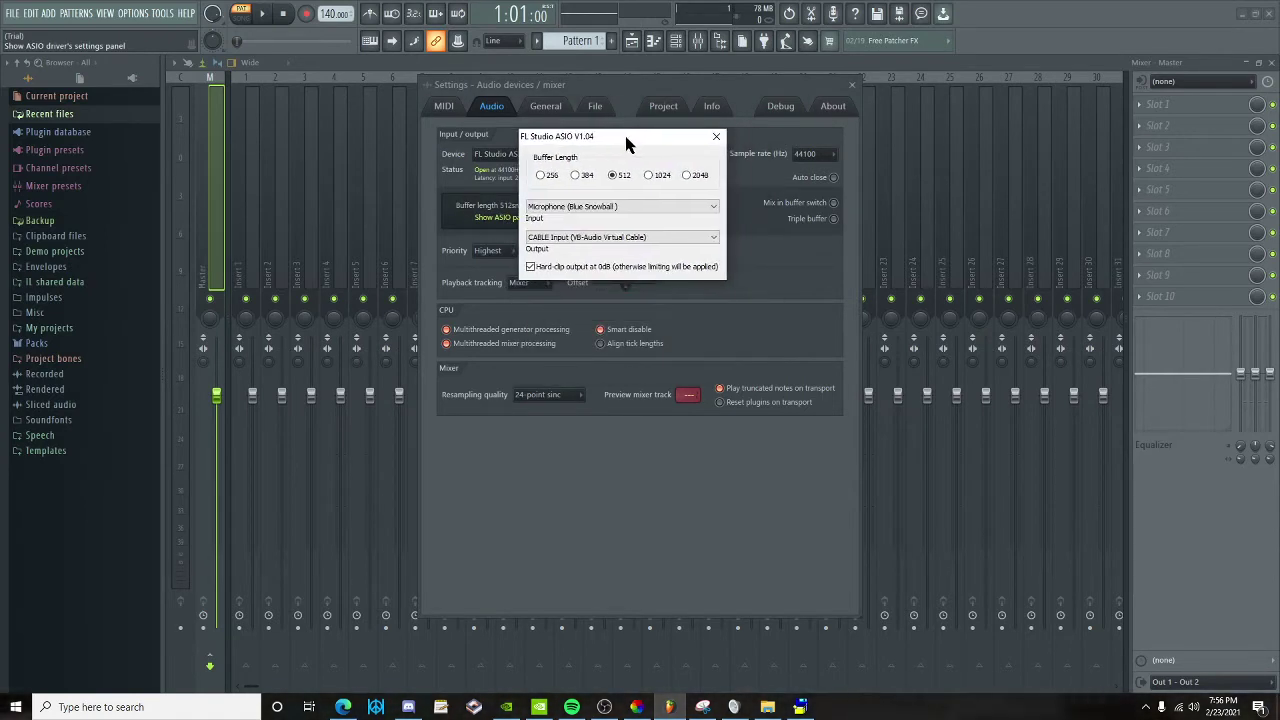
{"action": "left_click", "coordinate": [602, 205]}
{"action": "left_click", "coordinate": [591, 237]}
{"action": "left_click", "coordinate": [589, 238]}
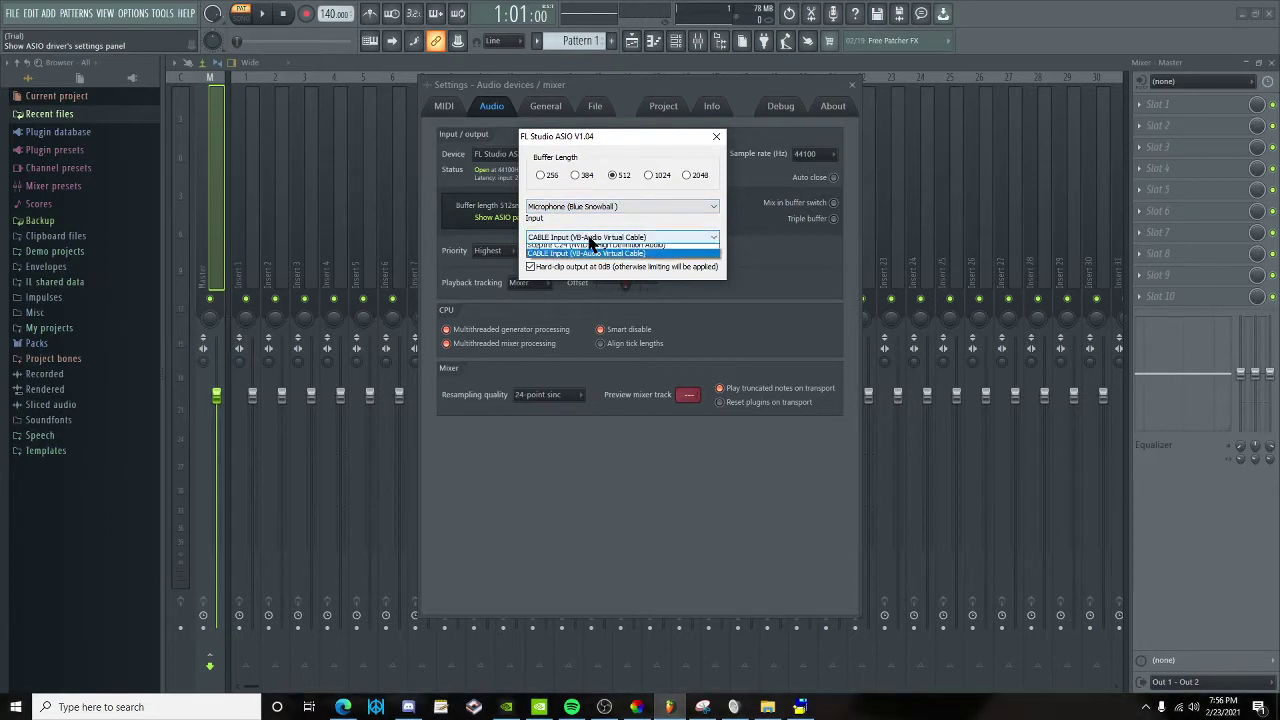
{"action": "left_click", "coordinate": [587, 268]}
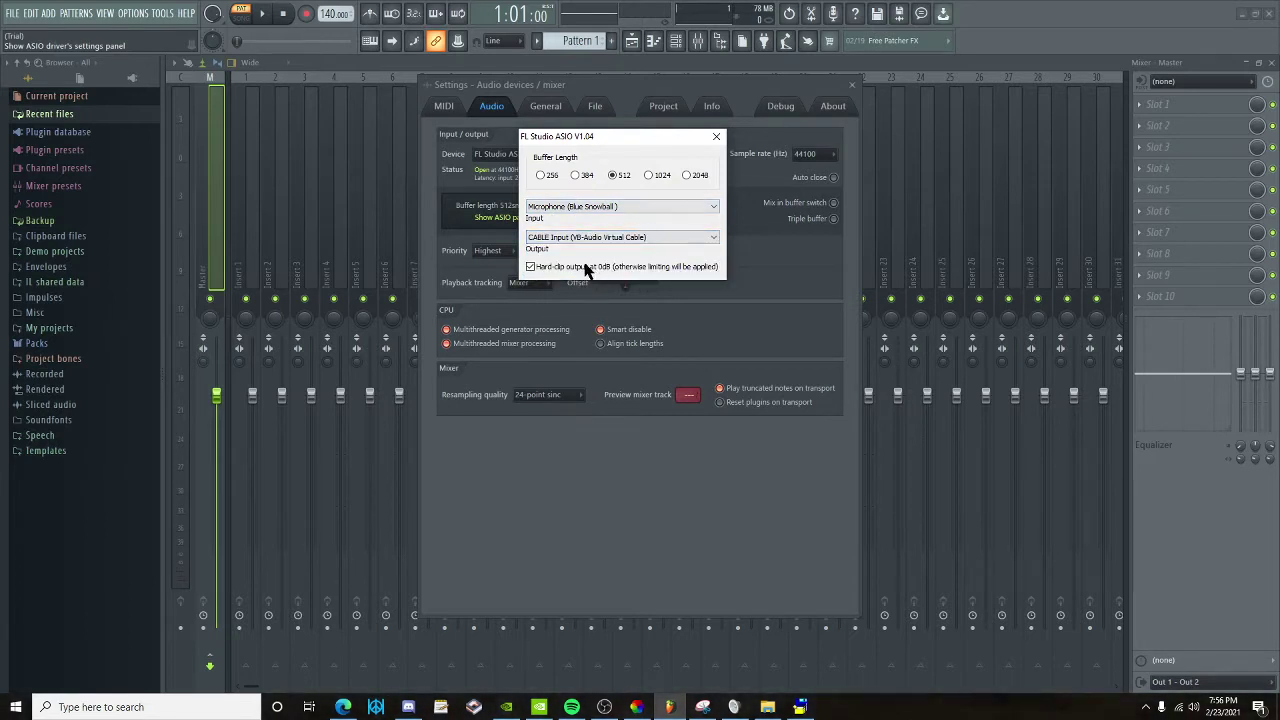
{"action": "left_click", "coordinate": [530, 267]}
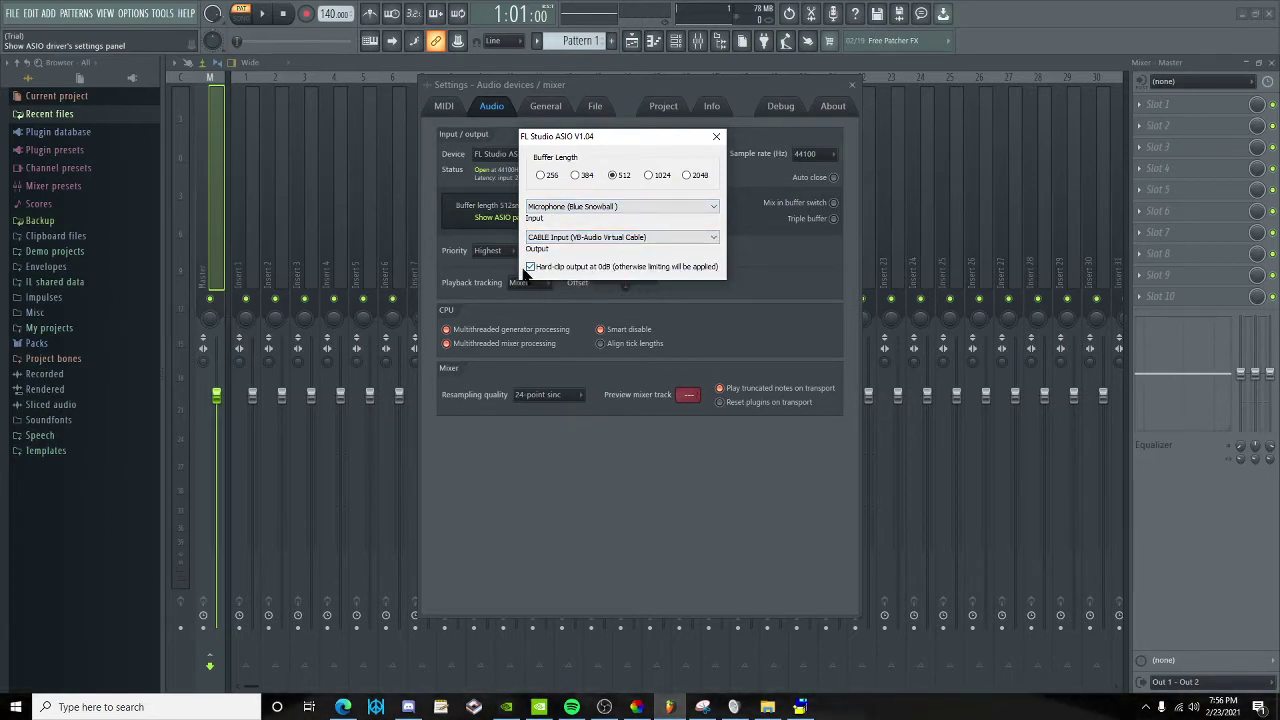
{"action": "left_click", "coordinate": [716, 136]}
{"action": "left_click", "coordinate": [851, 84]}
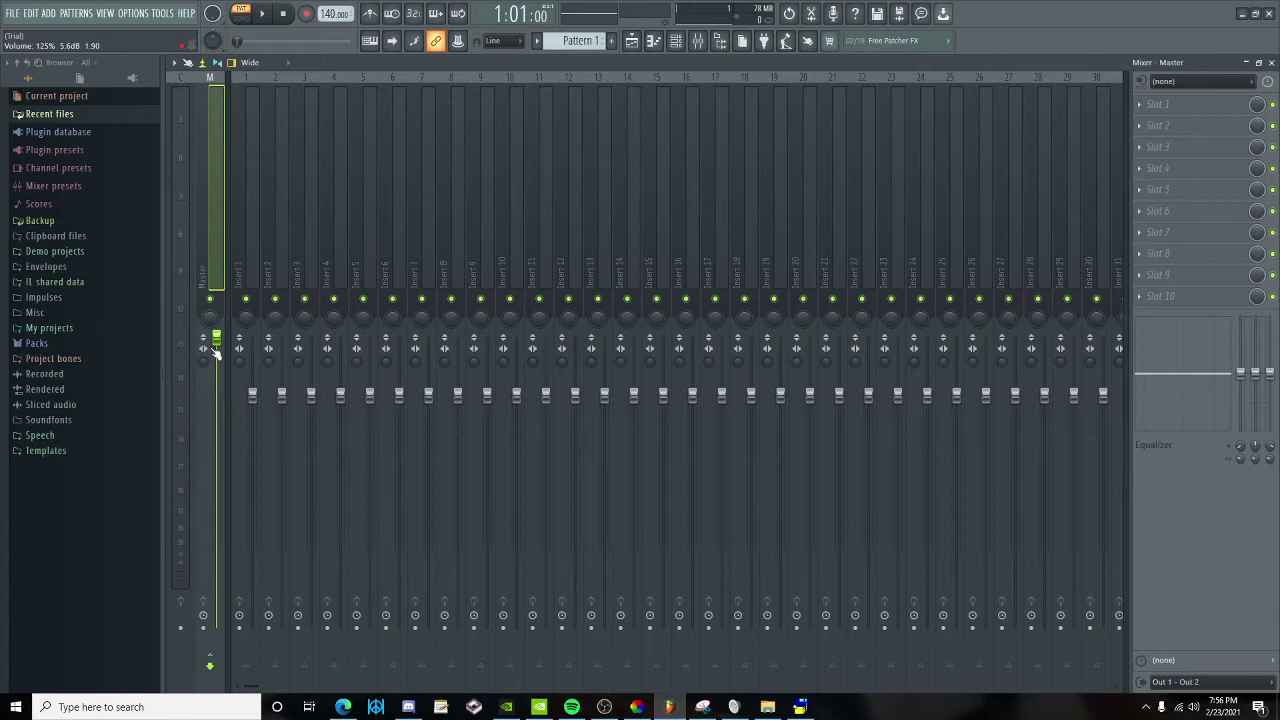
Switch to the browser, search for "ripcord discord client" in a new tab, and download Ripcord Windows 0.4.28 (.zip) from its site.
{"action": "left_click", "coordinate": [343, 707]}
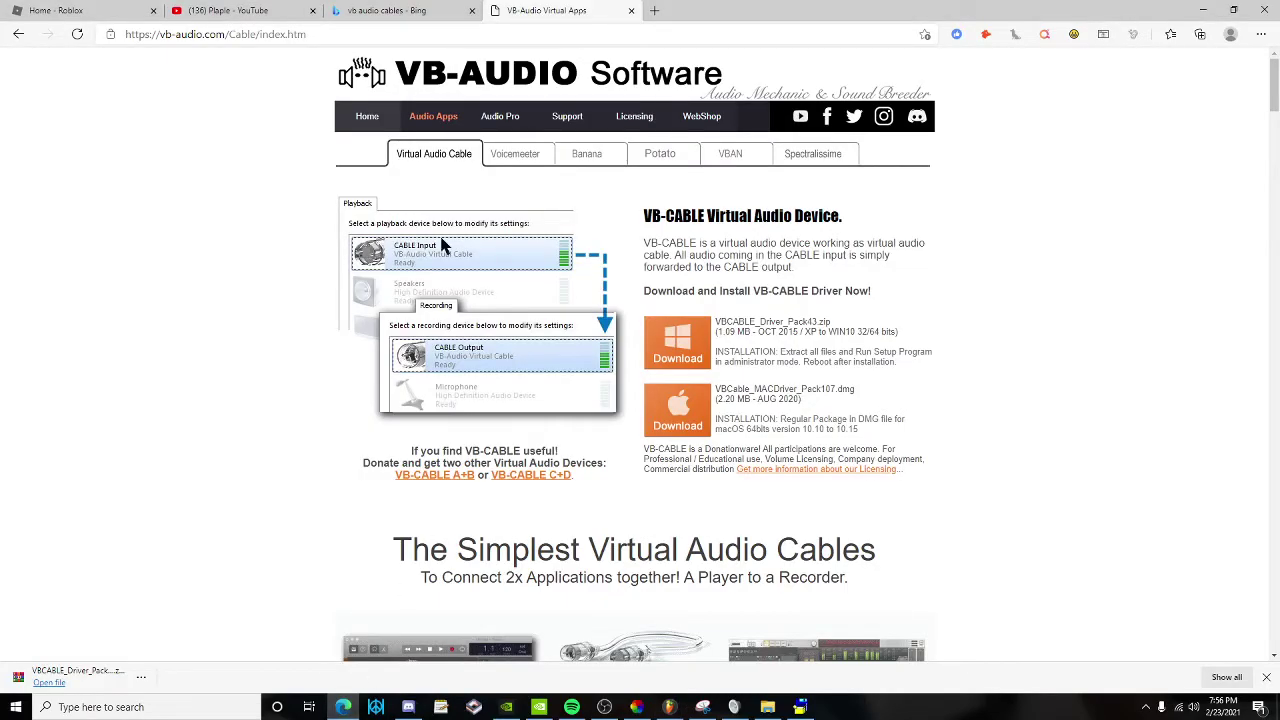
{"action": "left_click", "coordinate": [649, 10]}
{"action": "type", "text": "ripcord"}
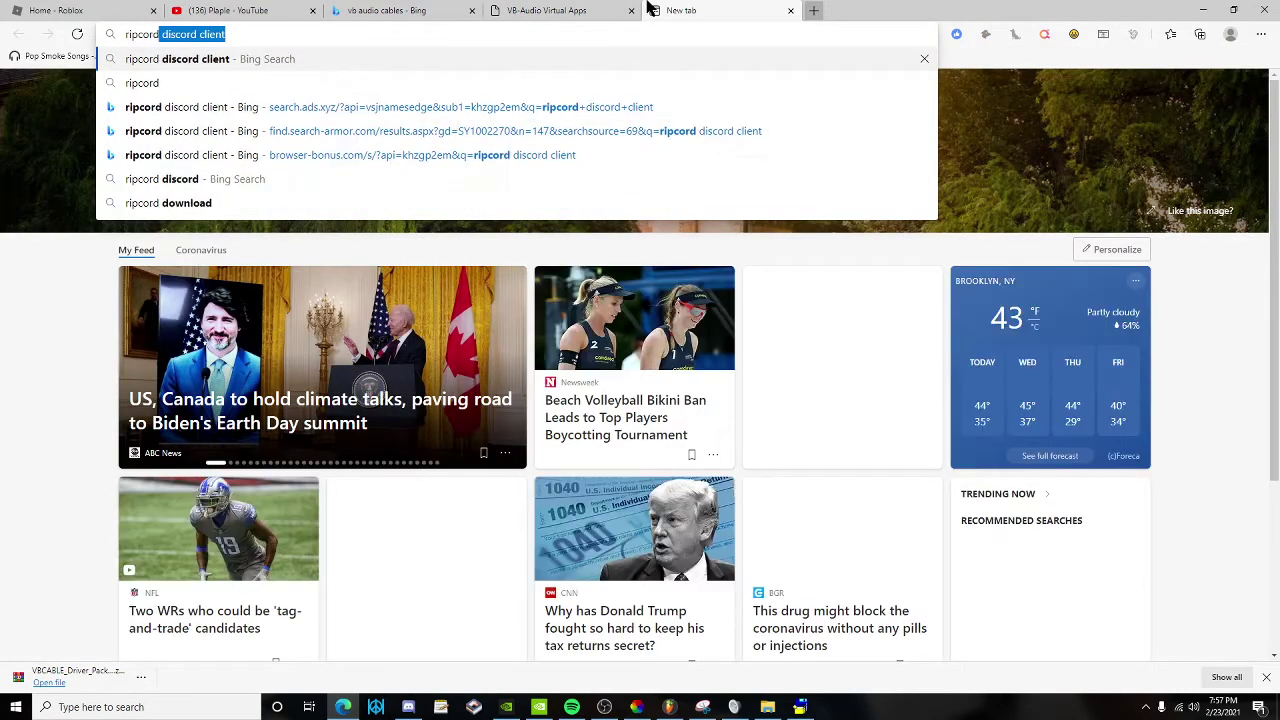
{"action": "key", "text": "Return"}
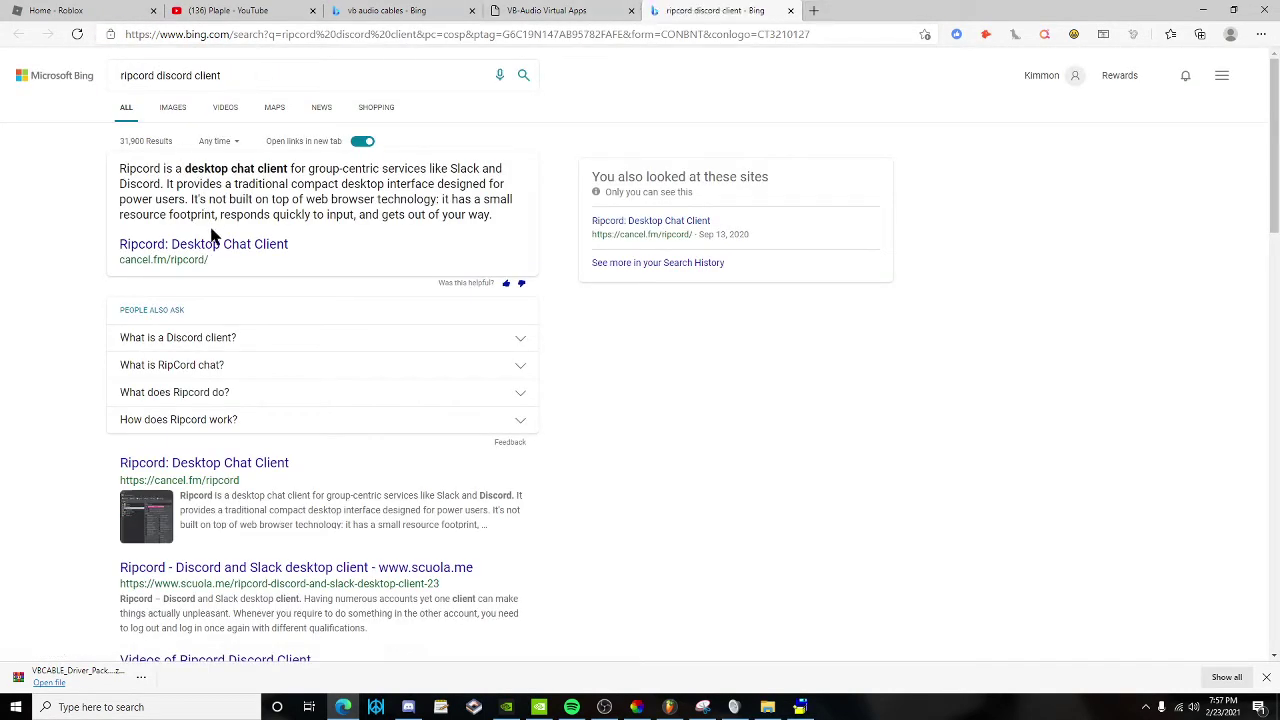
{"action": "left_click", "coordinate": [212, 240]}
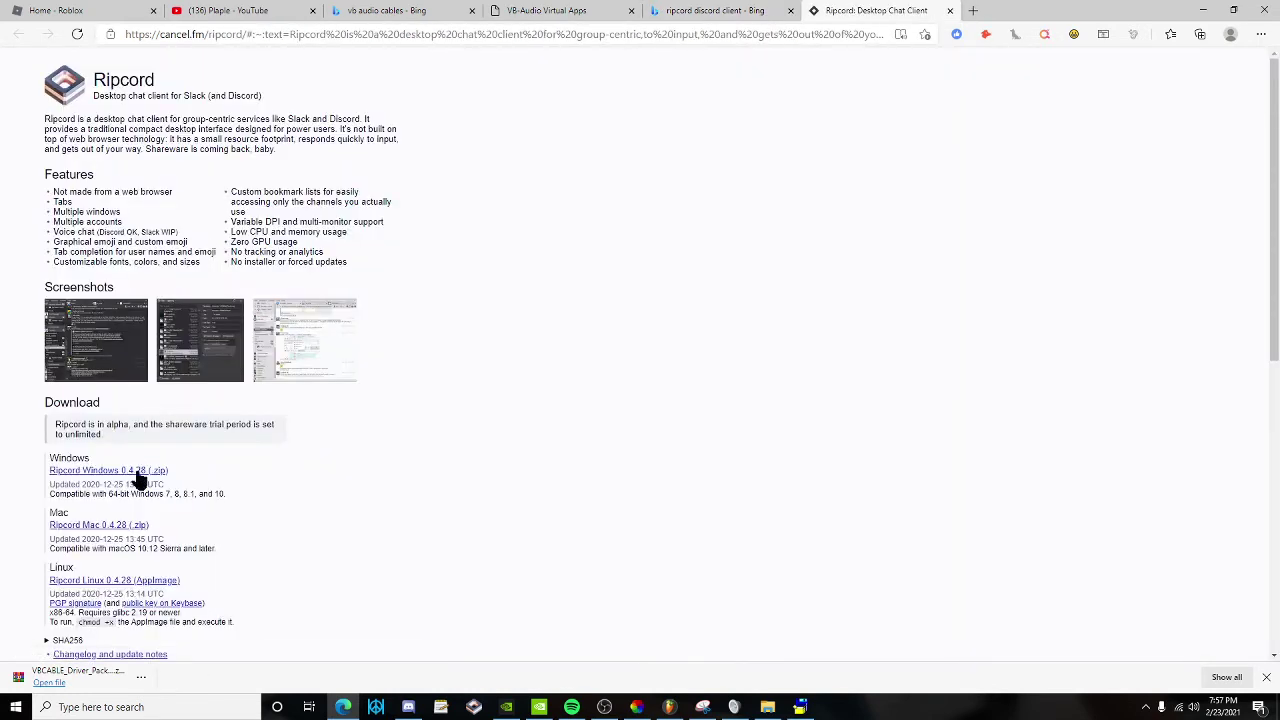
{"action": "left_click", "coordinate": [137, 474]}
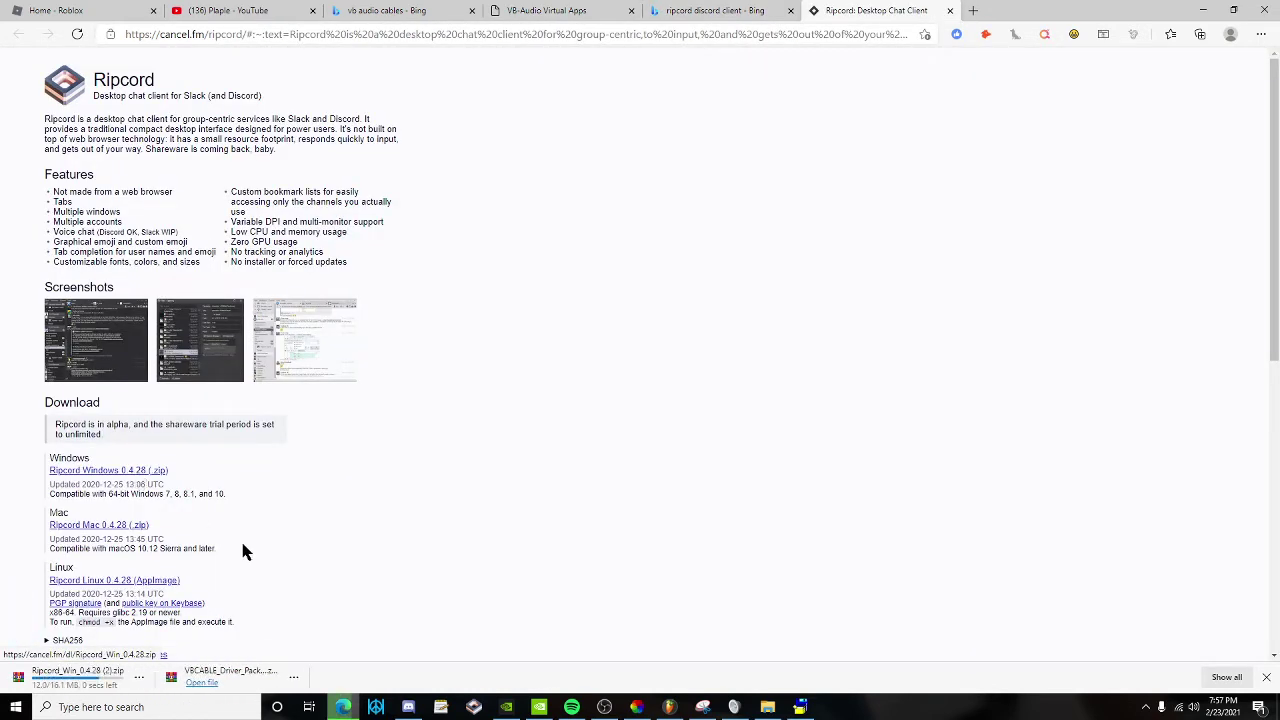
Extract the Ripcord_Win_0.4.28 (2) archive in the Downloads folder and open the extracted folder.
{"action": "left_click", "coordinate": [703, 707]}
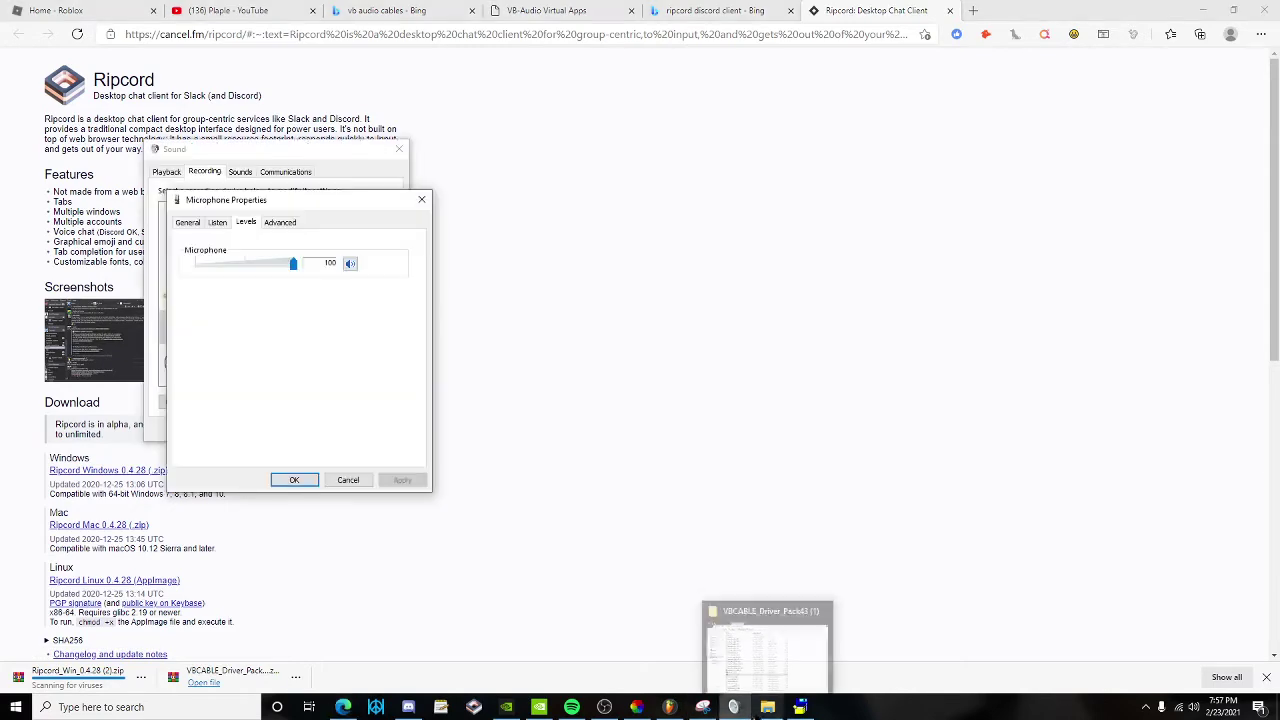
{"action": "left_click", "coordinate": [767, 707]}
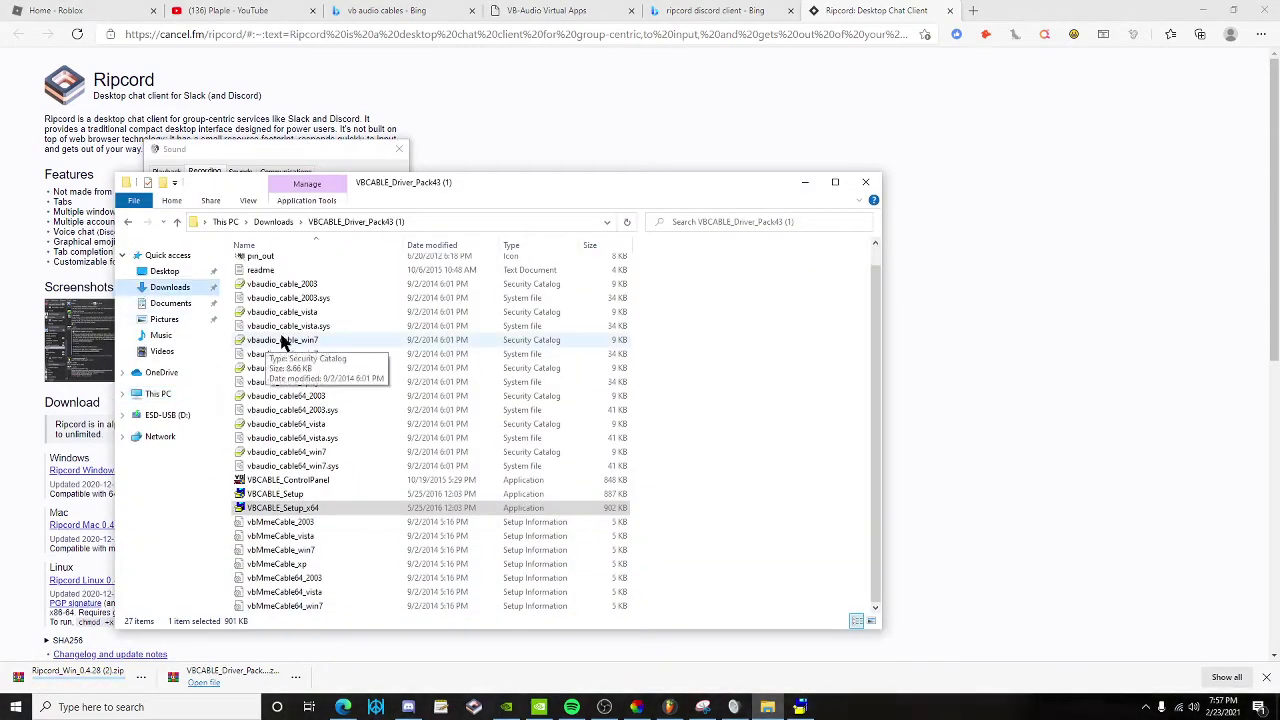
{"action": "left_click", "coordinate": [160, 273]}
{"action": "left_click", "coordinate": [170, 287]}
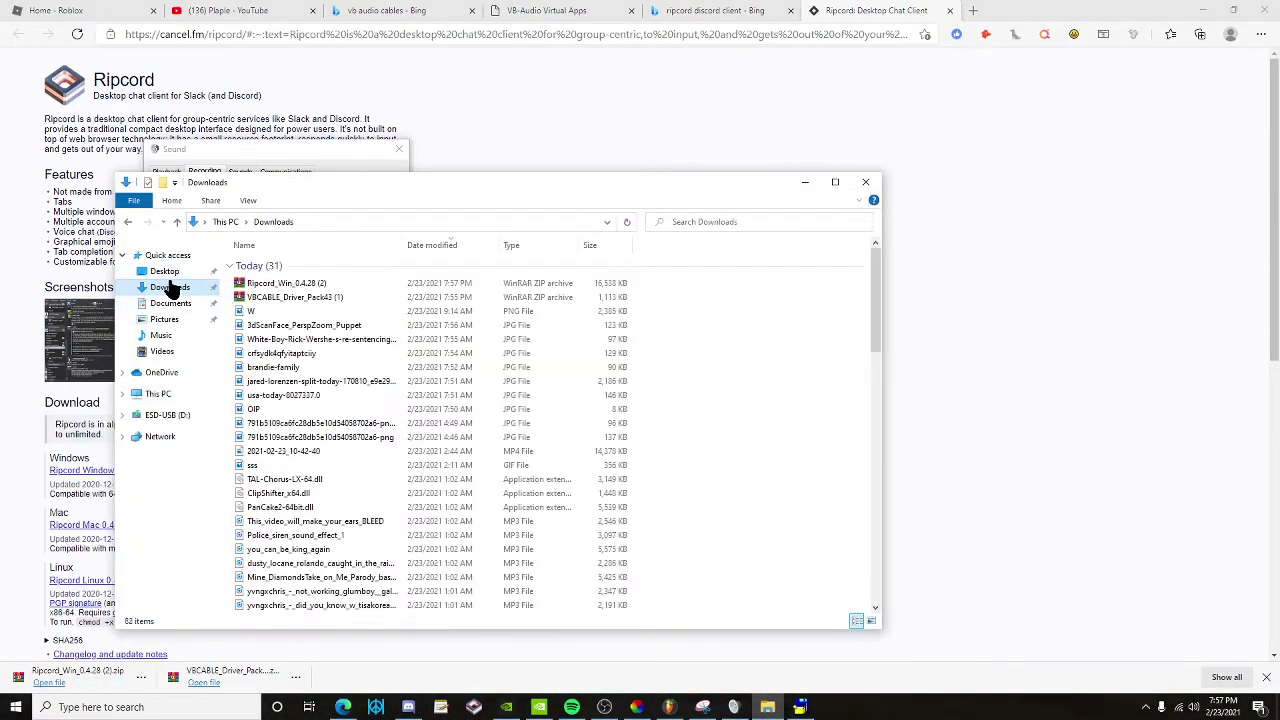
{"action": "right_click", "coordinate": [294, 285]}
{"action": "left_click", "coordinate": [368, 350]}
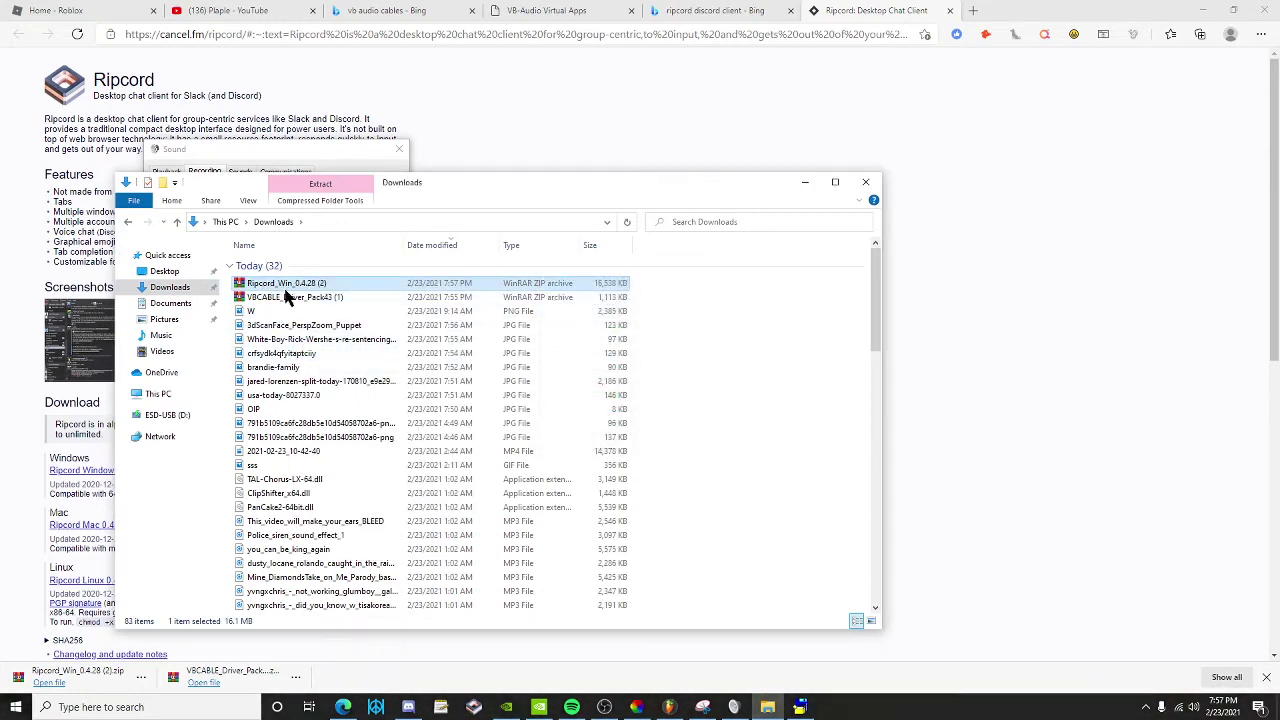
{"action": "scroll", "coordinate": [290, 340], "scroll_direction": "down", "scroll_amount": 5}
{"action": "double_click", "coordinate": [312, 414]}
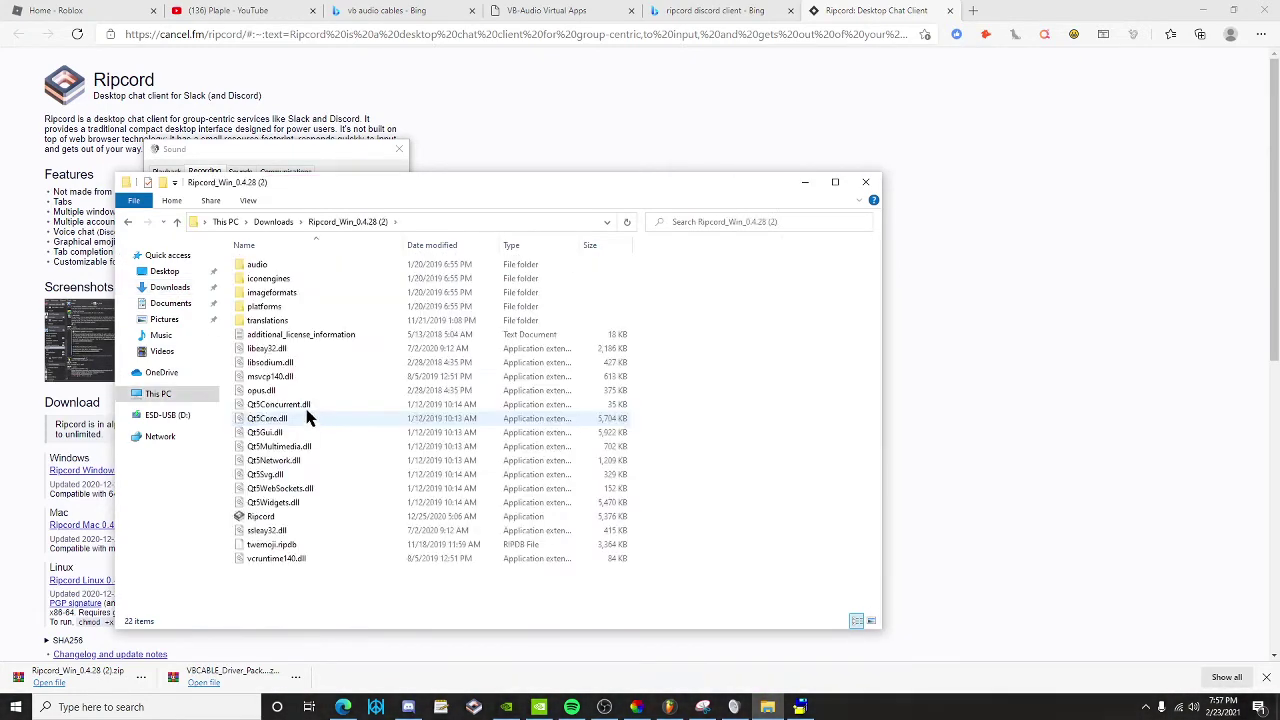
{"action": "right_click", "coordinate": [291, 588]}
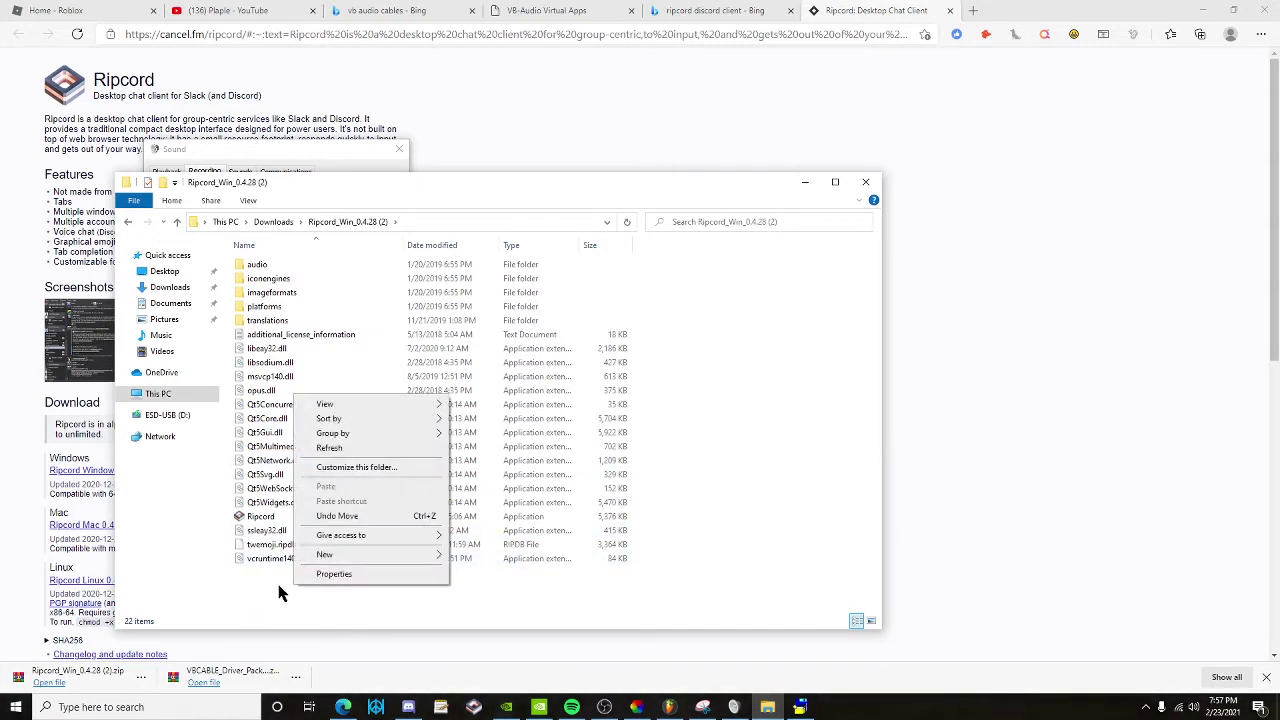
{"action": "left_click", "coordinate": [280, 591]}
{"action": "right_click", "coordinate": [281, 587]}
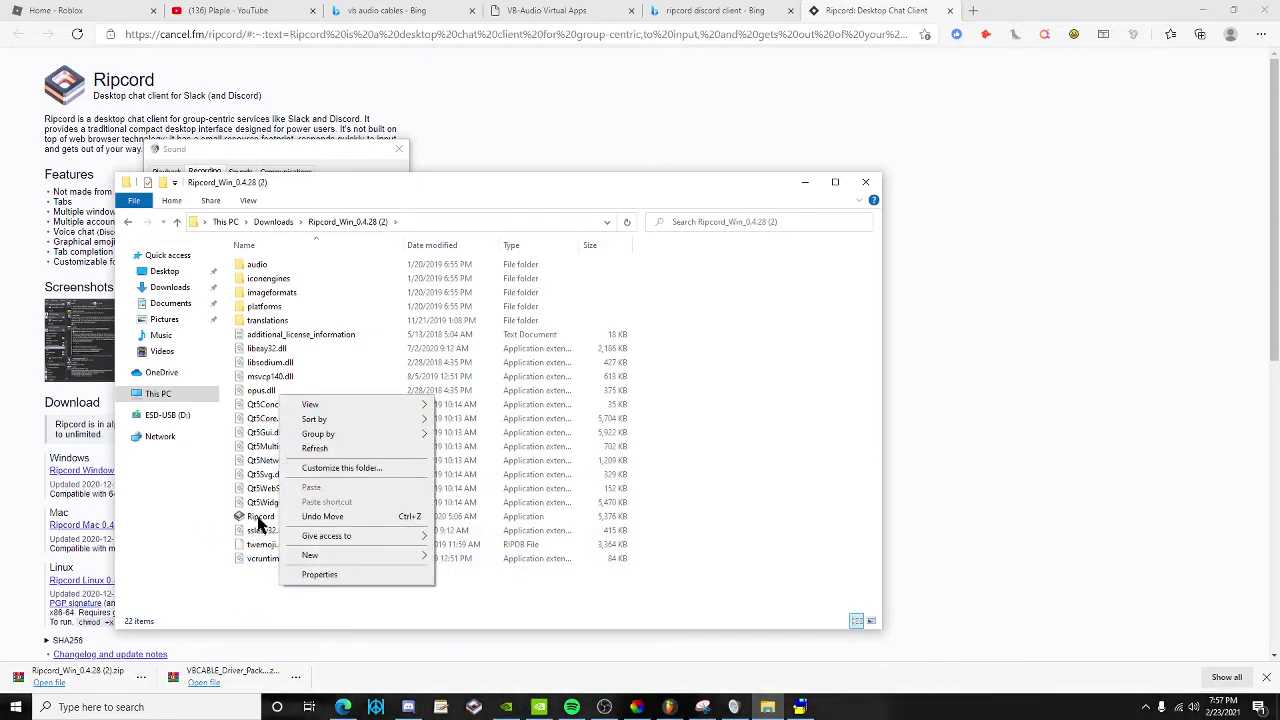
{"action": "left_click", "coordinate": [240, 595]}
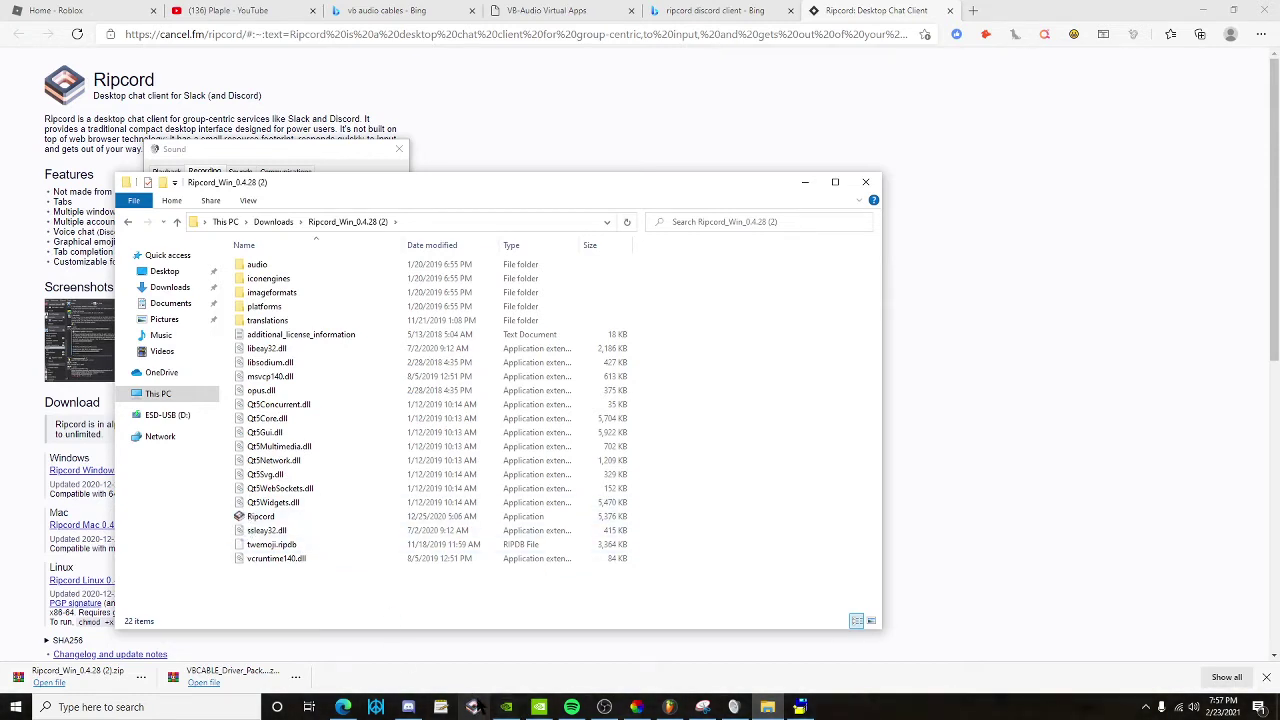
Start Ripcord, close the extracted folder's window, and connect the saved Discord account.
{"action": "left_click", "coordinate": [474, 707]}
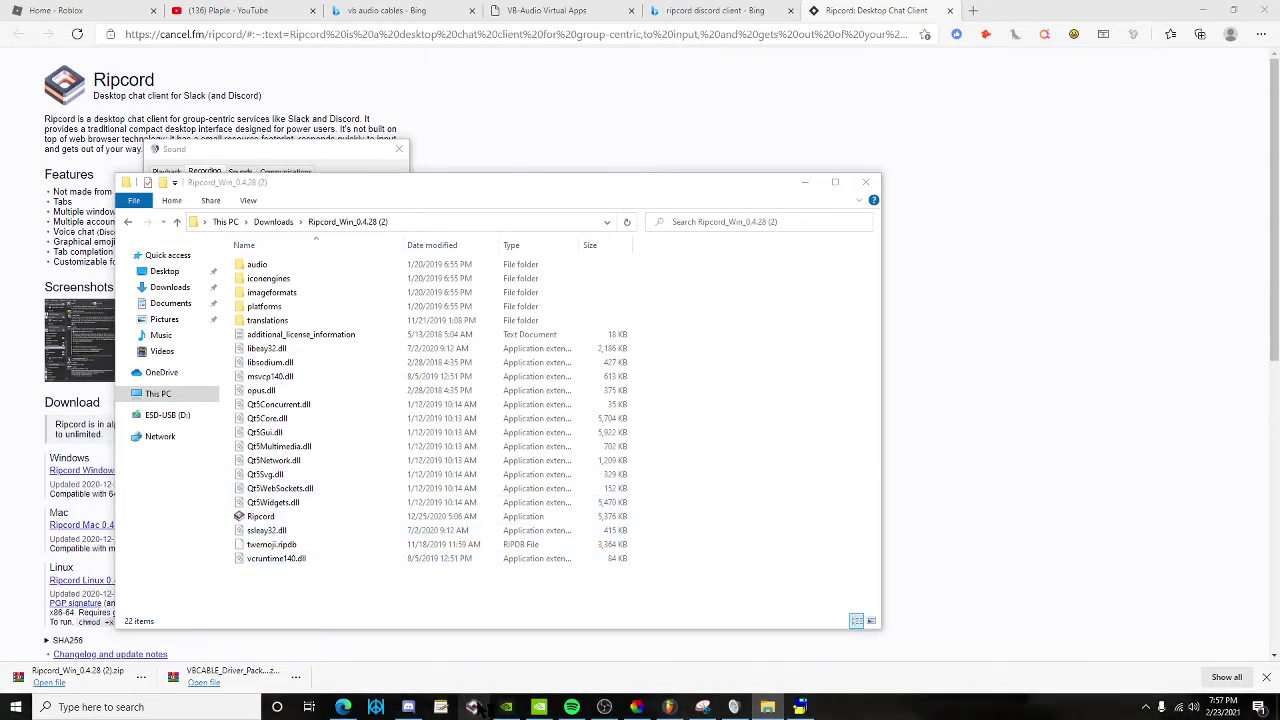
{"action": "left_click", "coordinate": [868, 188]}
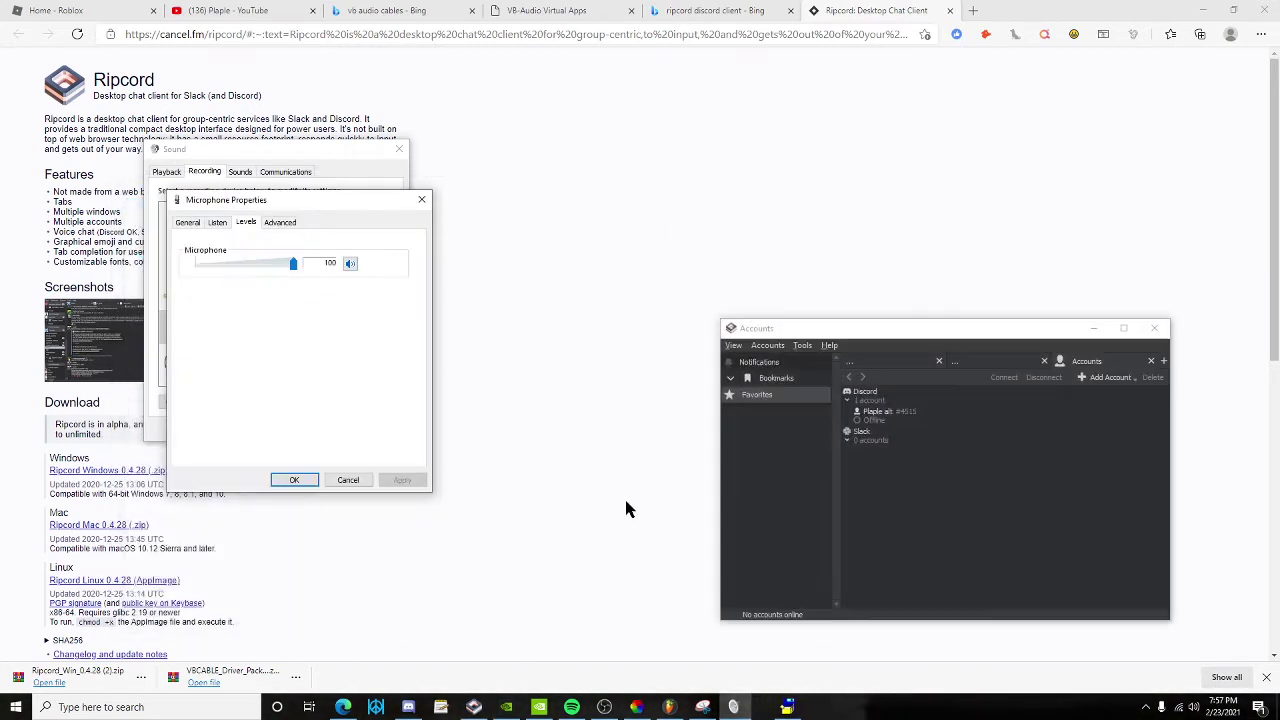
{"action": "double_click", "coordinate": [880, 412]}
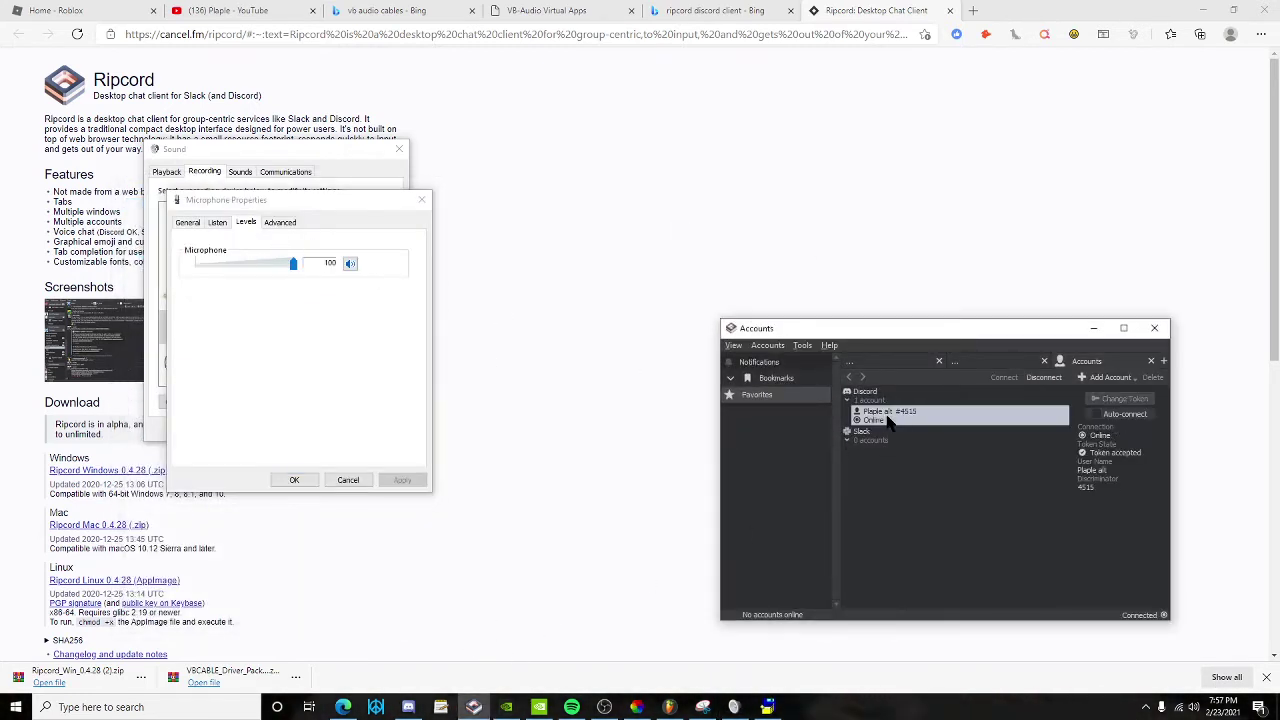
Expand the Discord account's direct messages, start a voice call with the first contact, and move the call window aside.
{"action": "left_click", "coordinate": [764, 420]}
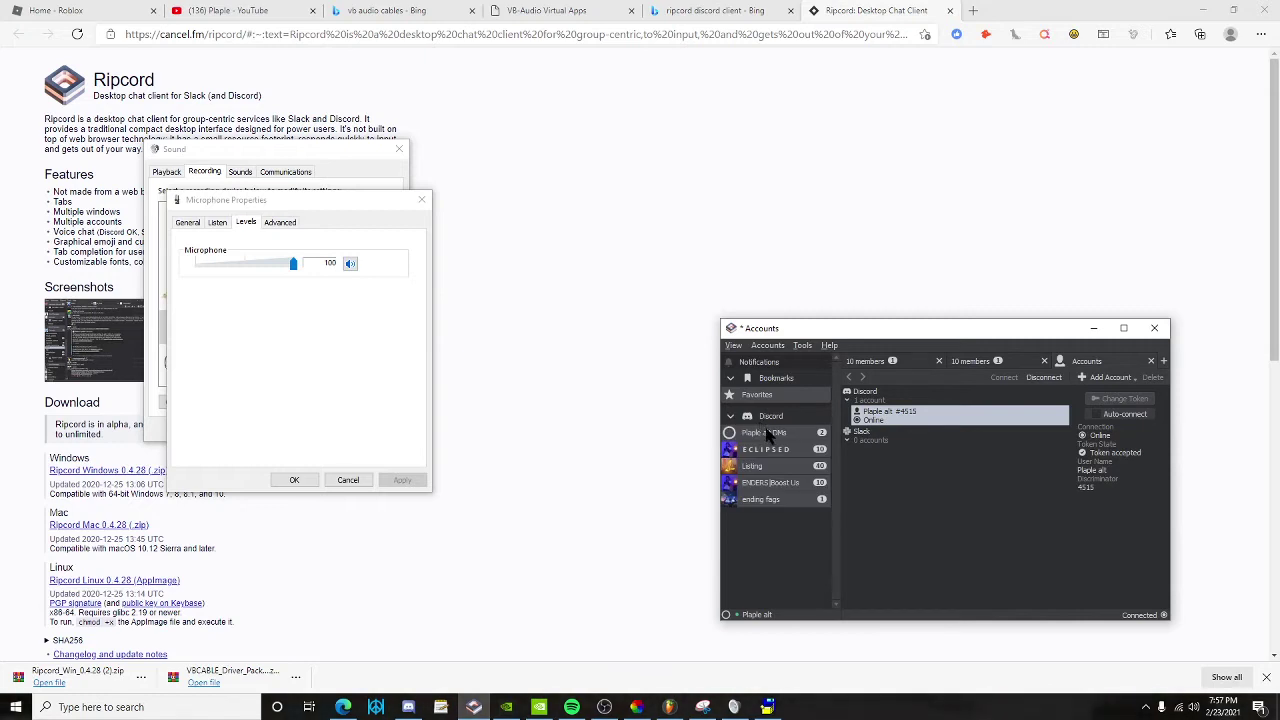
{"action": "left_click", "coordinate": [767, 432]}
{"action": "right_click", "coordinate": [769, 461]}
{"action": "mouse_move", "coordinate": [797, 490]}
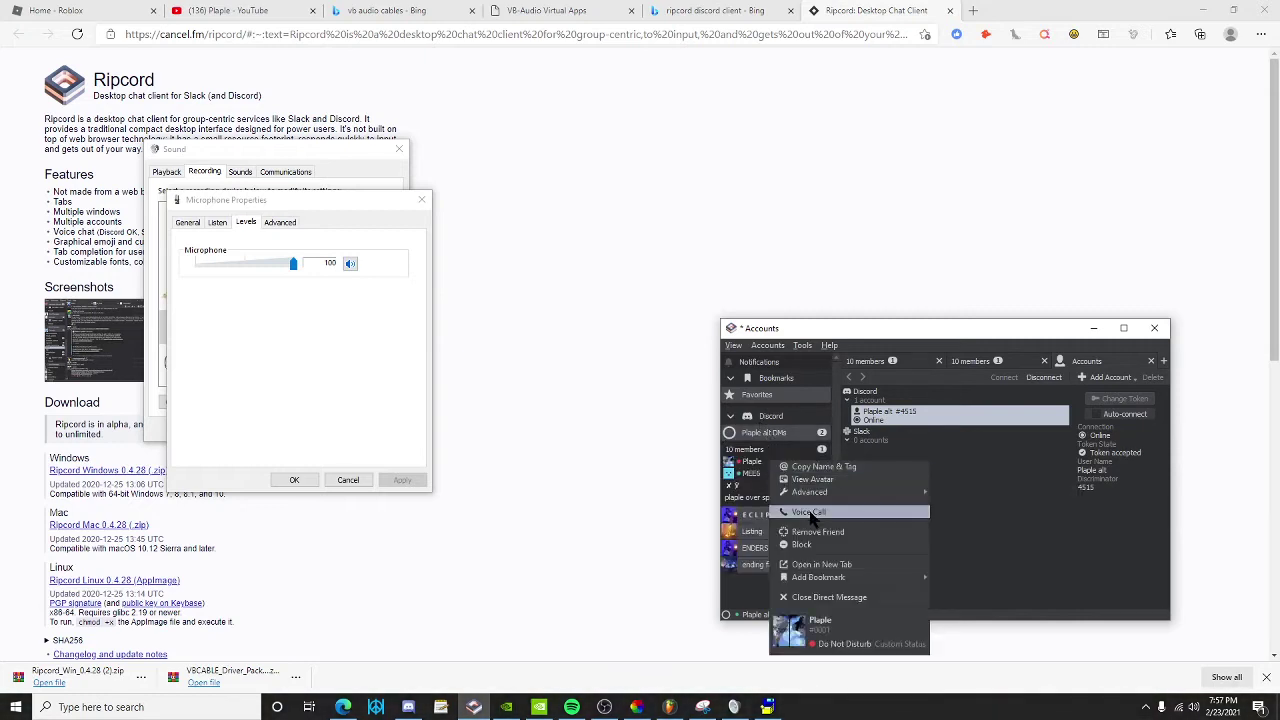
{"action": "left_click", "coordinate": [808, 512]}
{"action": "left_click_drag", "start_coordinate": [455, 166], "coordinate": [351, 243]}
Open Ripcord's audio preferences.
{"action": "left_click", "coordinate": [734, 345]}
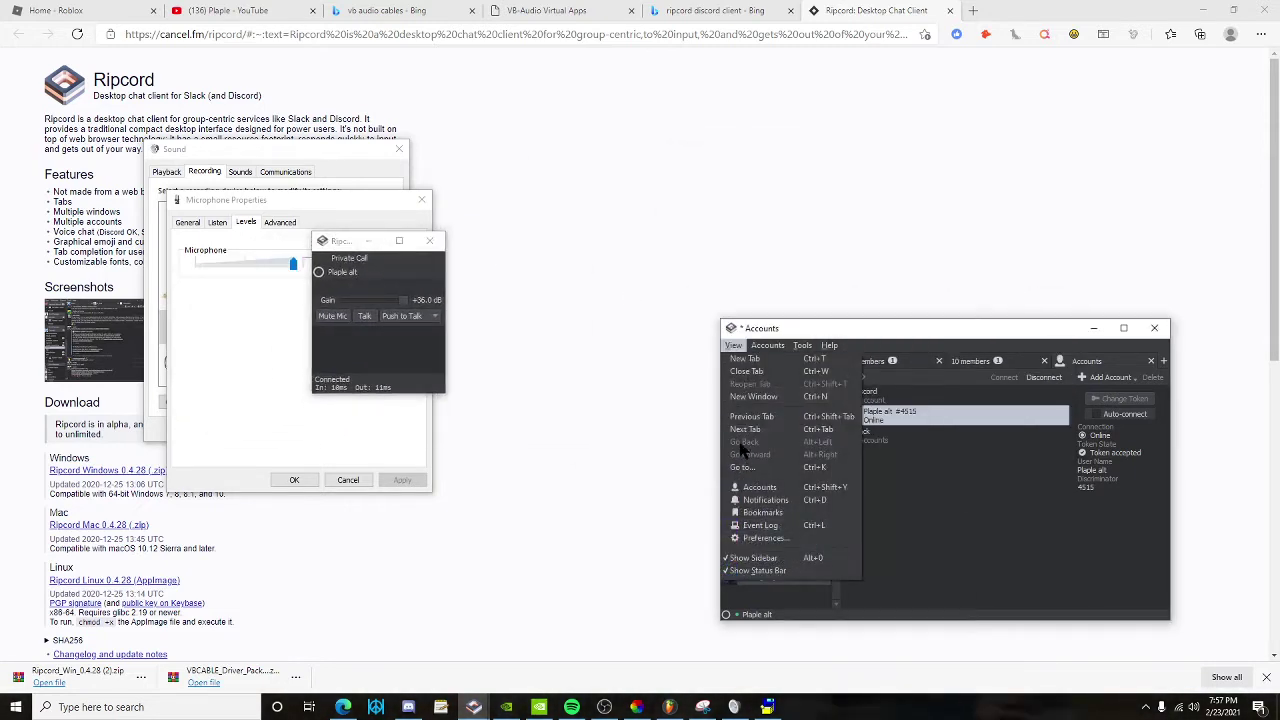
{"action": "left_click", "coordinate": [735, 347]}
{"action": "left_click", "coordinate": [735, 347]}
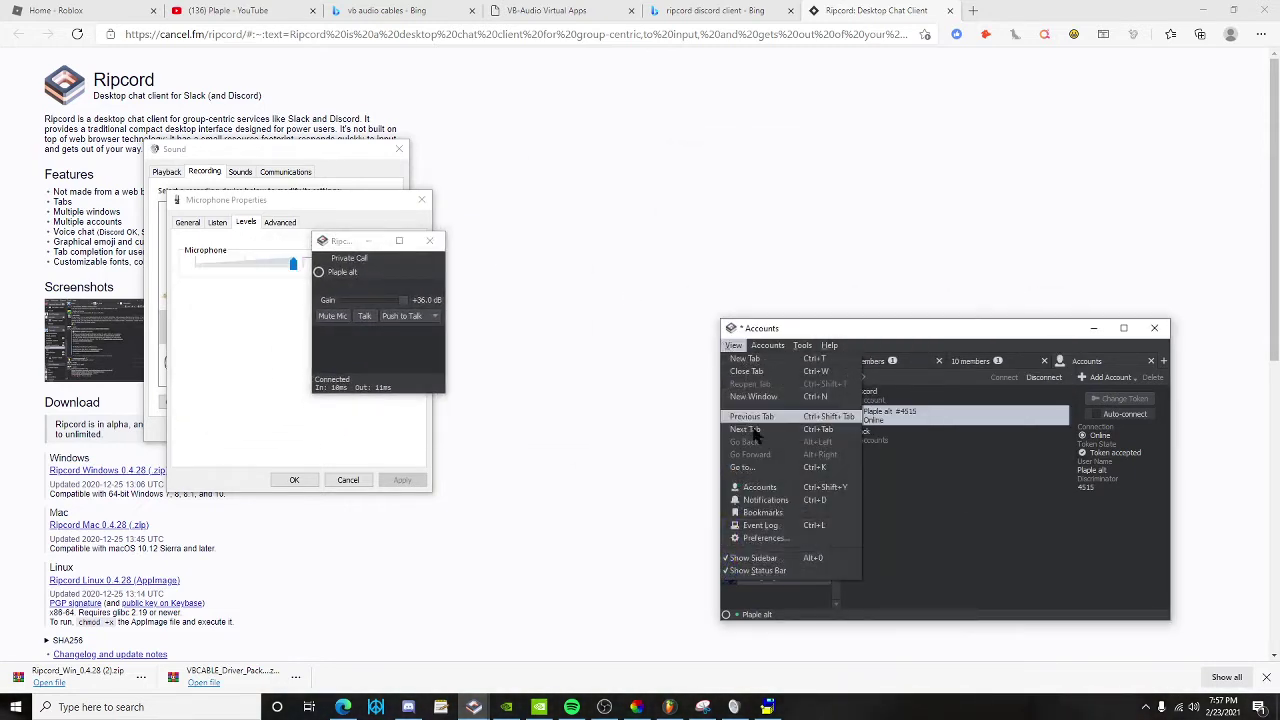
{"action": "left_click", "coordinate": [764, 537]}
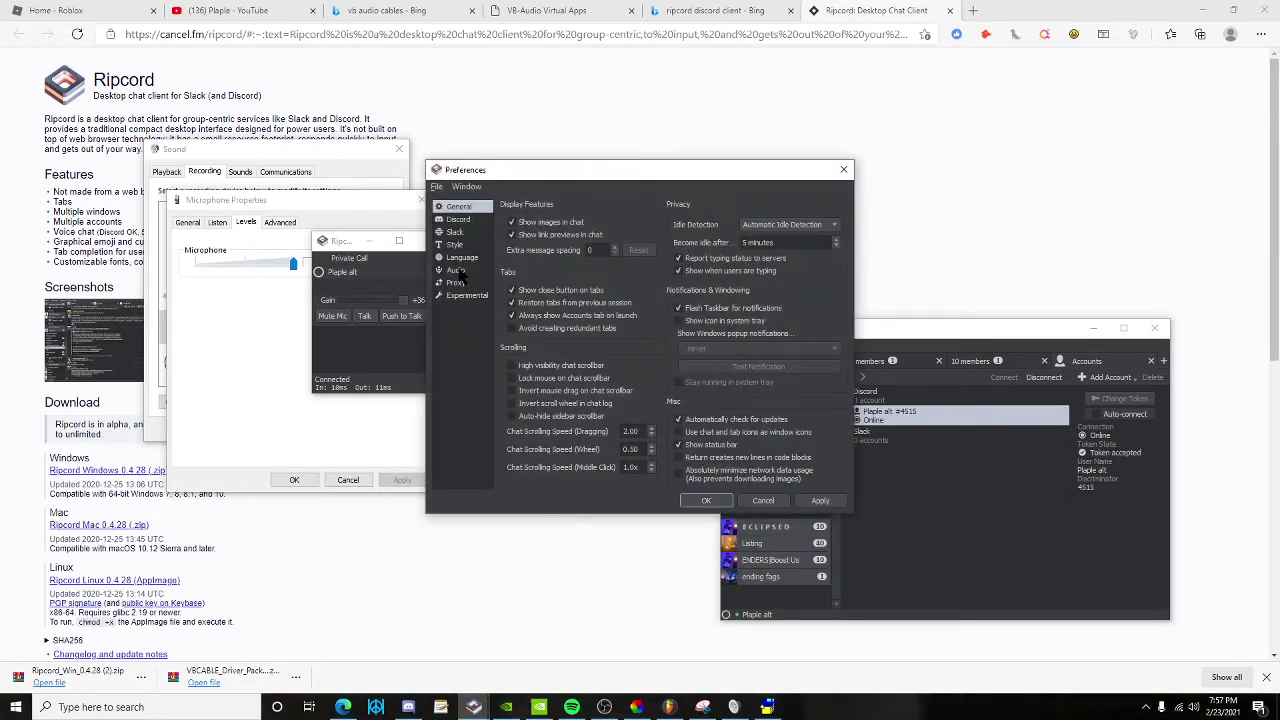
{"action": "left_click", "coordinate": [456, 270]}
Review the Stereo and Mono options for Ripcord's input channels and keep Mono.
{"action": "left_click", "coordinate": [622, 297]}
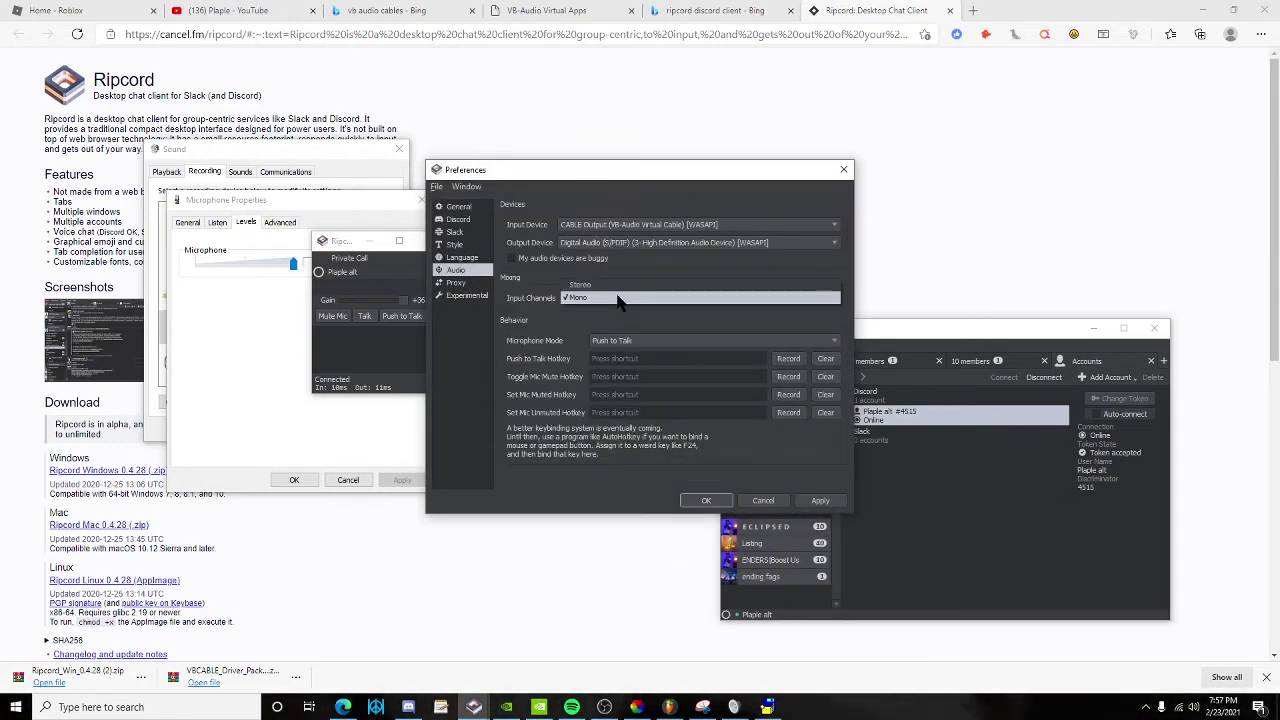
{"action": "left_click", "coordinate": [619, 298]}
{"action": "left_click", "coordinate": [616, 300]}
{"action": "left_click", "coordinate": [615, 298]}
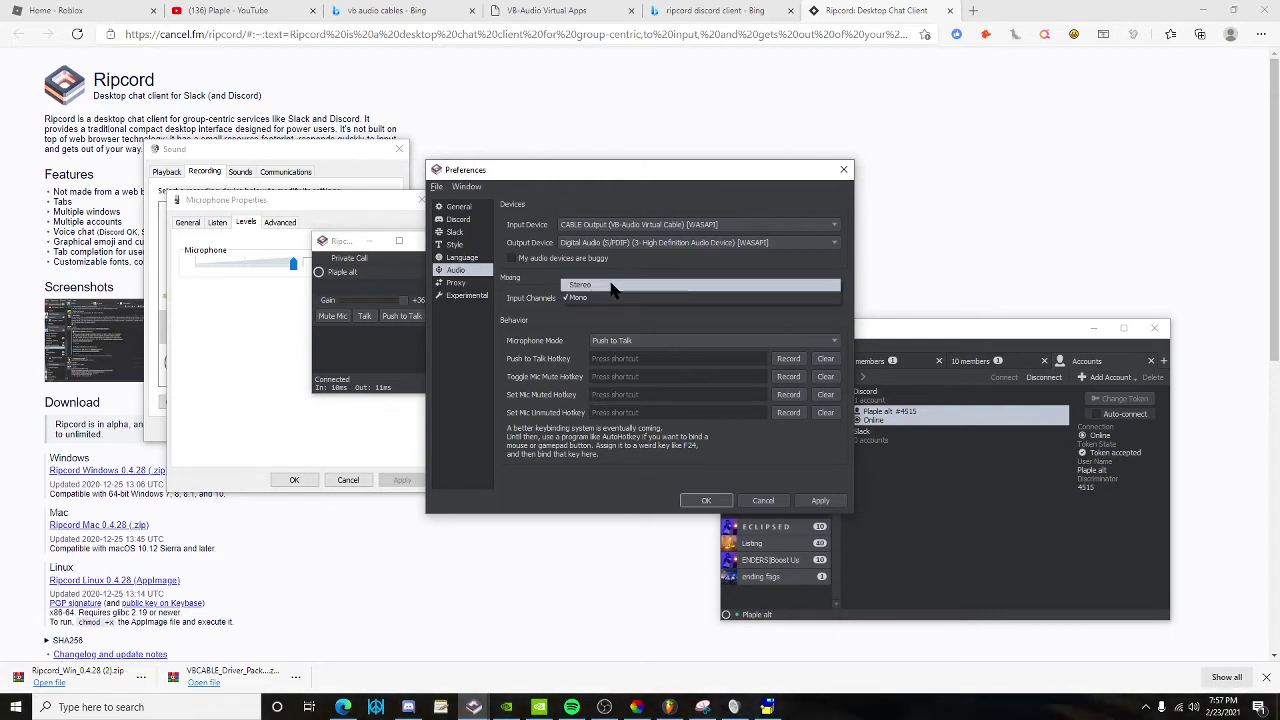
{"action": "left_click", "coordinate": [610, 298]}
{"action": "left_click", "coordinate": [605, 297]}
{"action": "left_click", "coordinate": [605, 298]}
{"action": "left_click", "coordinate": [601, 299]}
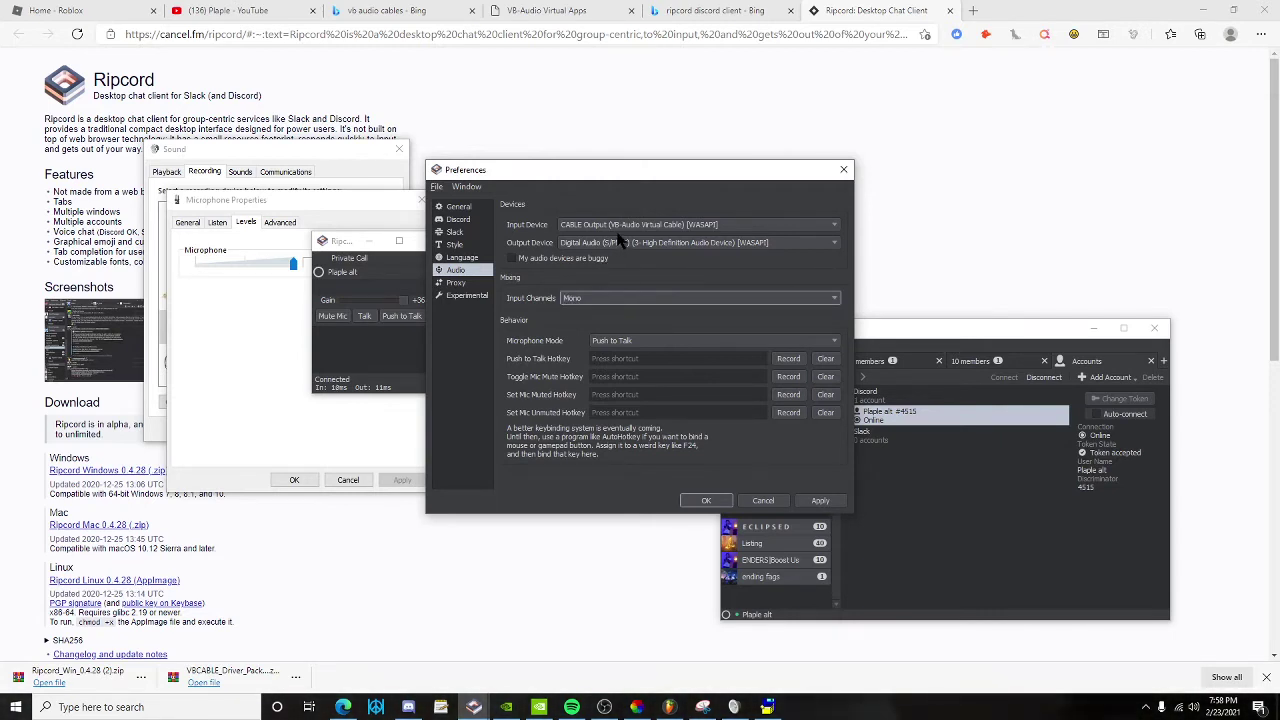
Keep Digital Audio (S/PDIF) [WASAPI] as output device, choose CABLE Output (VB-Audio Virtual Cable) [WASAPI] as input device, and confirm the preferences.
{"action": "left_click", "coordinate": [597, 244]}
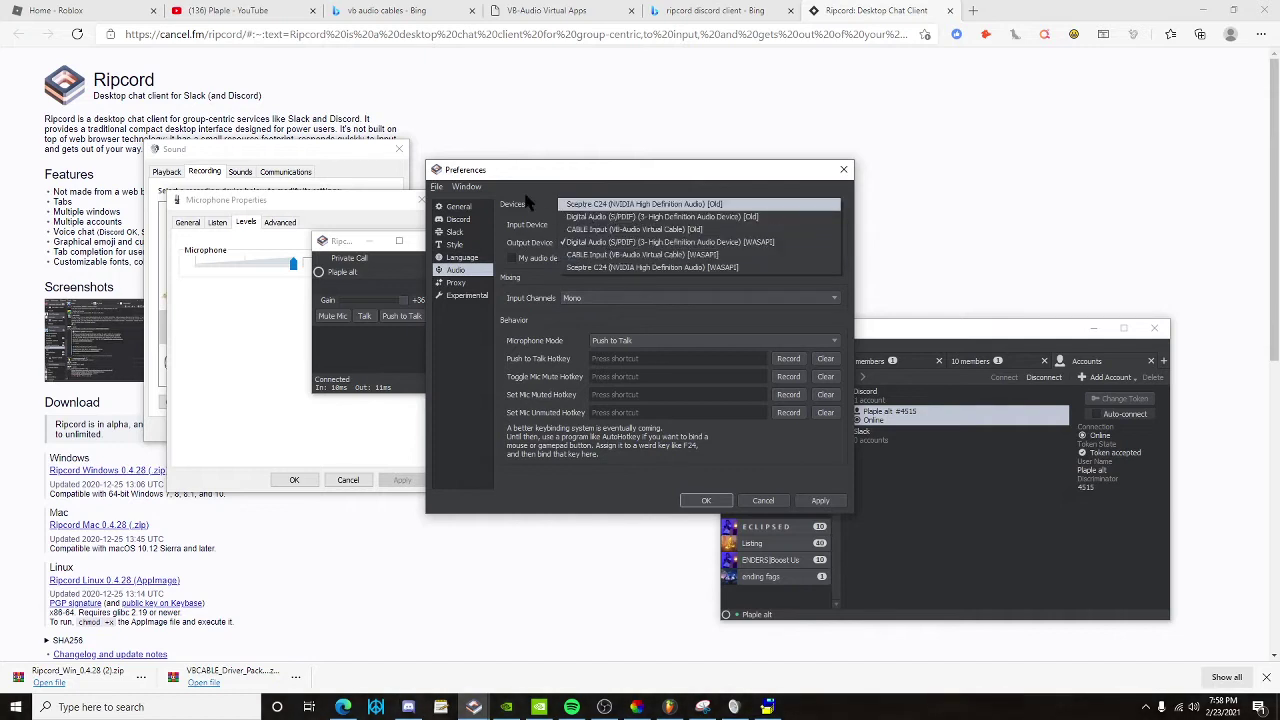
{"action": "left_click", "coordinate": [625, 190]}
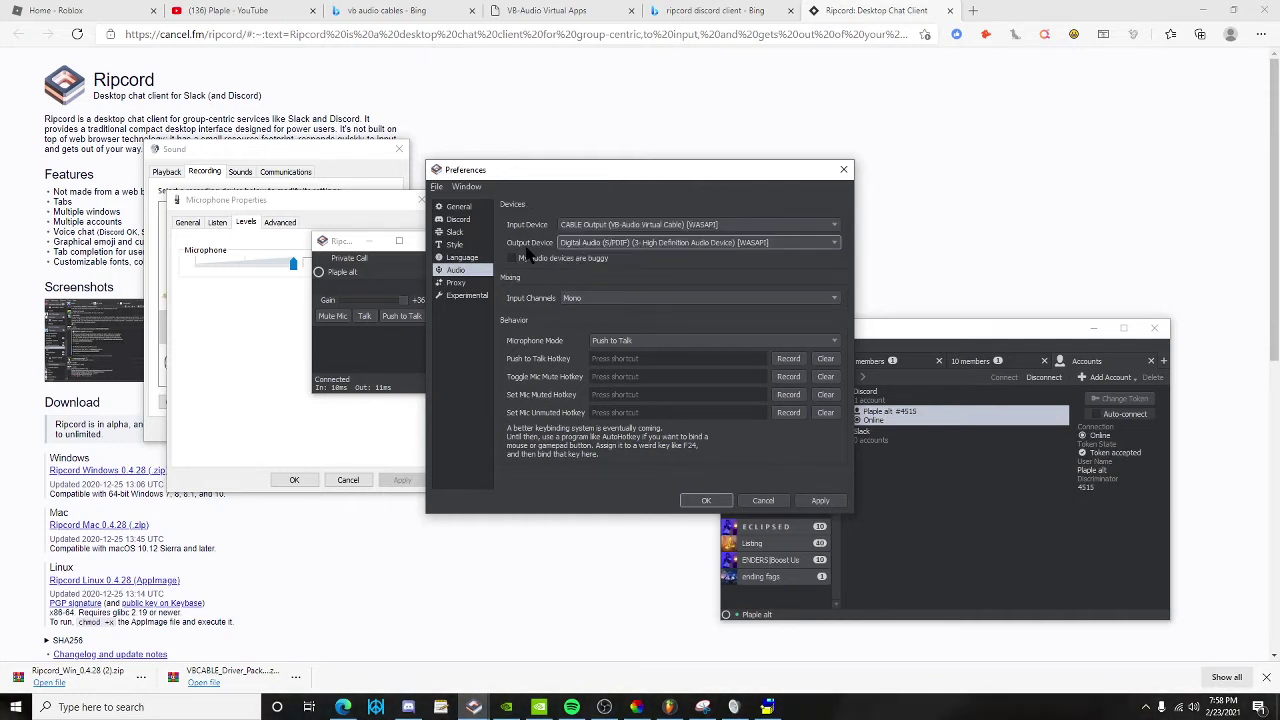
{"action": "left_click", "coordinate": [625, 226]}
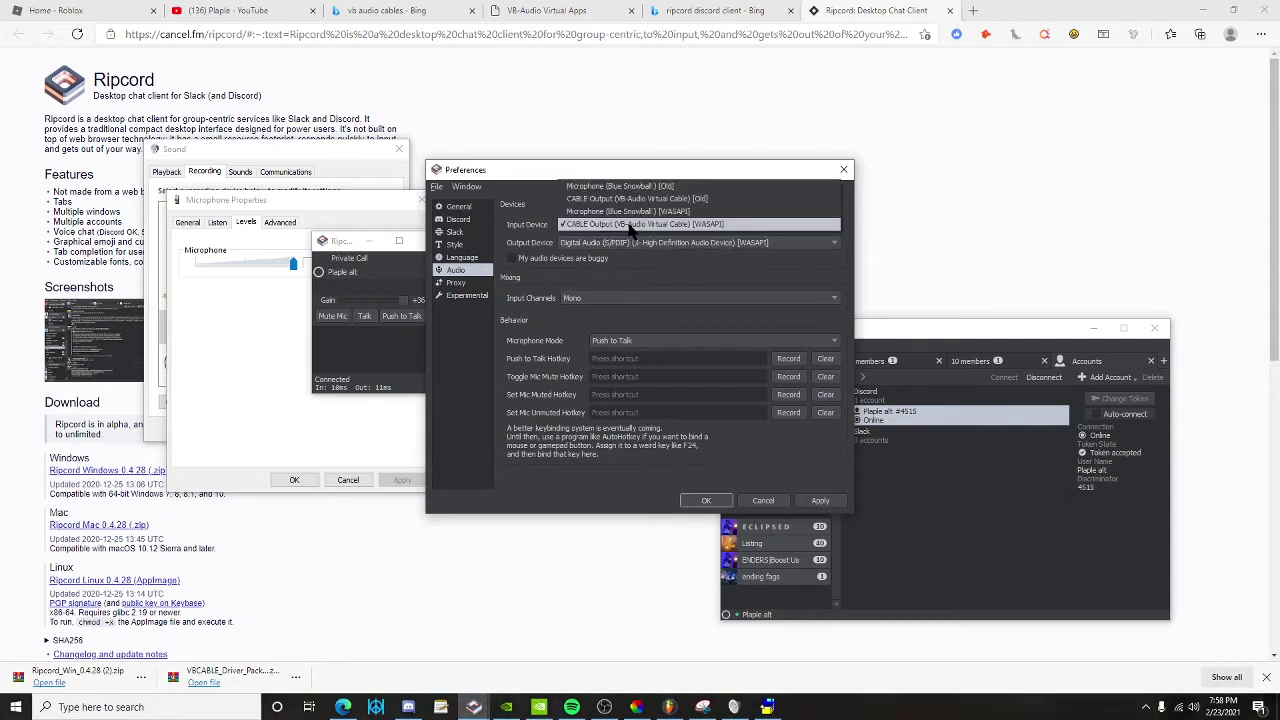
{"action": "left_click", "coordinate": [521, 226]}
{"action": "left_click", "coordinate": [572, 227]}
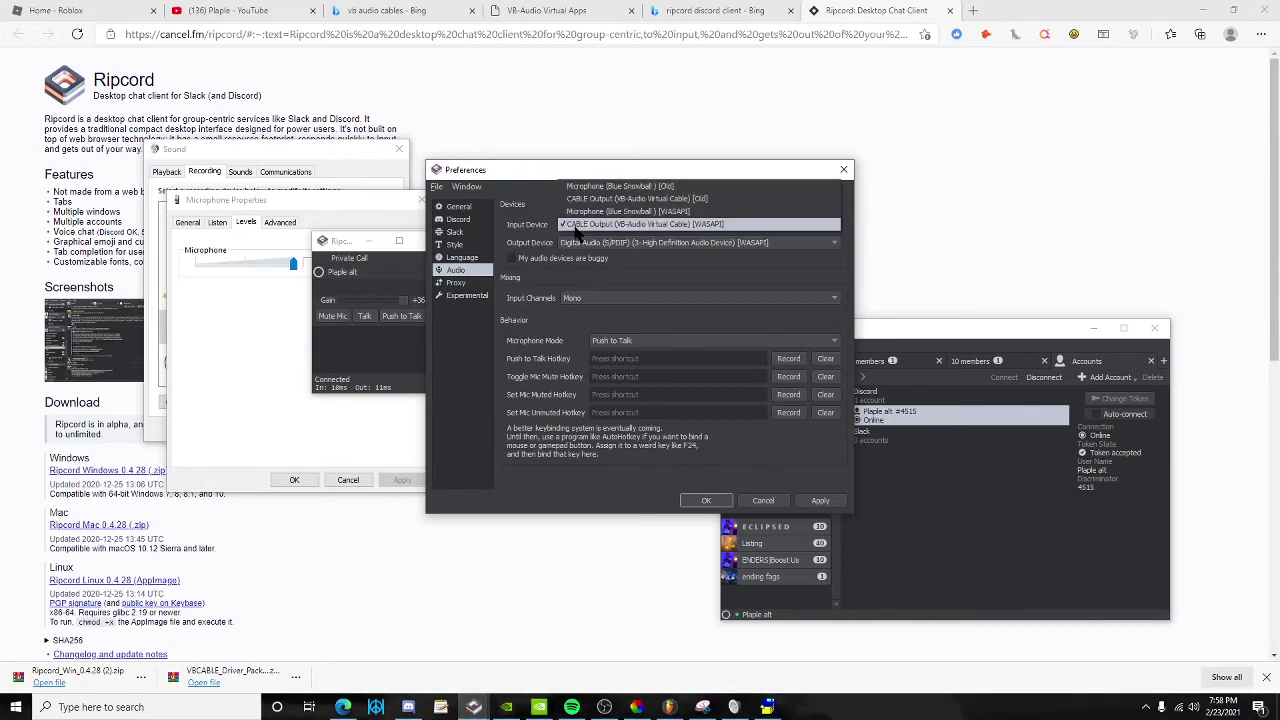
{"action": "left_click", "coordinate": [606, 226]}
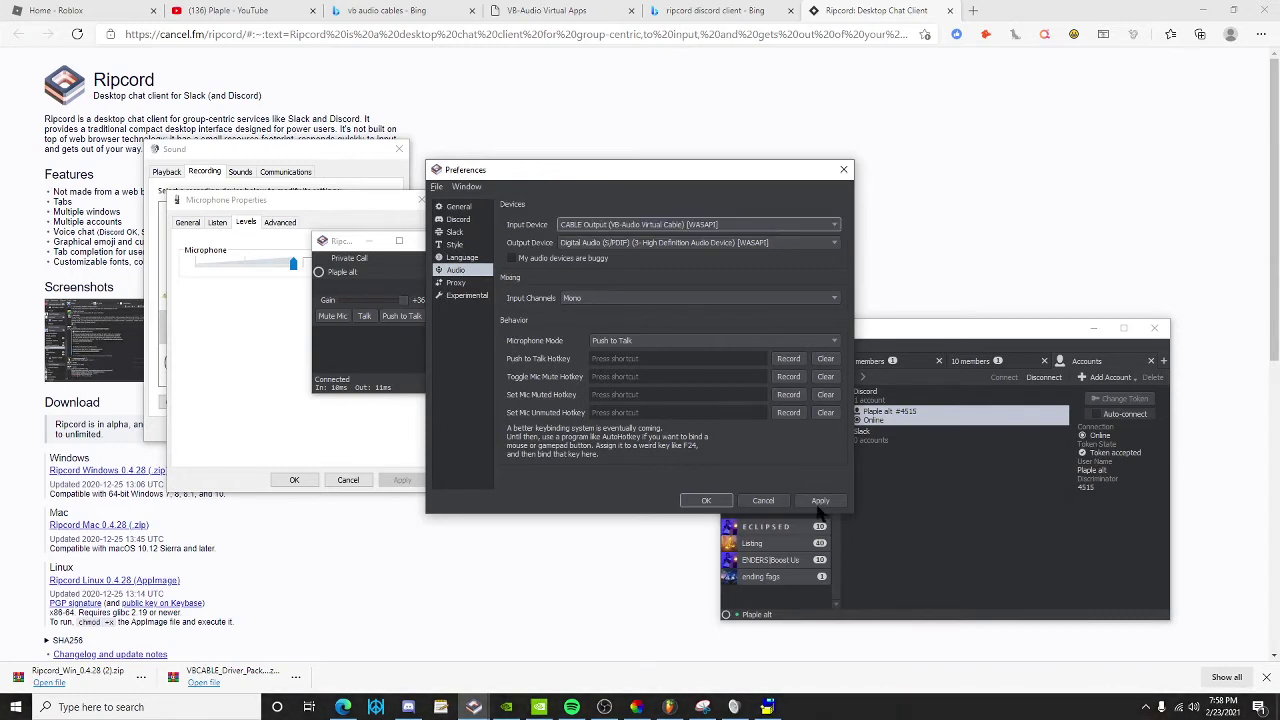
{"action": "left_click", "coordinate": [707, 502]}
Confirm the Windows microphone properties and show the levels of the CABLE Output recording device.
{"action": "left_click_drag", "start_coordinate": [298, 199], "coordinate": [455, 166]}
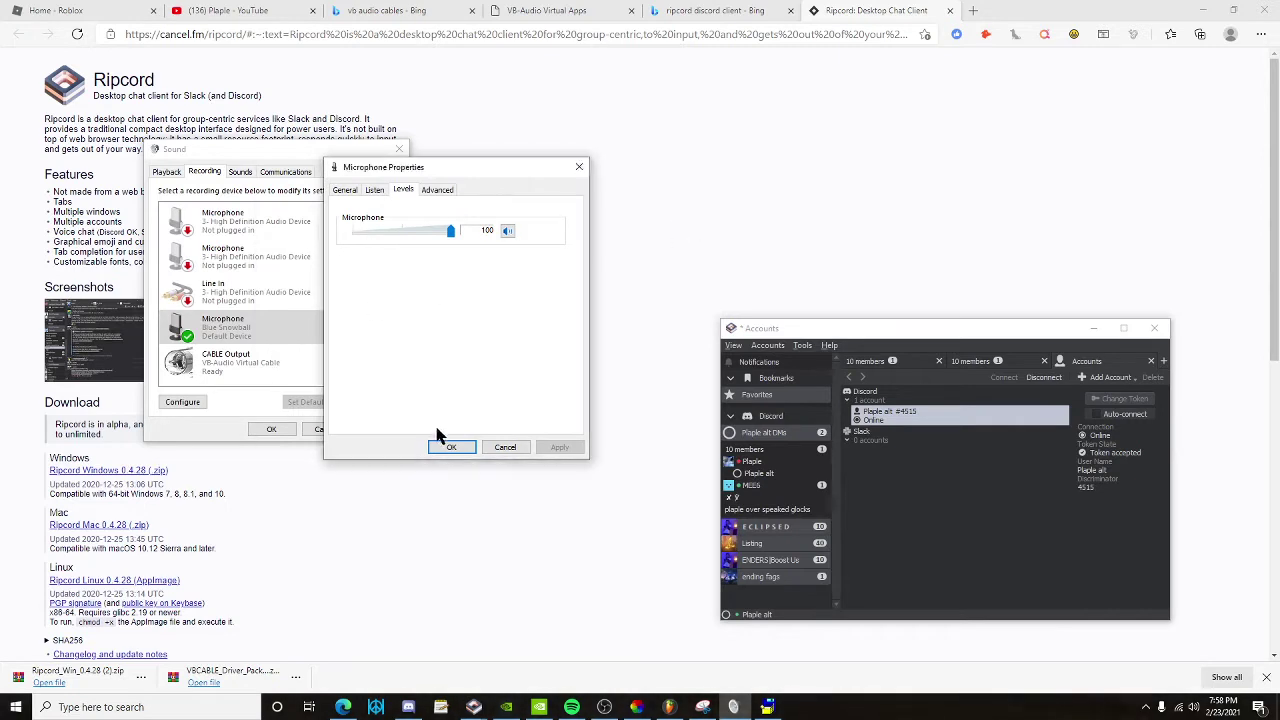
{"action": "left_click", "coordinate": [451, 447]}
{"action": "double_click", "coordinate": [287, 354]}
{"action": "left_click", "coordinate": [246, 222]}
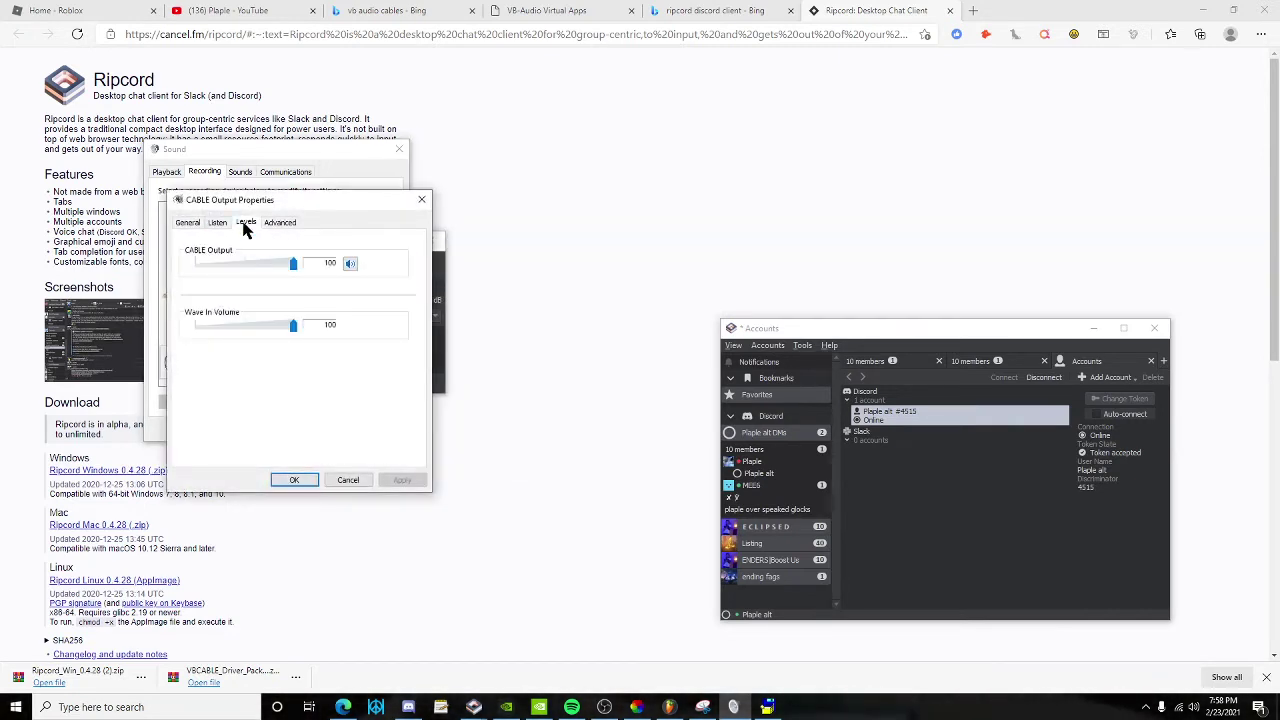
Switch to FL Studio and load Fruity Stereo Shaper into slot 1 of the Master track.
{"action": "left_click", "coordinate": [669, 707]}
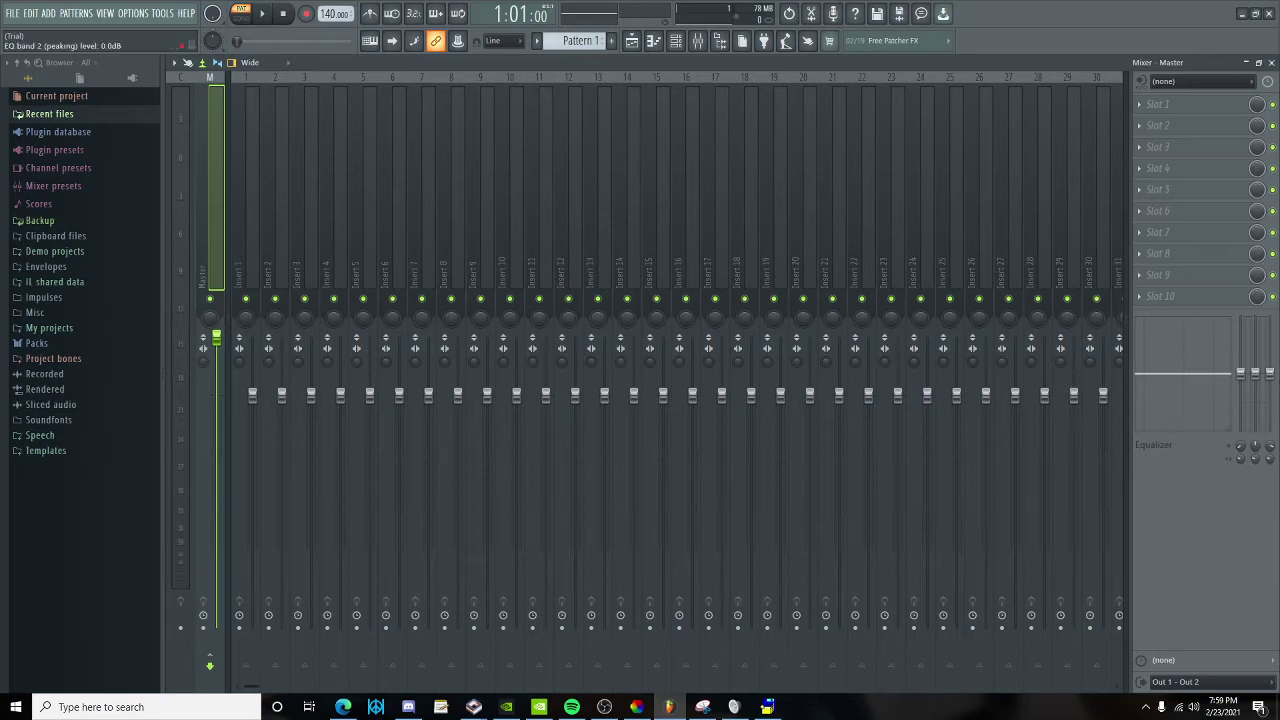
{"action": "left_click", "coordinate": [1155, 103]}
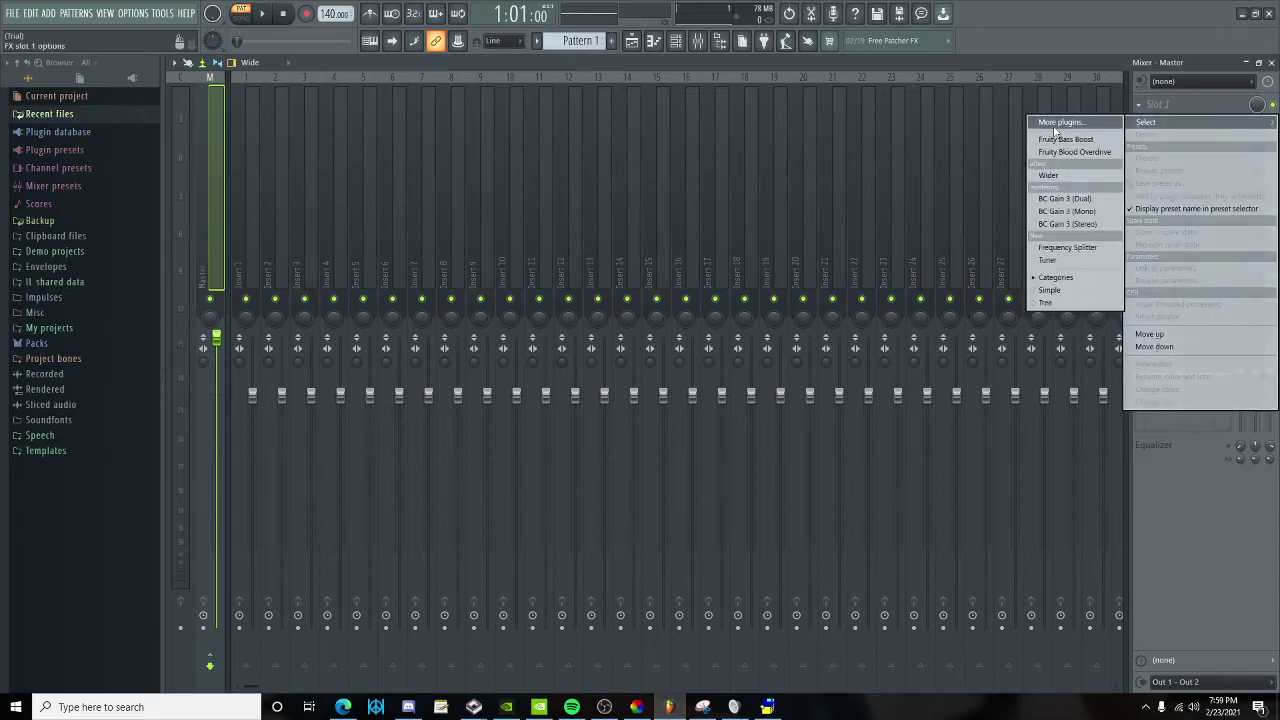
{"action": "left_click", "coordinate": [1036, 138]}
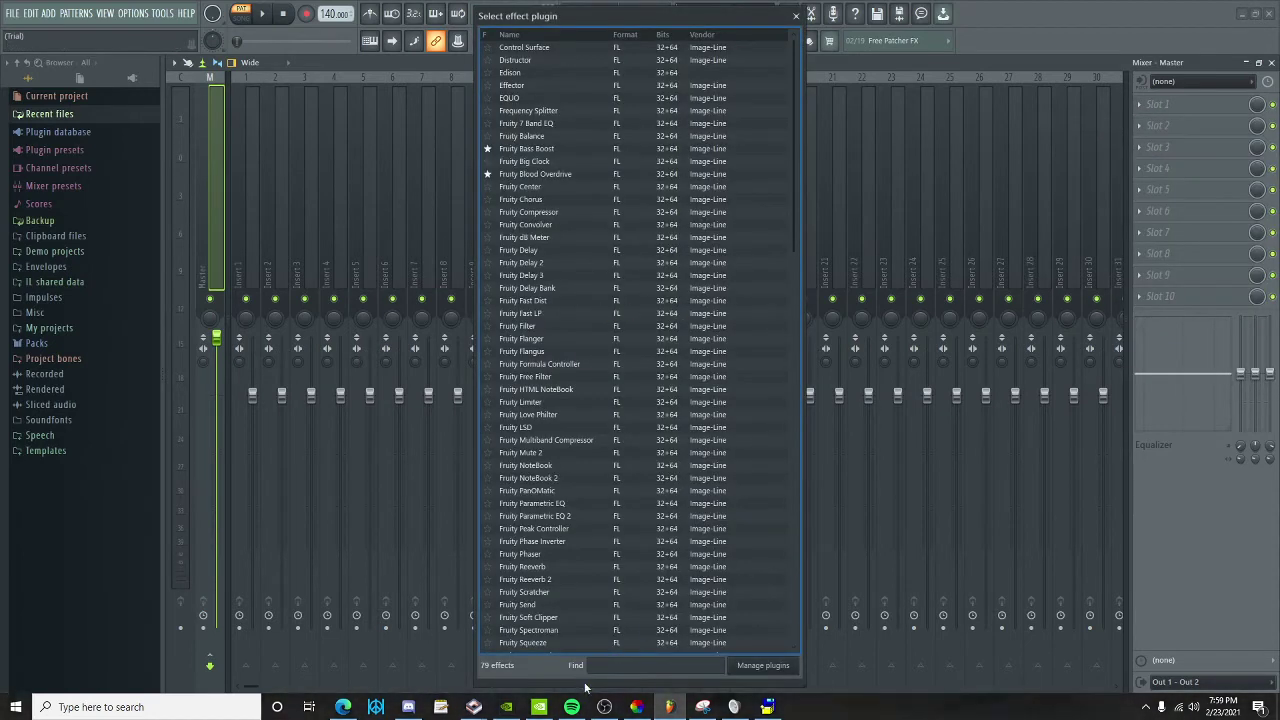
{"action": "type", "text": "ster"}
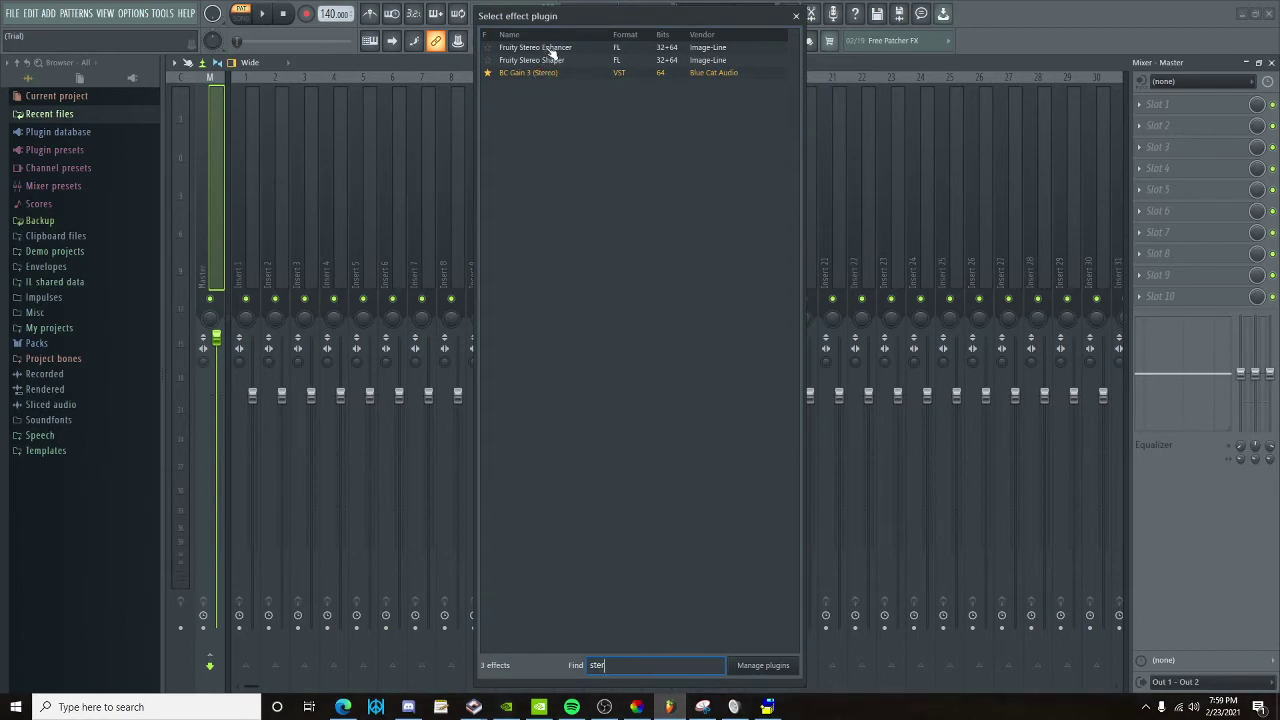
{"action": "left_click", "coordinate": [549, 61]}
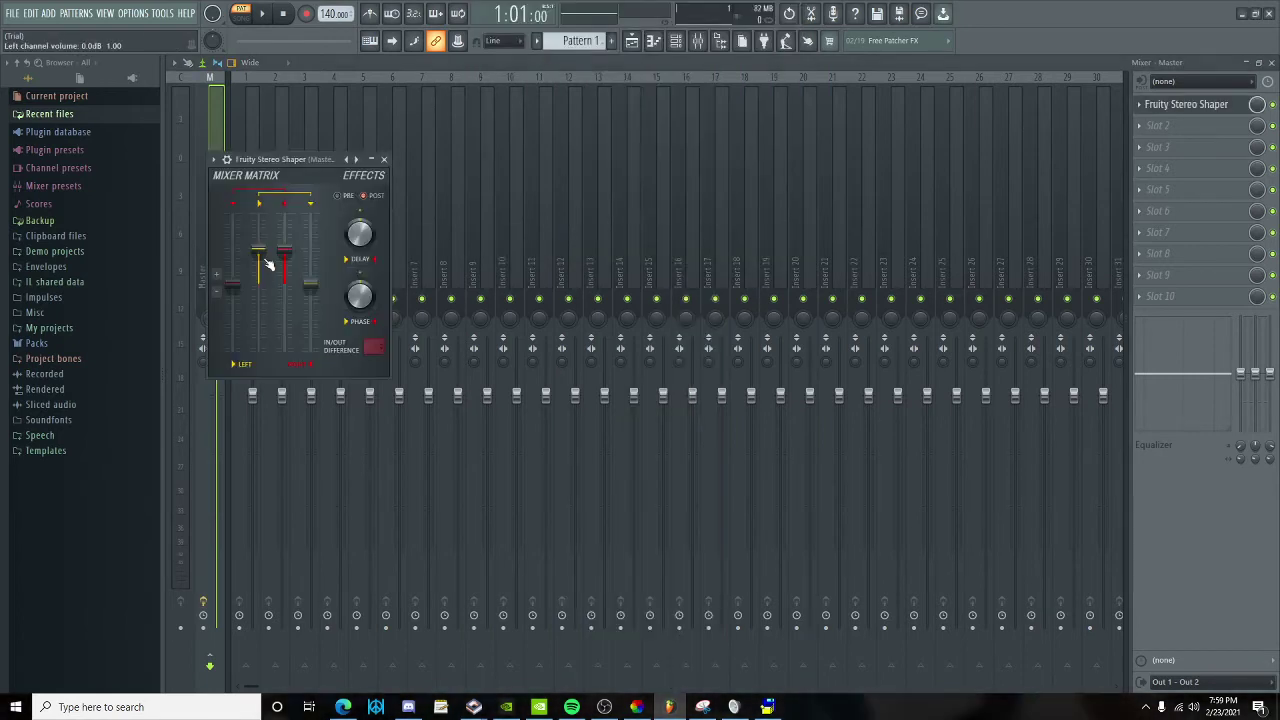
Apply the Stereoize 3 preset to Fruity Stereo Shaper and raise all four mixer matrix sliders to 12.0 dB.
{"action": "left_click", "coordinate": [213, 159]}
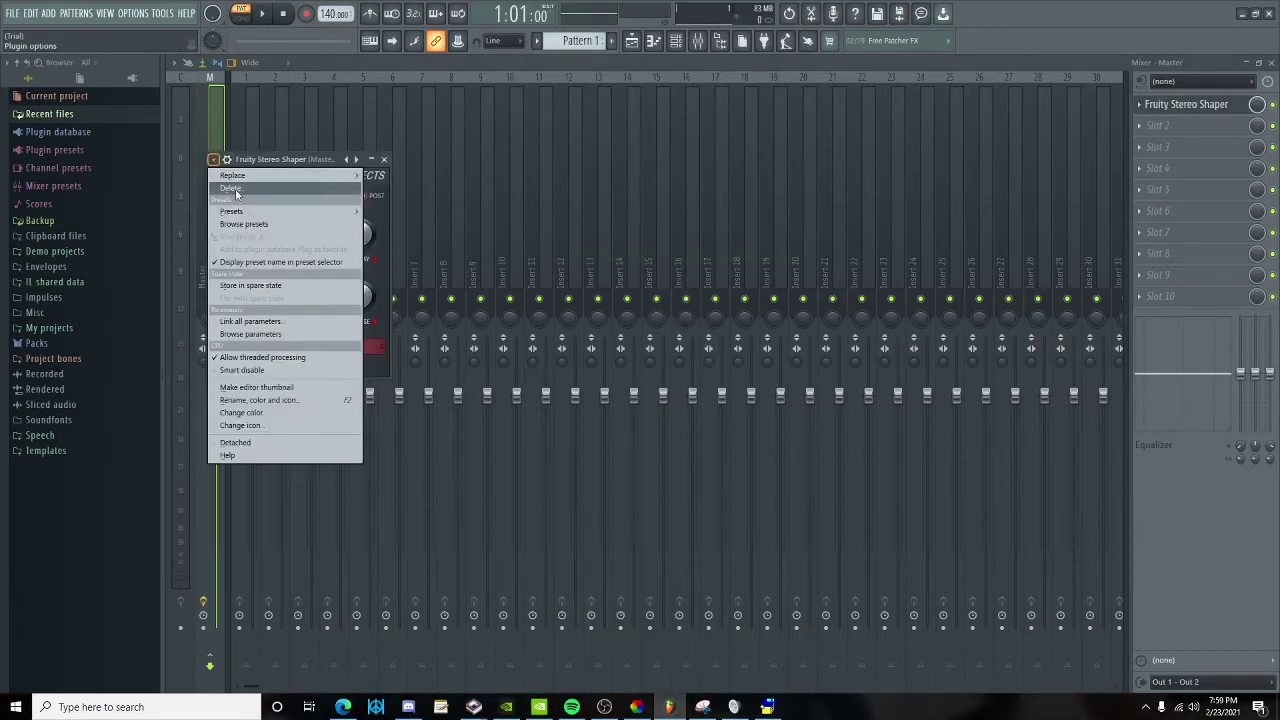
{"action": "mouse_move", "coordinate": [258, 214]}
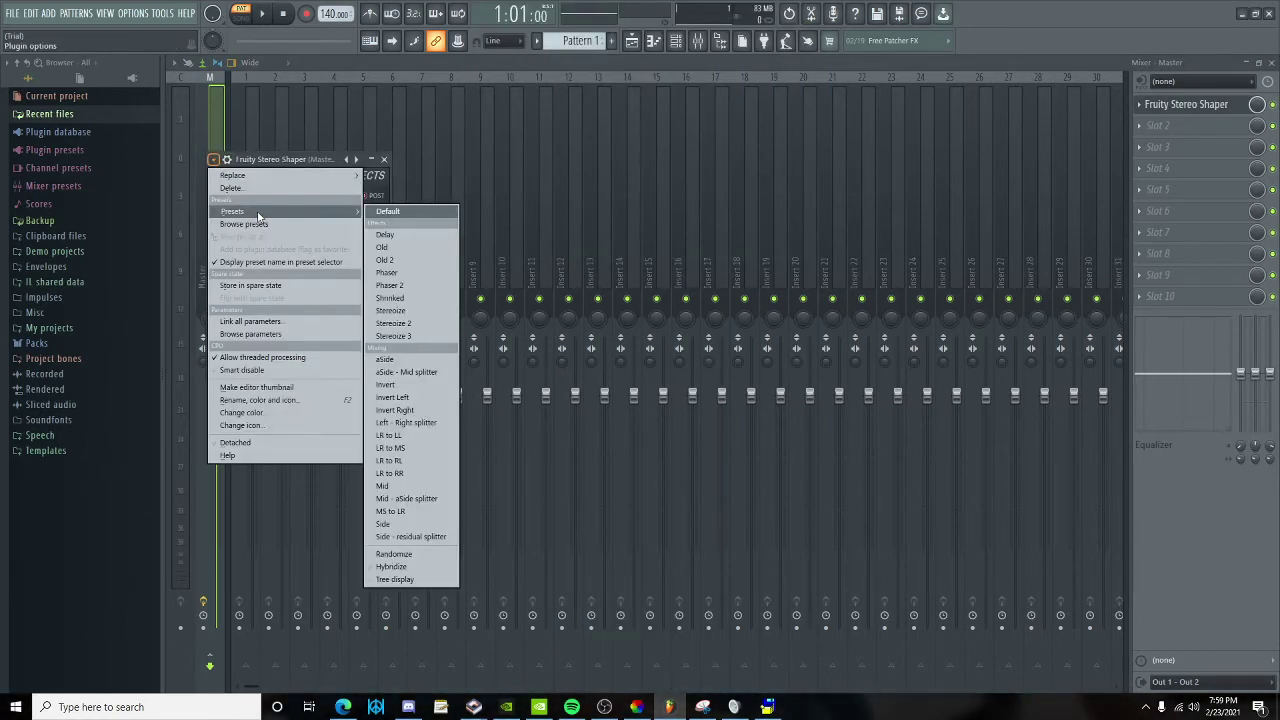
{"action": "left_click", "coordinate": [412, 340]}
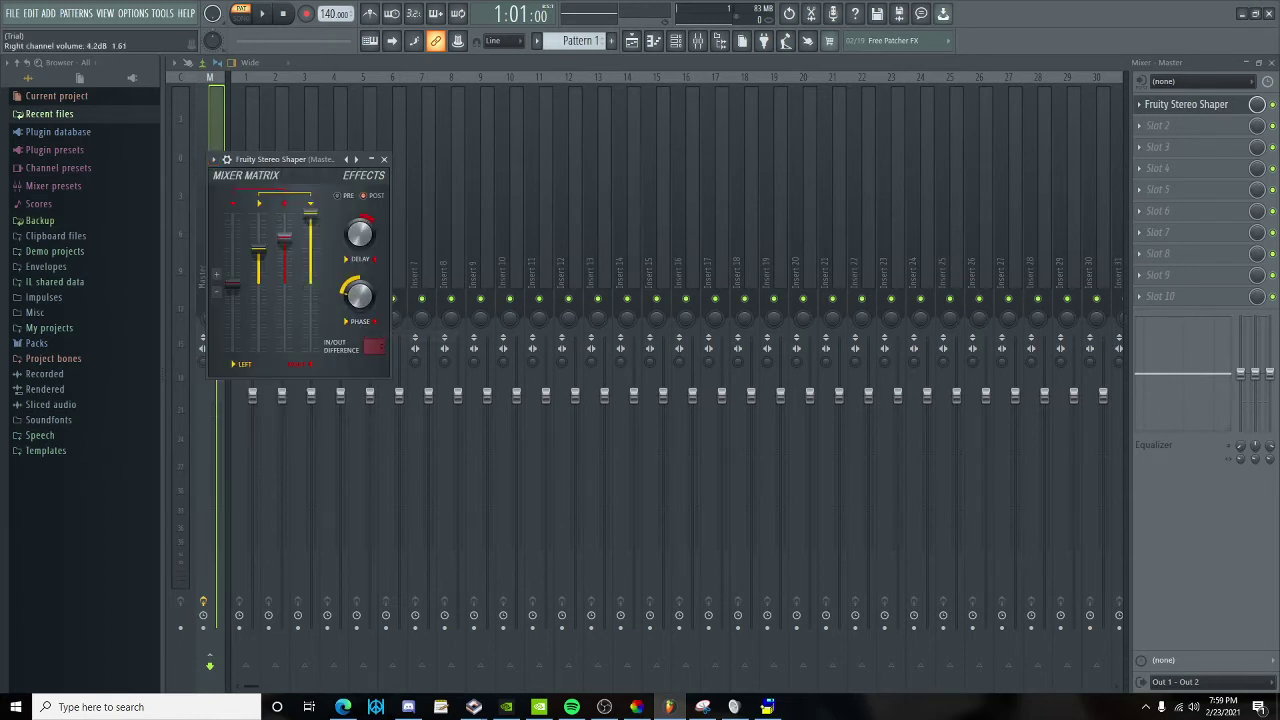
{"action": "left_click_drag", "start_coordinate": [285, 240], "coordinate": [259, 214]}
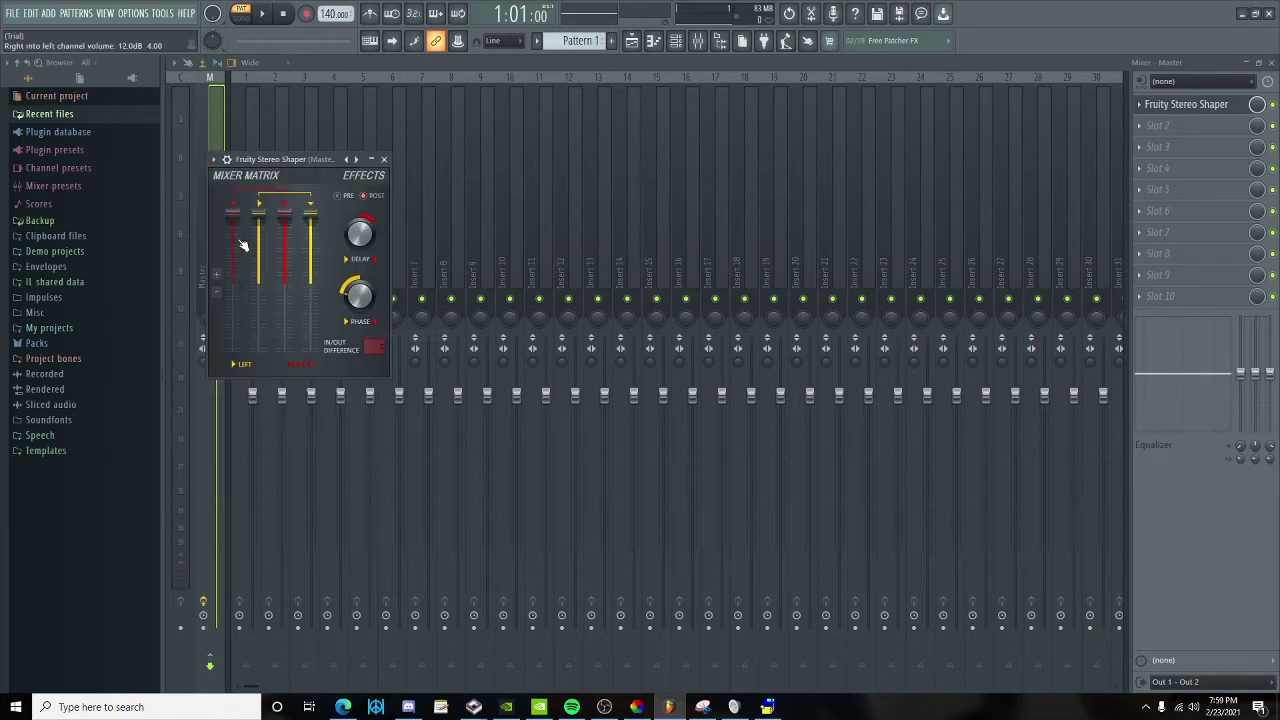
Load Fruity PanOMatic into slot 2 of the Master track and raise its volume to 5.6 dB.
{"action": "left_click", "coordinate": [1160, 127]}
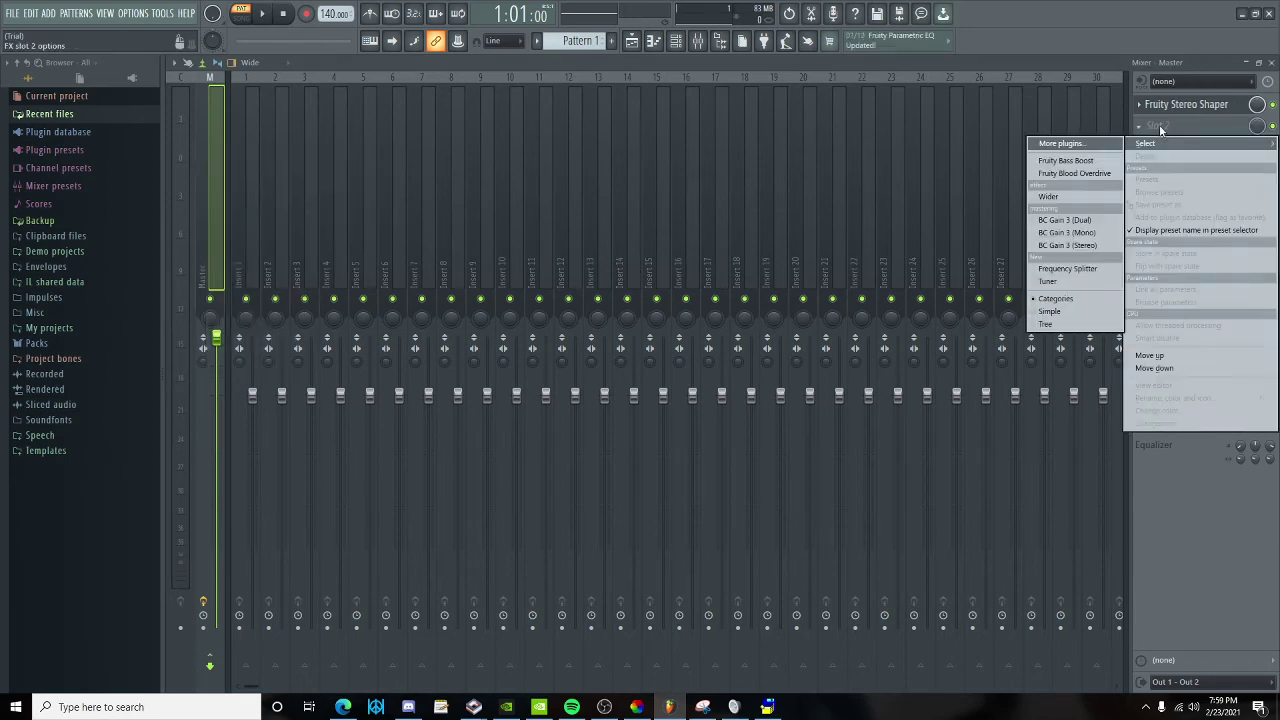
{"action": "left_click", "coordinate": [1085, 142]}
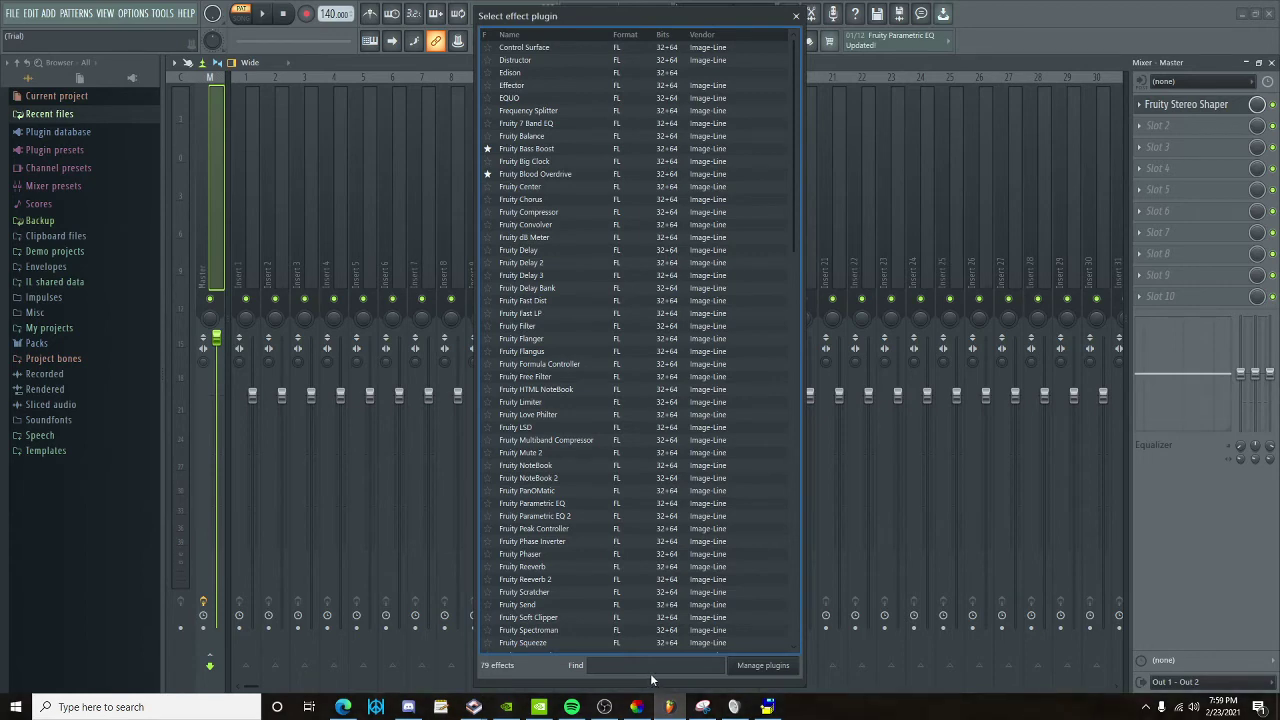
{"action": "type", "text": "o"}
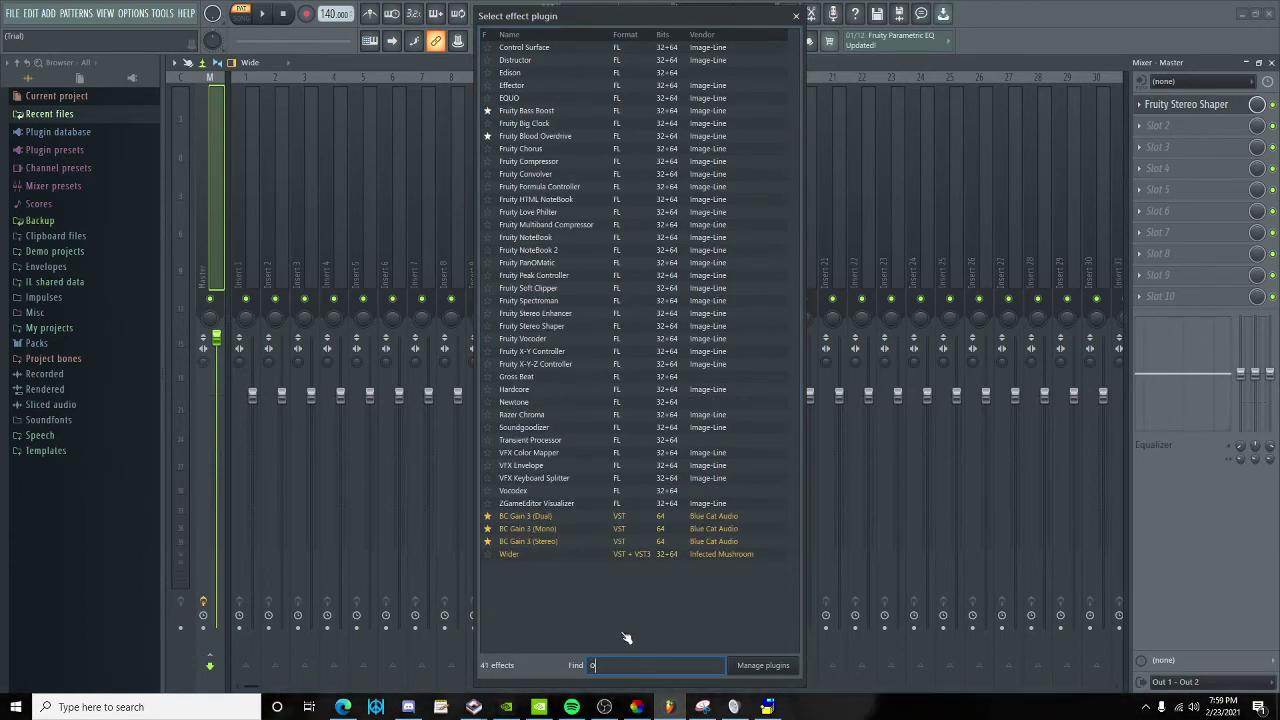
{"action": "key", "text": "BackSpace"}
{"action": "type", "text": "pa"}
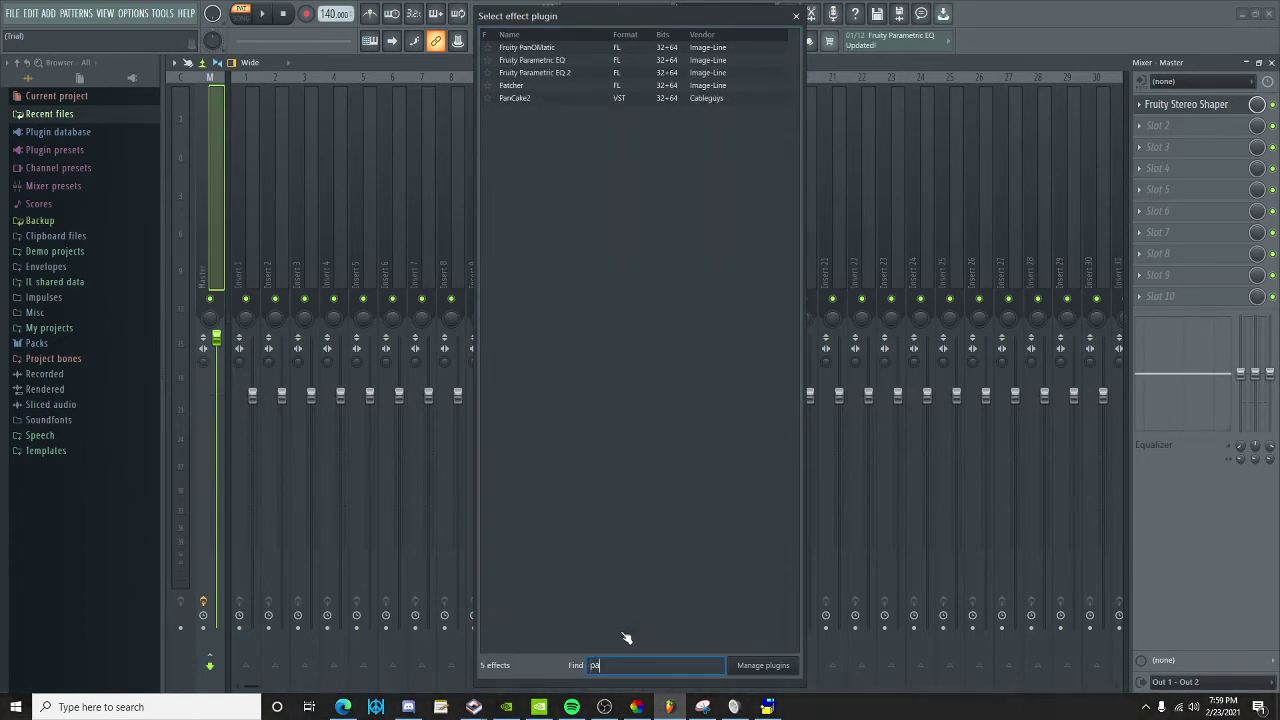
{"action": "double_click", "coordinate": [527, 47]}
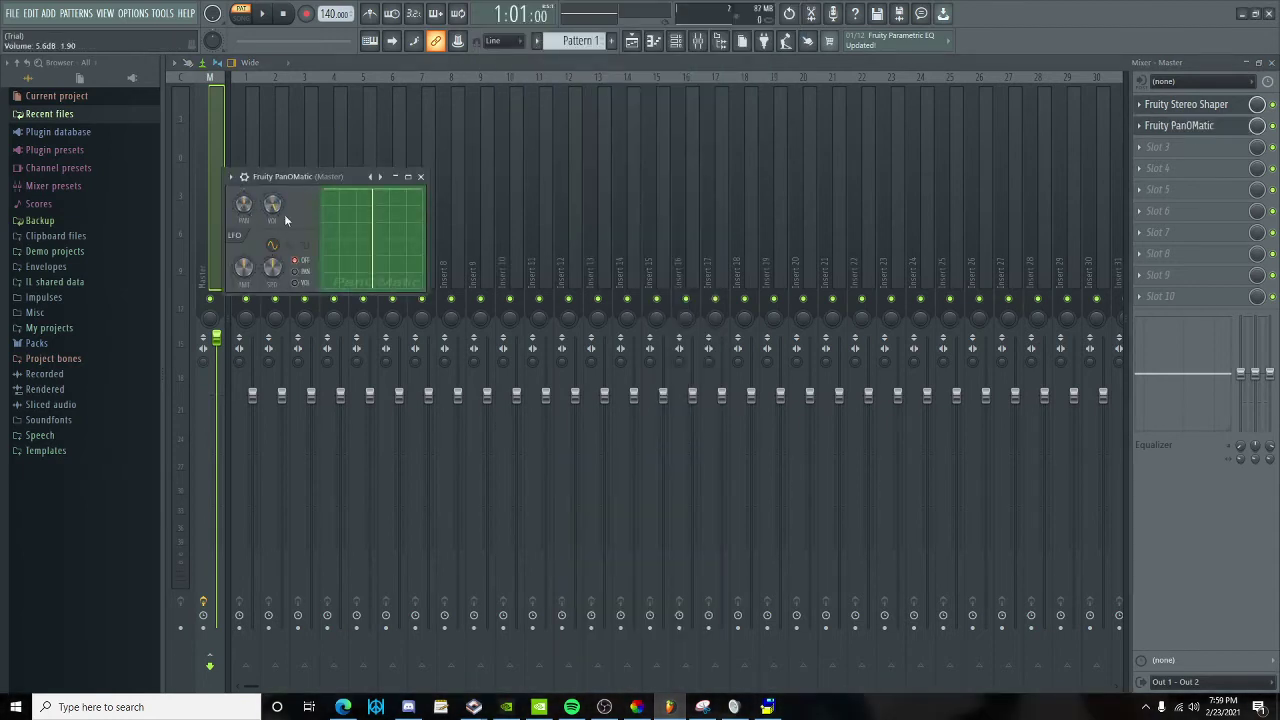
{"action": "left_click_drag", "start_coordinate": [369, 226], "coordinate": [243, 205]}
Arm the Master track for recording and reopen Fruity PanOMatic.
{"action": "left_click", "coordinate": [250, 183]}
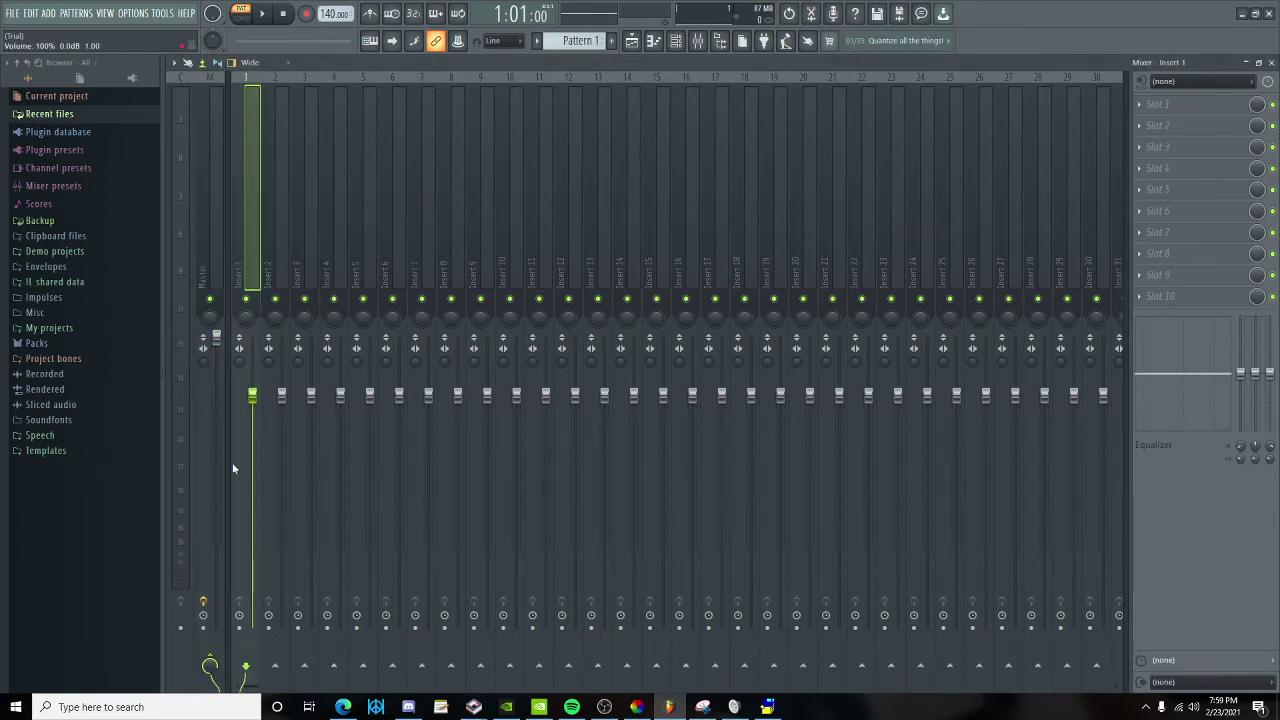
{"action": "left_click", "coordinate": [210, 617]}
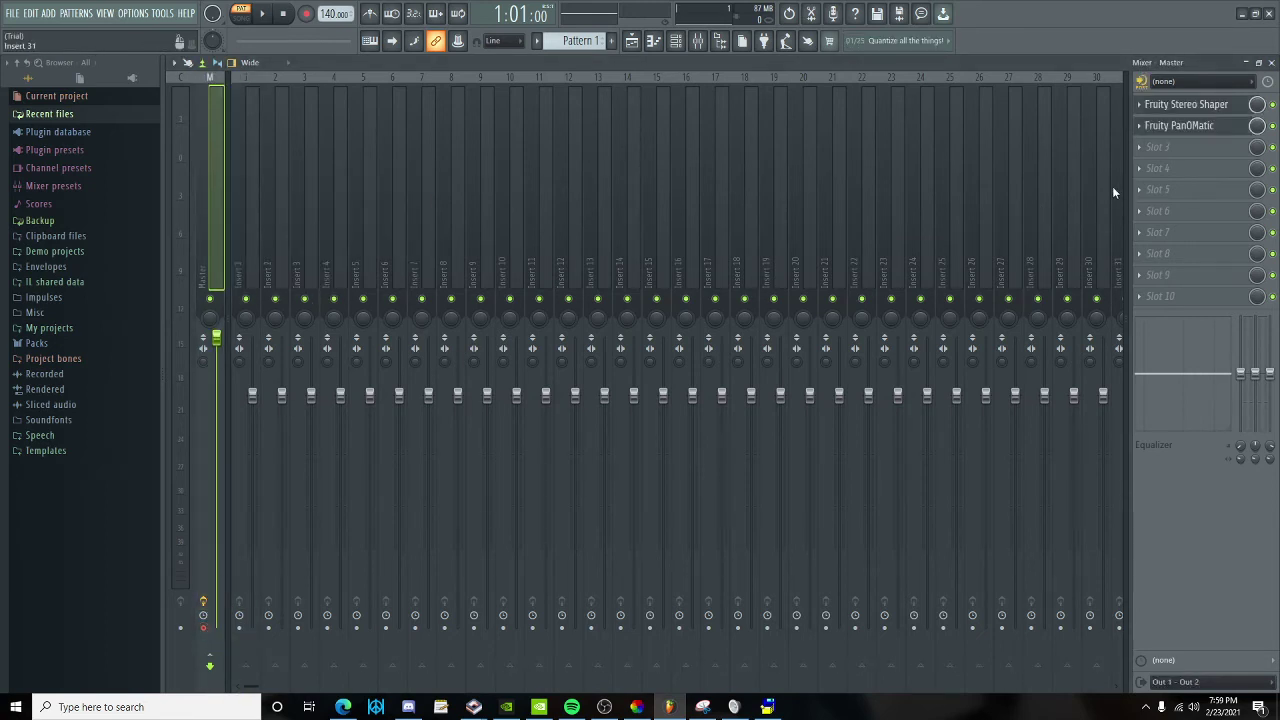
{"action": "left_click", "coordinate": [1180, 125]}
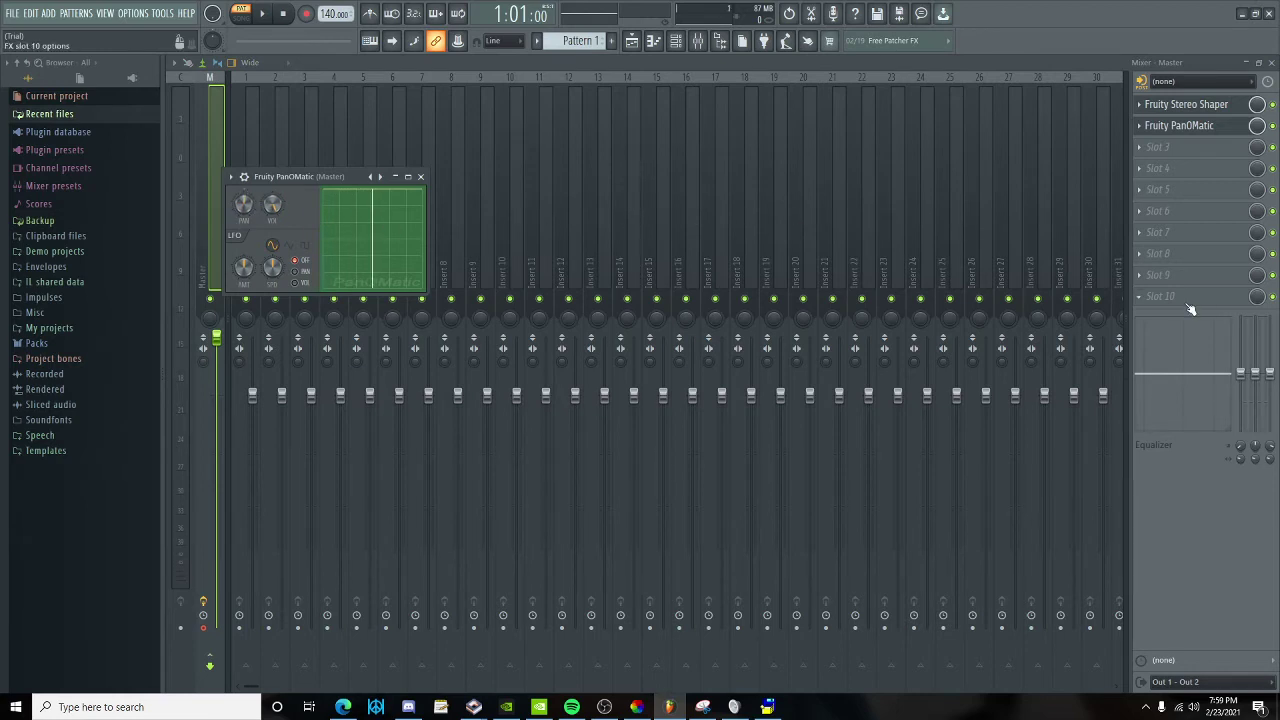
Load Fruity Reeverb 2 into slot 3 of the Master track.
{"action": "left_click", "coordinate": [1175, 147]}
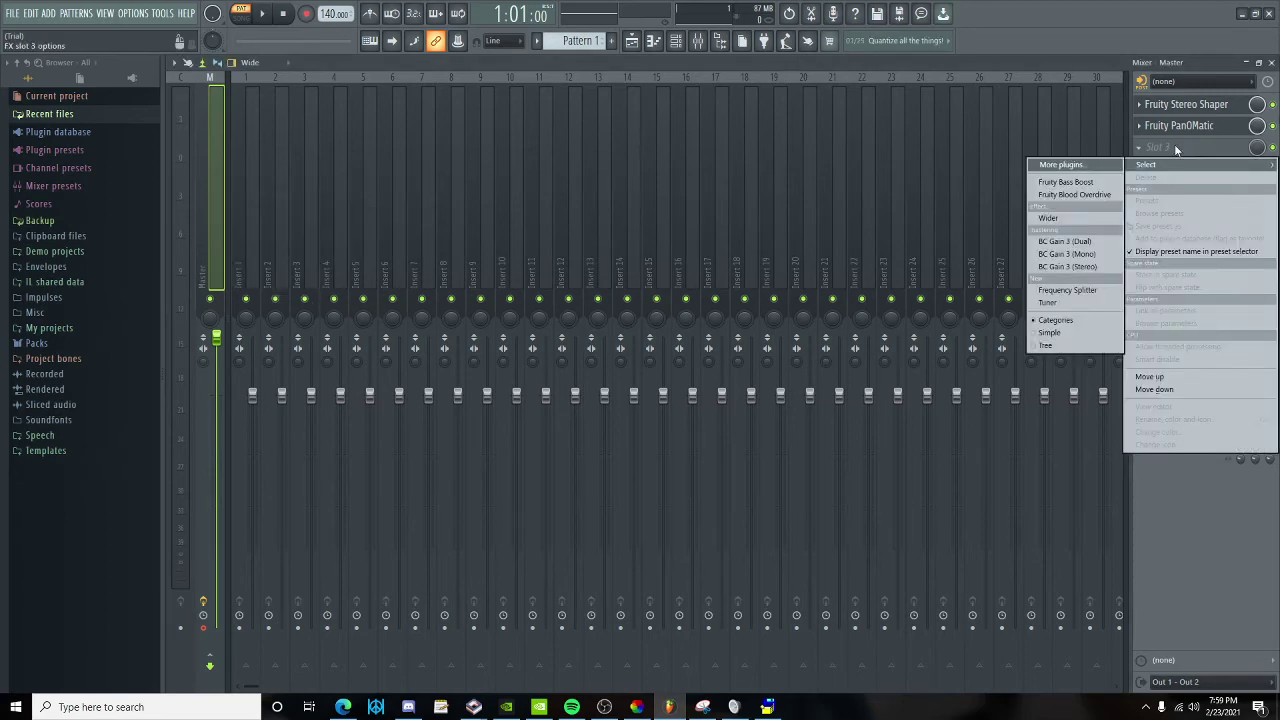
{"action": "left_click", "coordinate": [1078, 164]}
{"action": "scroll", "coordinate": [530, 140], "scroll_direction": "down", "scroll_amount": 2}
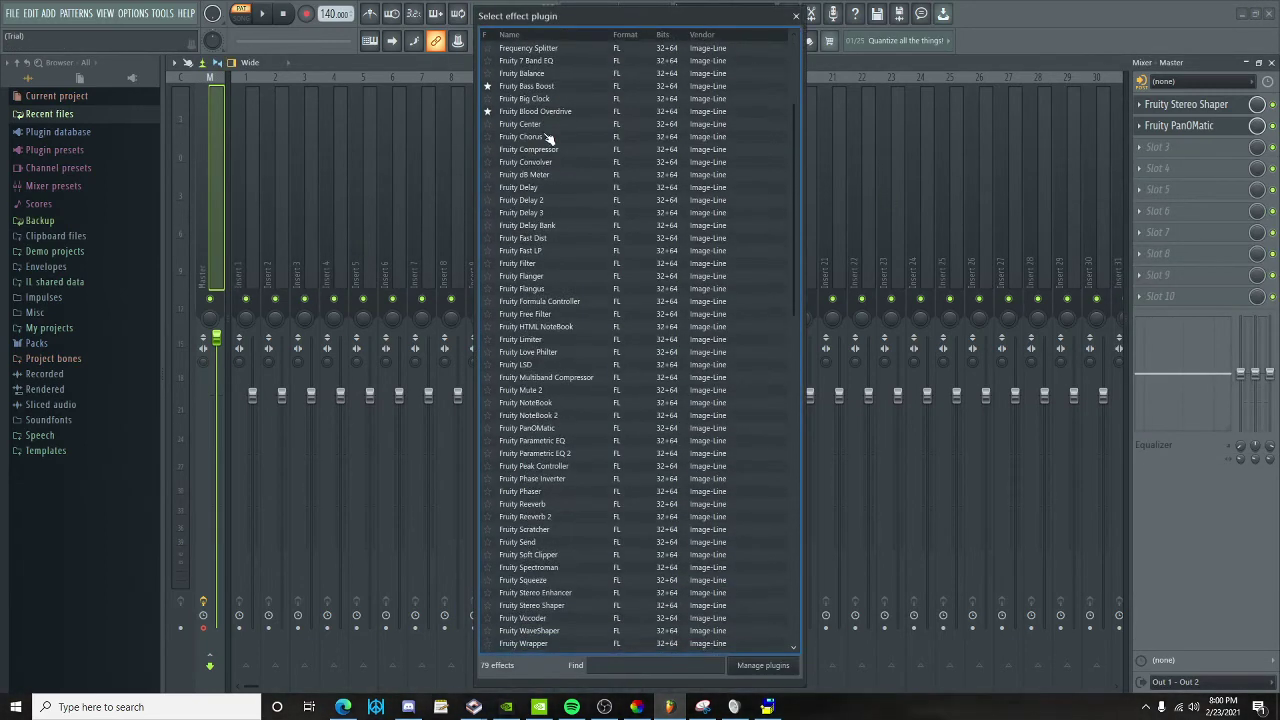
{"action": "left_click", "coordinate": [617, 662]}
{"action": "type", "text": "f"}
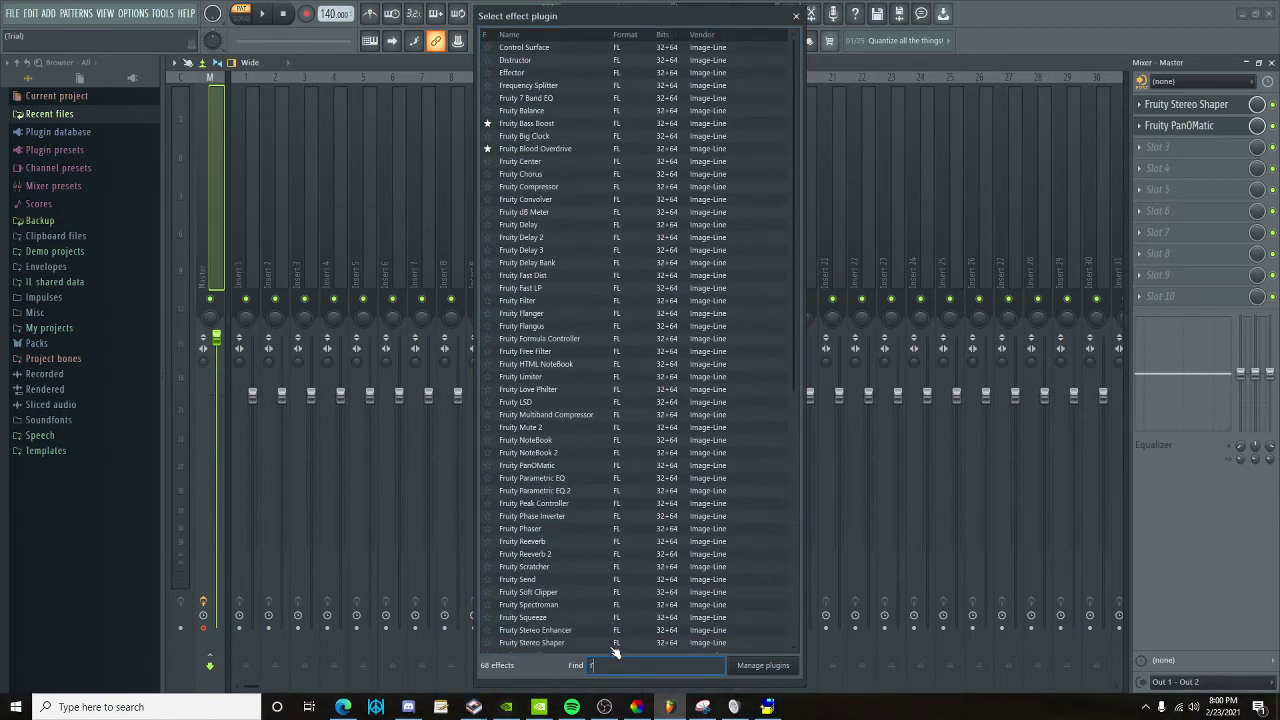
{"action": "key", "text": "BackSpace"}
{"action": "type", "text": "re"}
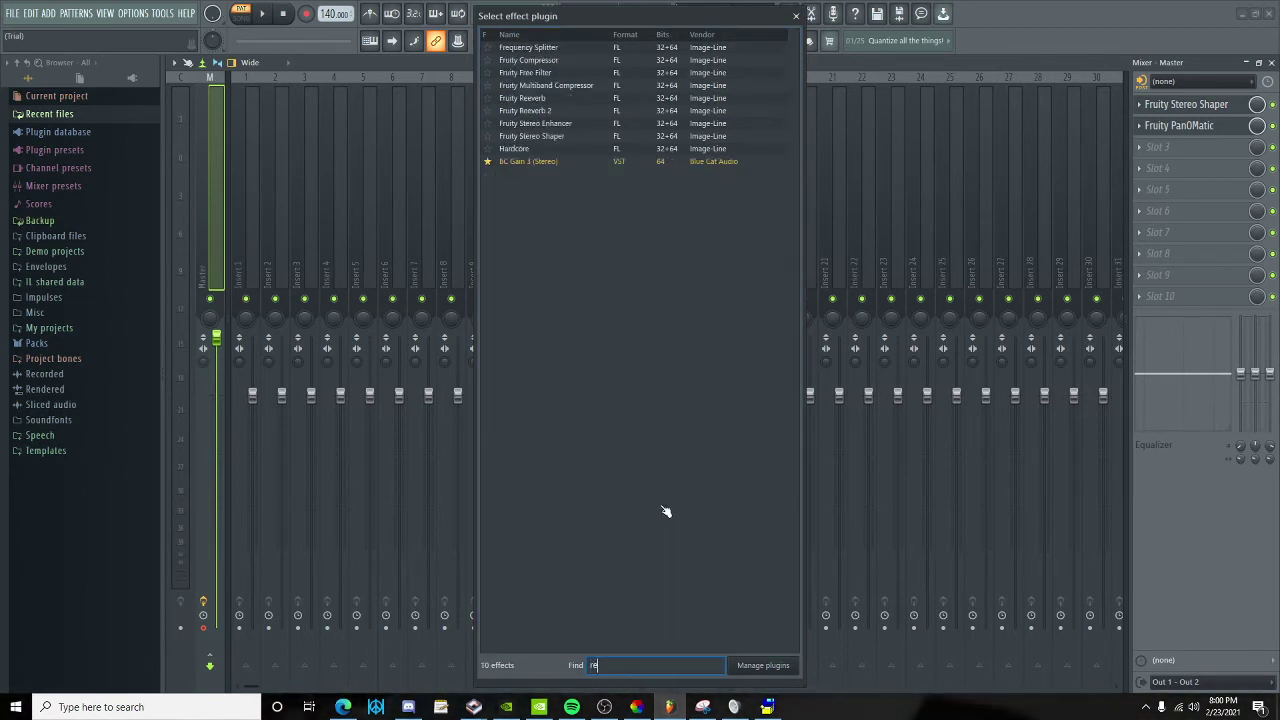
{"action": "double_click", "coordinate": [530, 110]}
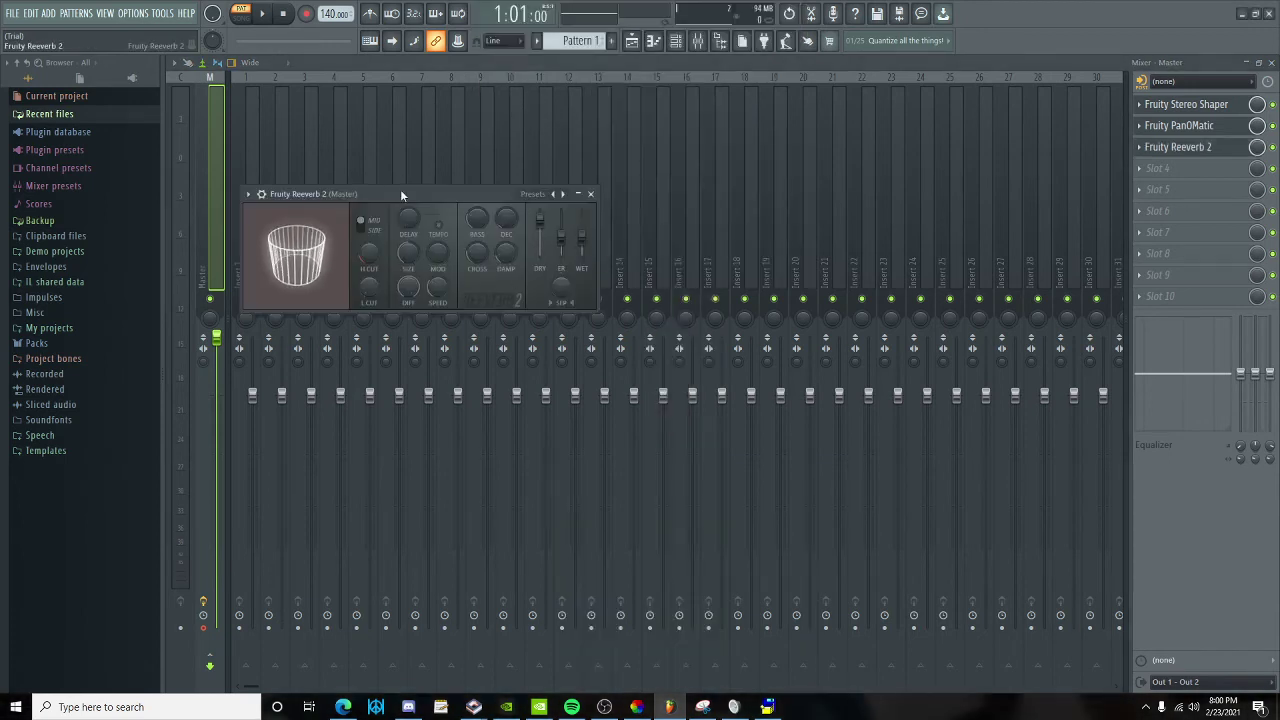
Adjust Fruity Reeverb 2 by raising its room size, decay and dry level, with the input set to Mid.
{"action": "left_click_drag", "start_coordinate": [400, 193], "coordinate": [788, 110]}
{"action": "left_click_drag", "start_coordinate": [796, 171], "coordinate": [796, 130]}
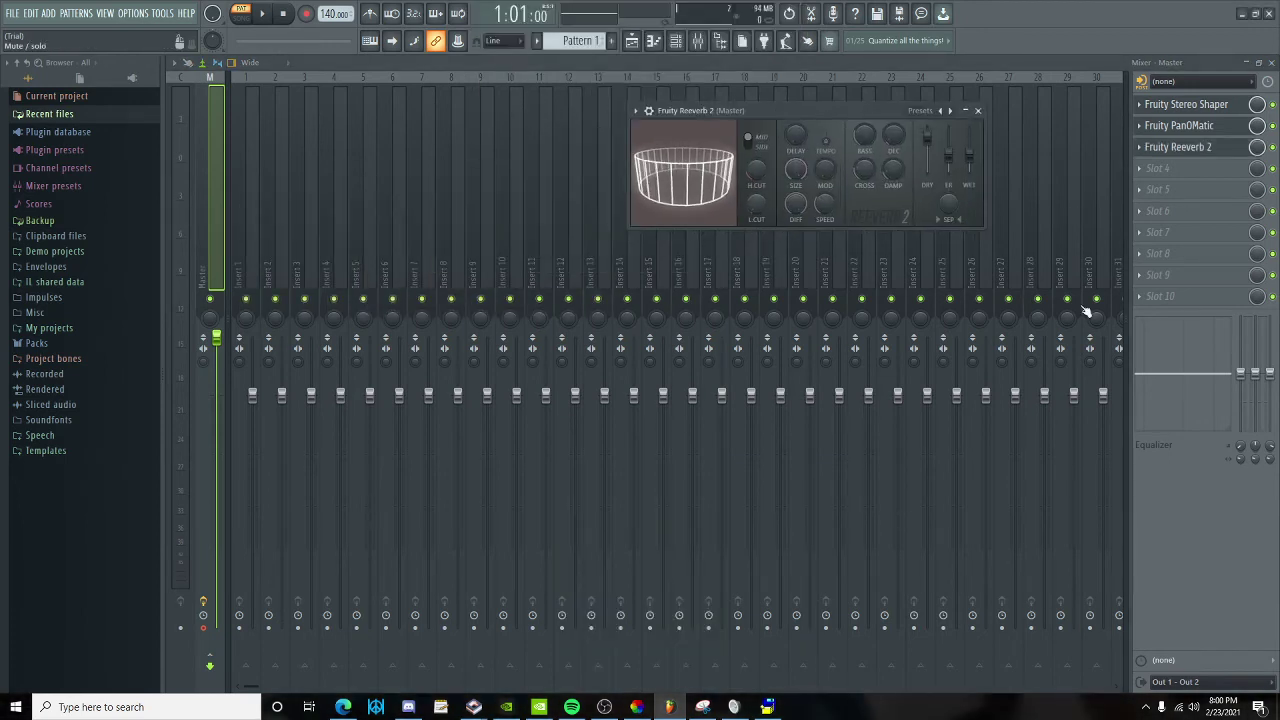
{"action": "left_click_drag", "start_coordinate": [892, 136], "coordinate": [892, 122]}
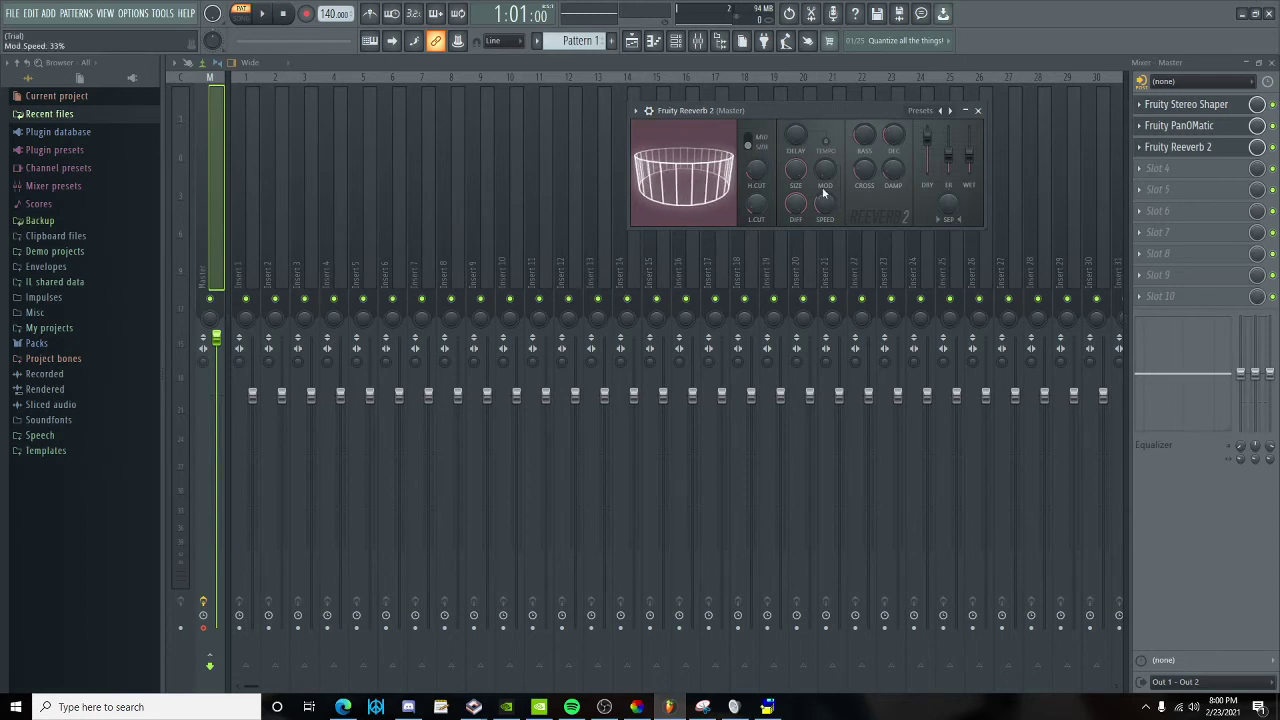
{"action": "left_click", "coordinate": [756, 143]}
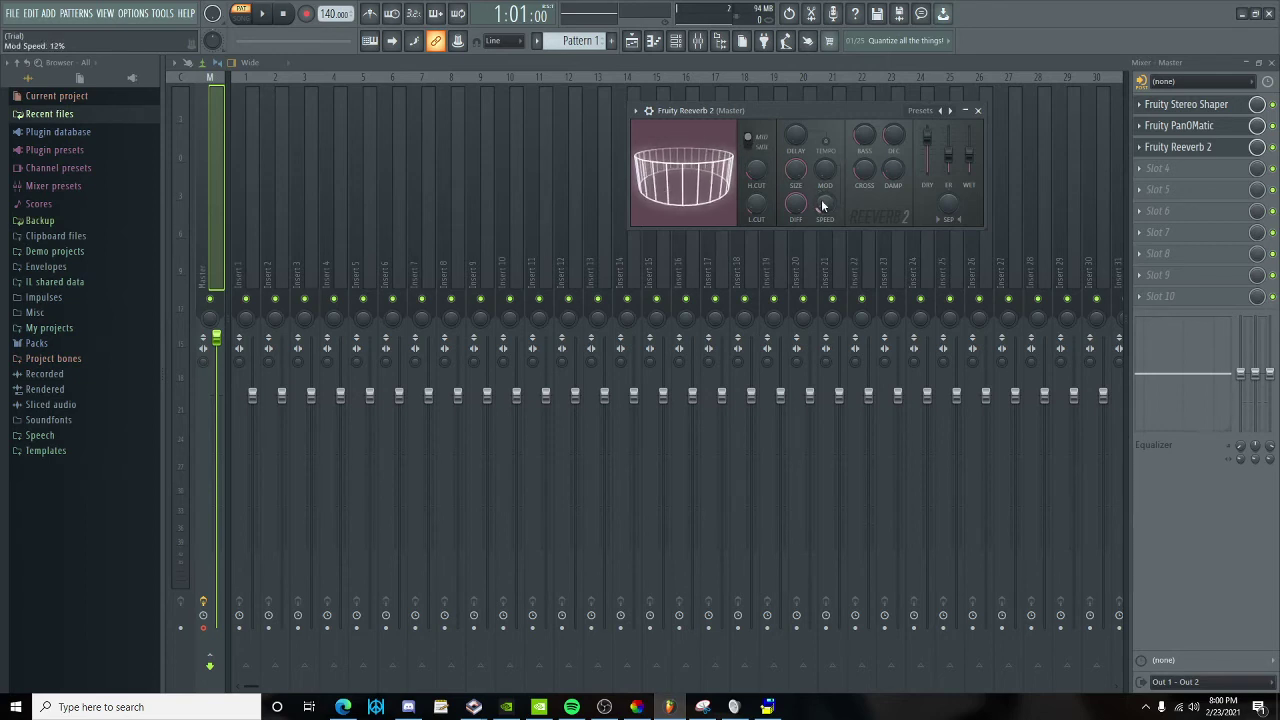
{"action": "left_click_drag", "start_coordinate": [968, 152], "coordinate": [927, 130]}
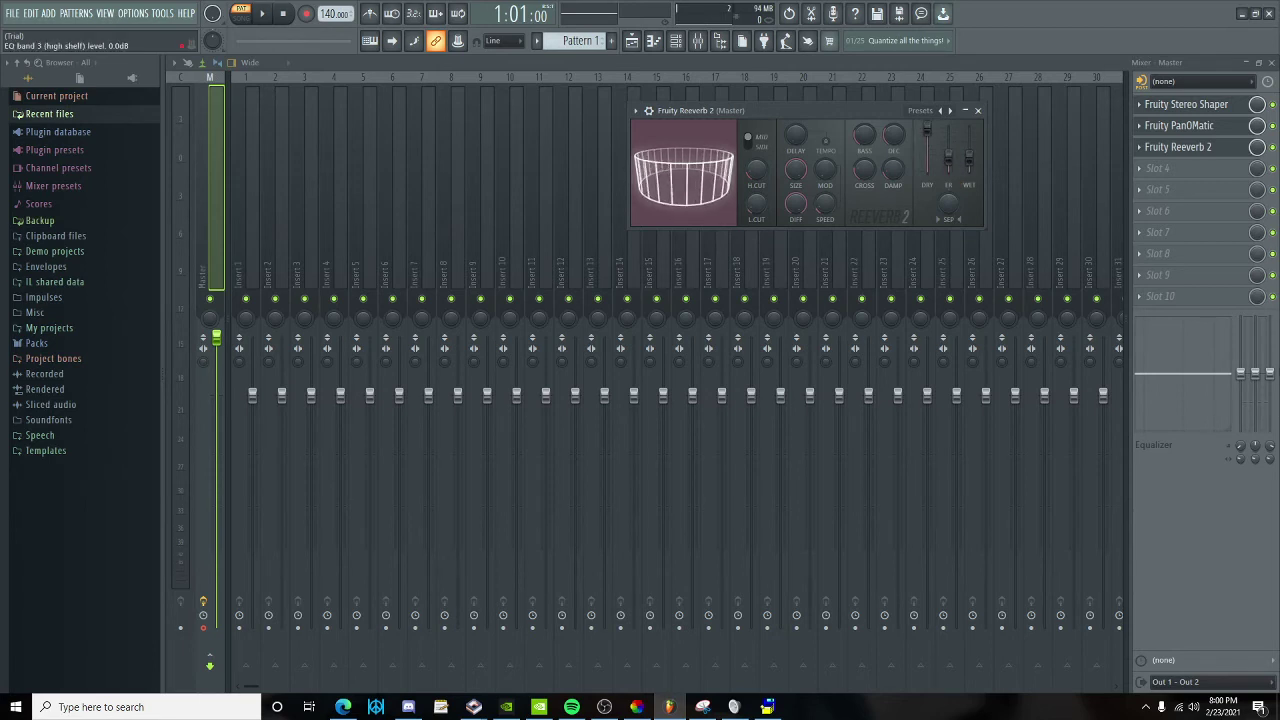
Load the Effector plugin into slot 4 of the Master track.
{"action": "left_click", "coordinate": [1169, 163]}
{"action": "left_click", "coordinate": [1083, 188]}
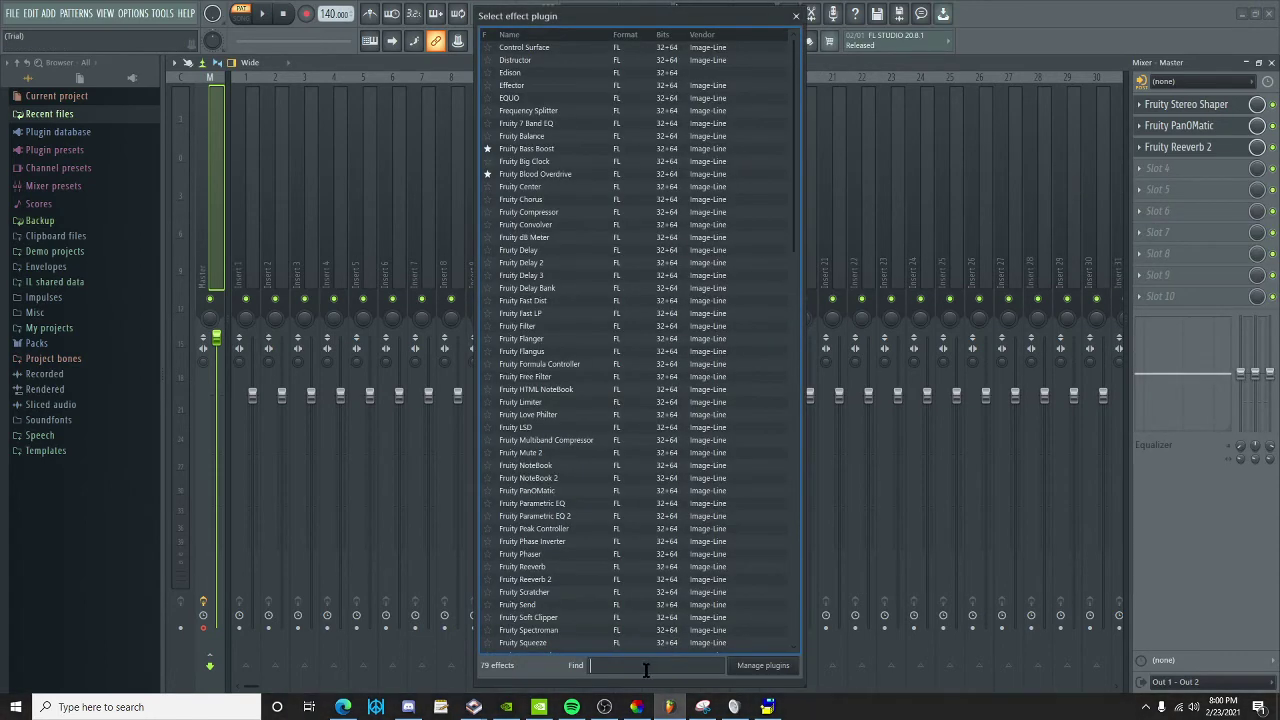
{"action": "type", "text": "ef"}
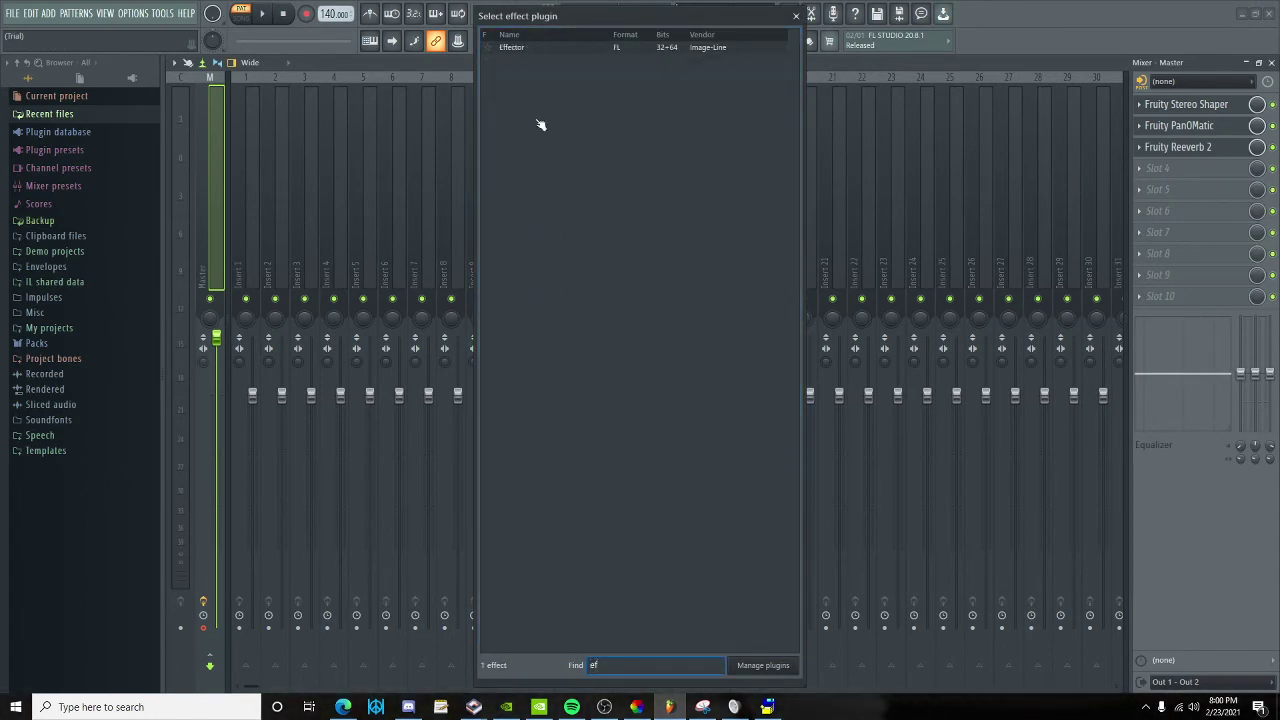
{"action": "double_click", "coordinate": [512, 48]}
Set Effector to the Distort effect with the X and Y parameters at maximum and a rate of 8/1.
{"action": "left_click", "coordinate": [290, 454]}
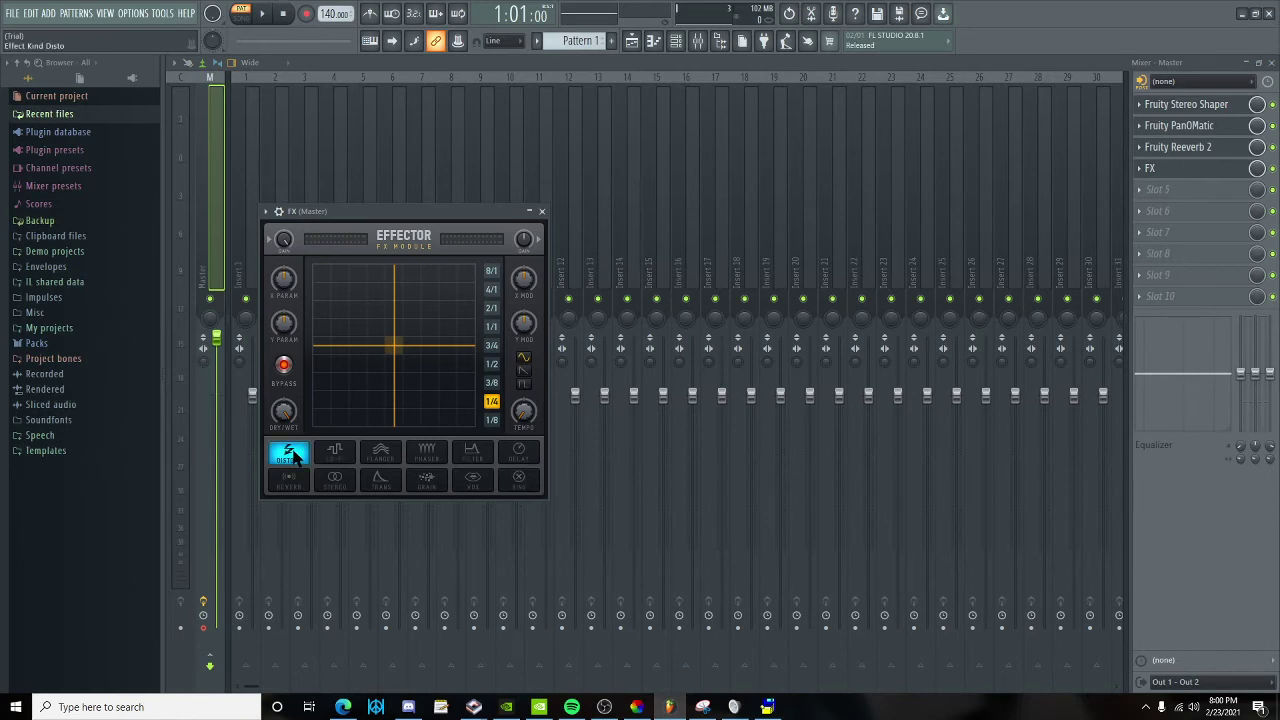
{"action": "left_click_drag", "start_coordinate": [377, 364], "coordinate": [502, 266]}
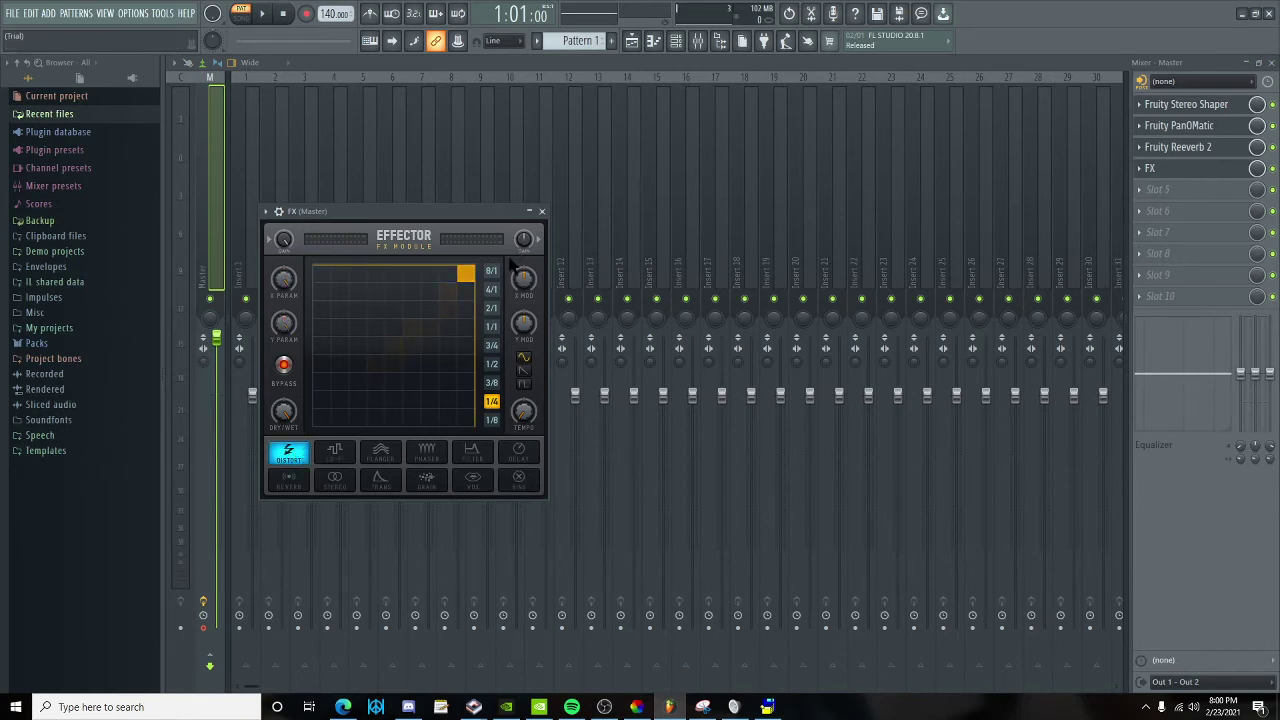
{"action": "left_click", "coordinate": [499, 272]}
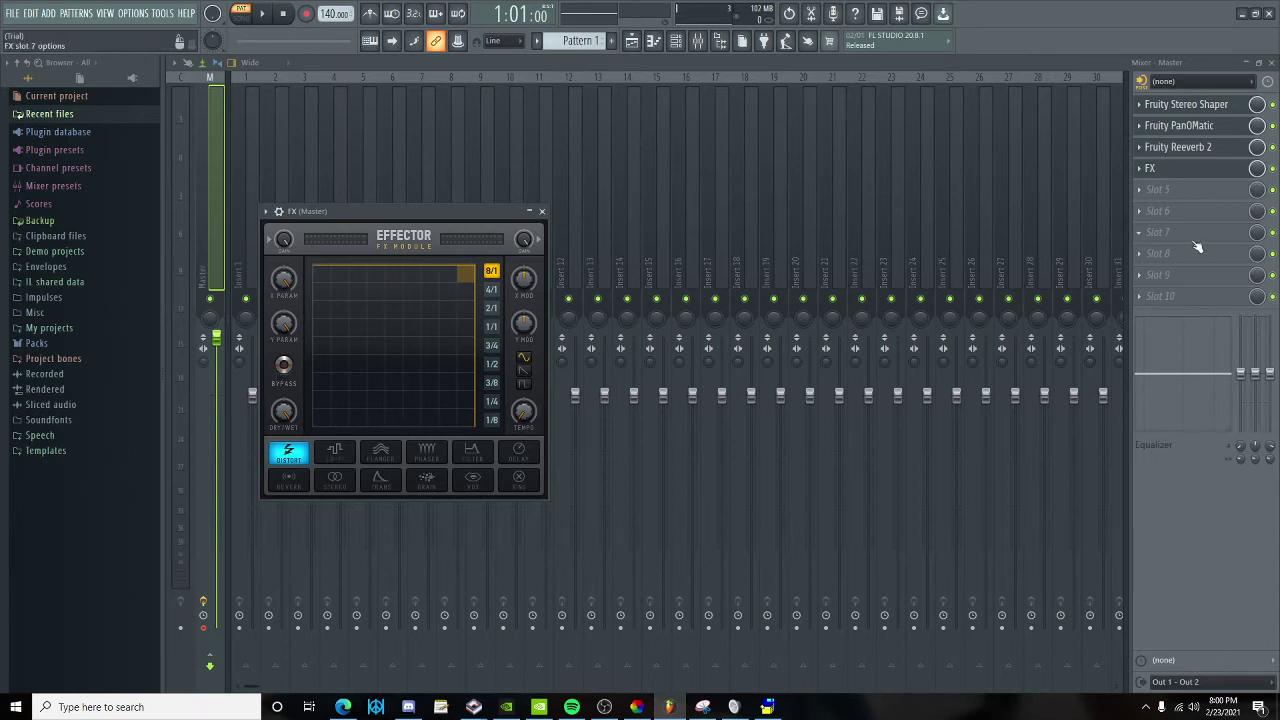
Load the EQUO equalizer into slot 5 of the Master track.
{"action": "left_click", "coordinate": [1160, 190]}
{"action": "mouse_move", "coordinate": [1145, 207]}
{"action": "left_click", "coordinate": [1090, 209]}
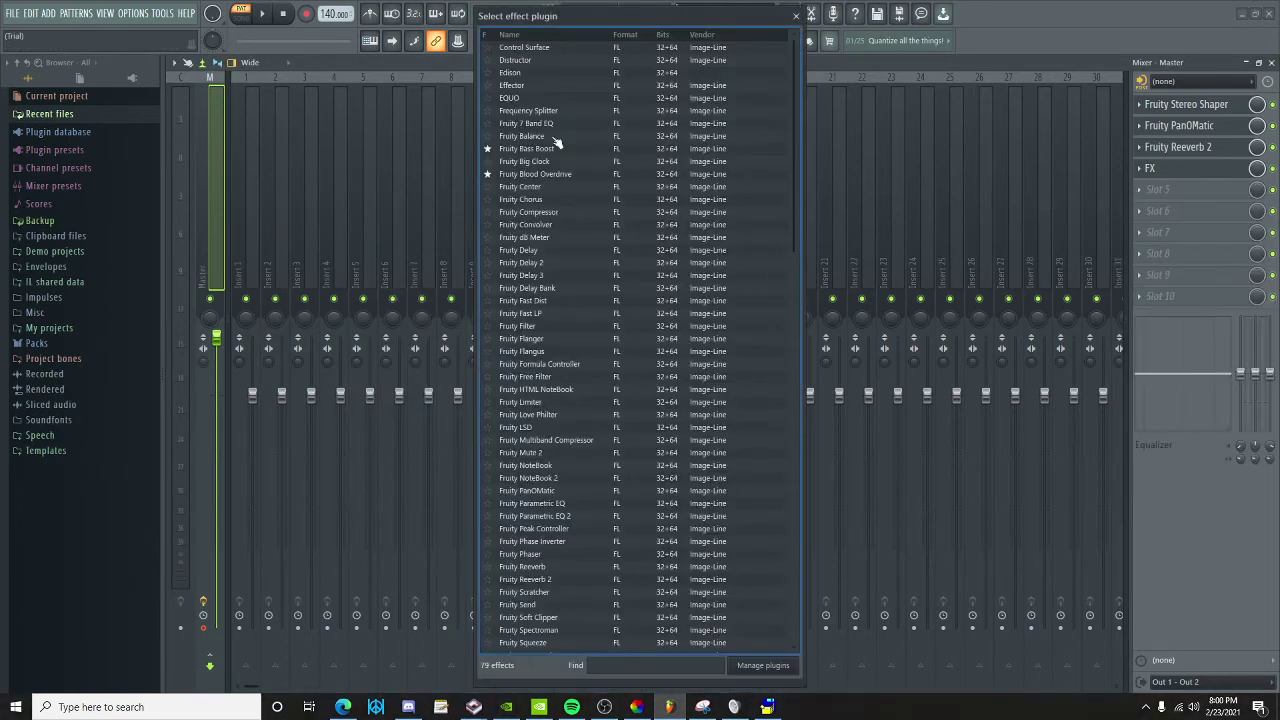
{"action": "double_click", "coordinate": [520, 99]}
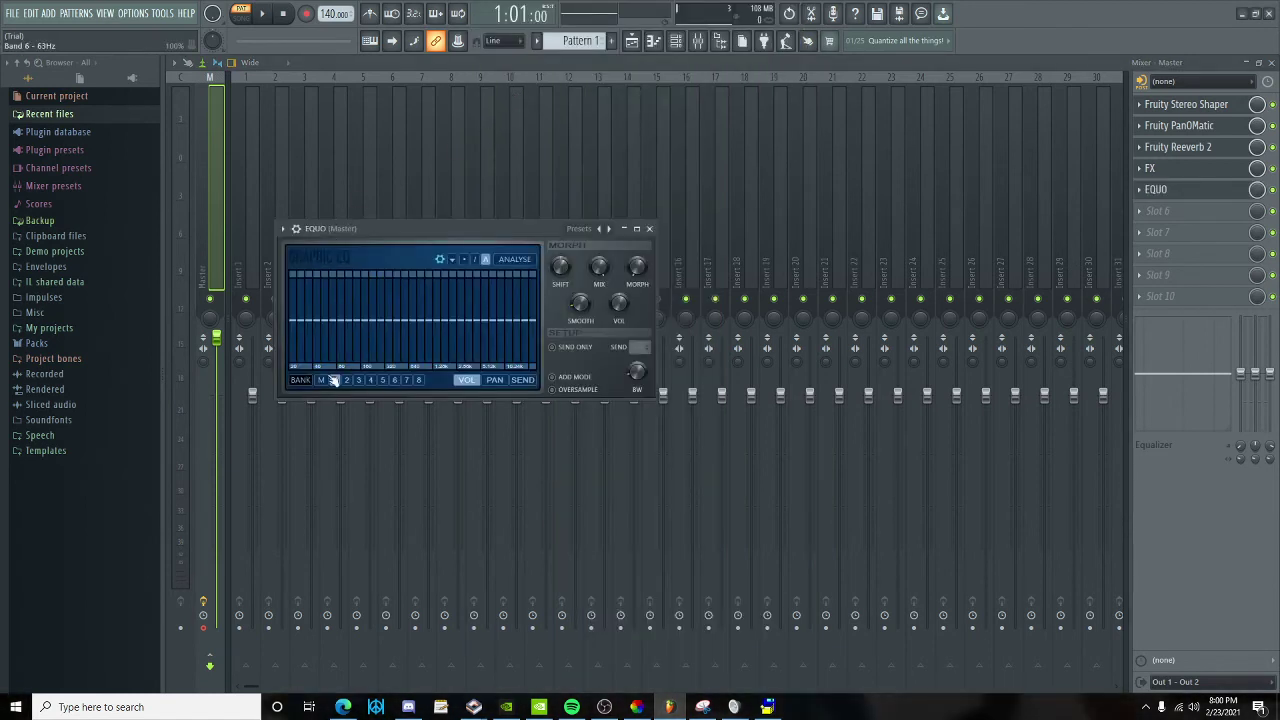
Raise all EQUO volume bands in bank M to near the top, set the output volume to 100%, and close the plugin.
{"action": "left_click", "coordinate": [322, 380]}
{"action": "mouse_move", "coordinate": [294, 320]}
{"action": "left_mouse_down"}
{"action": "mouse_move", "coordinate": [471, 274]}
{"action": "mouse_move", "coordinate": [288, 266]}
{"action": "left_mouse_up"}
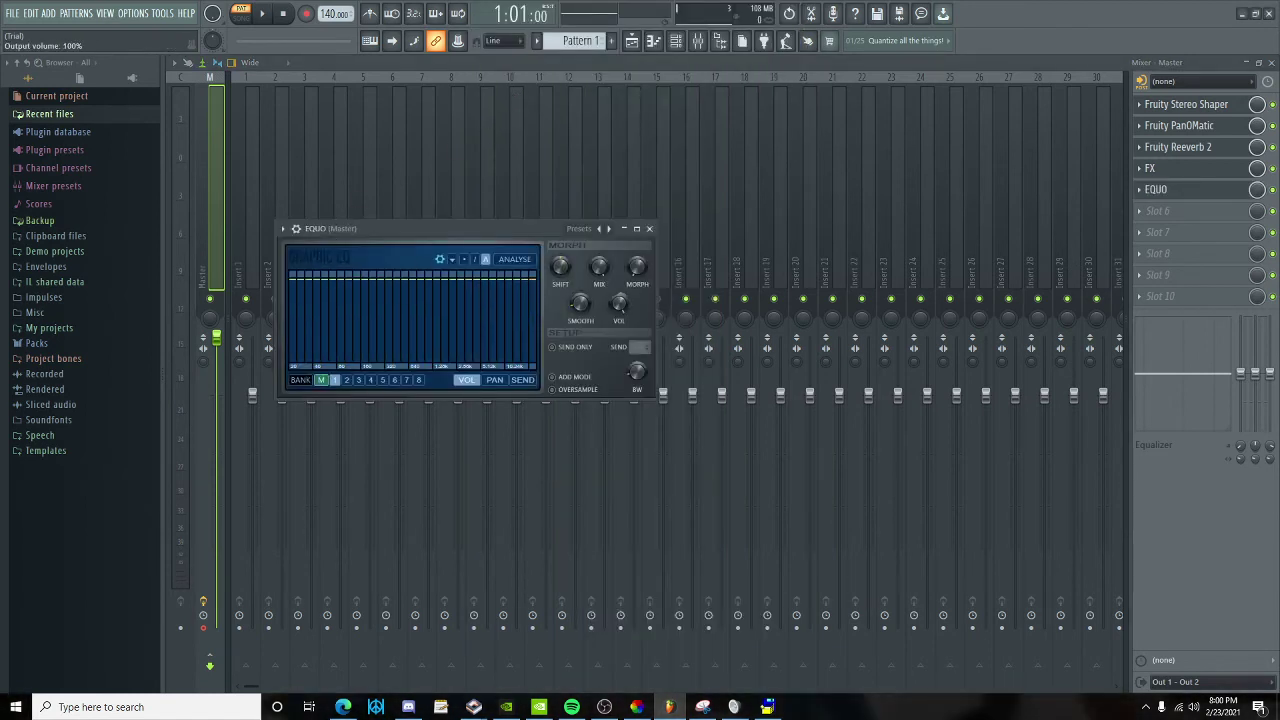
{"action": "left_click", "coordinate": [222, 340]}
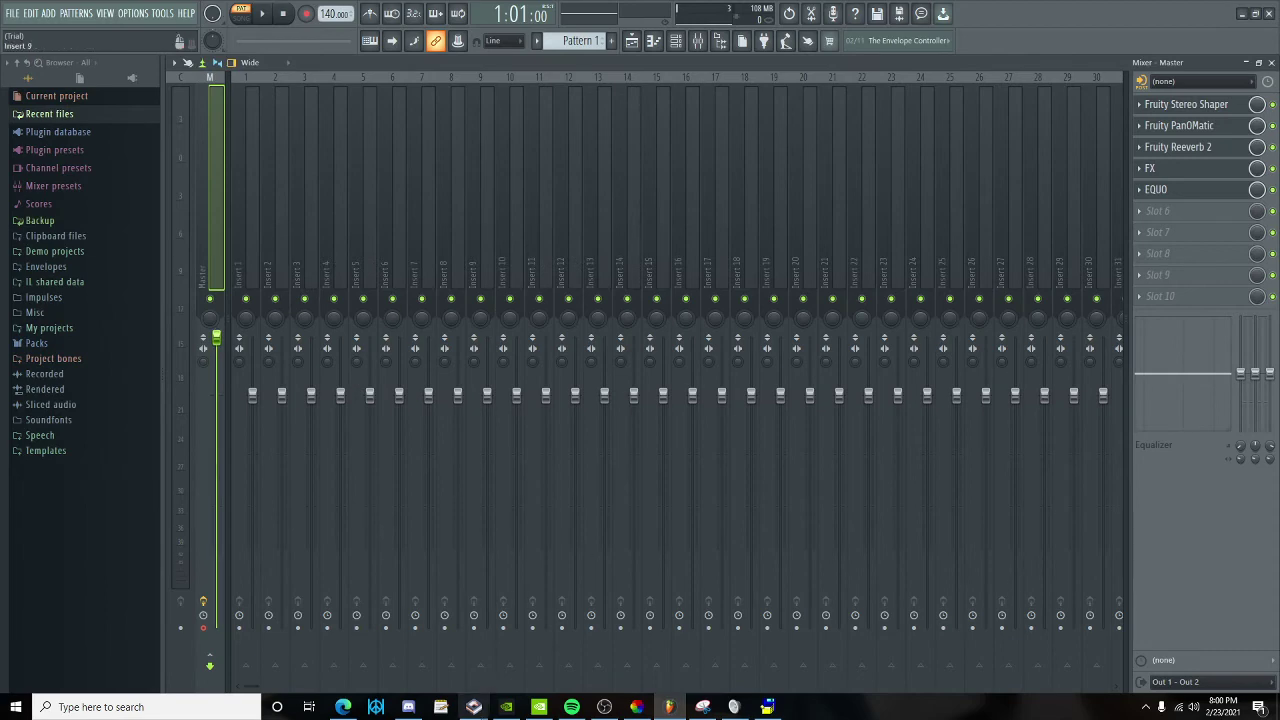
Switch to Discord and join the ongoing voice call in the alt account's direct message conversation.
{"action": "left_click", "coordinate": [474, 707]}
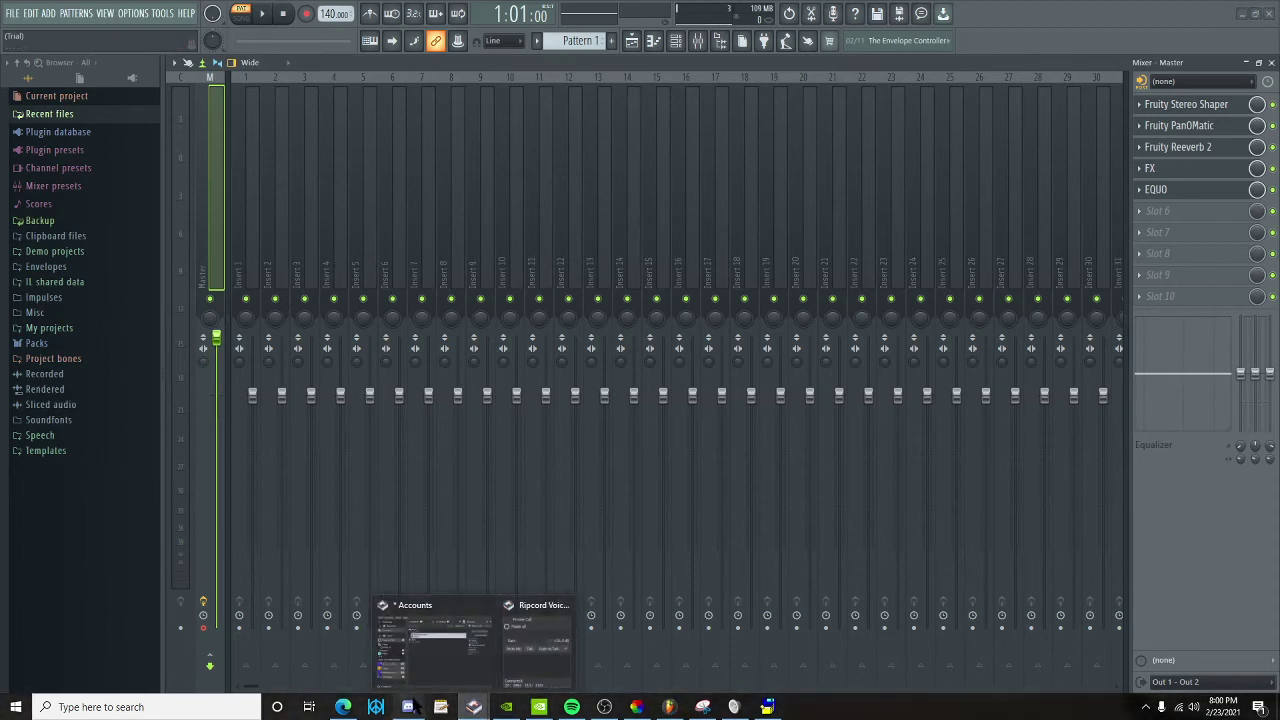
{"action": "left_click", "coordinate": [408, 707]}
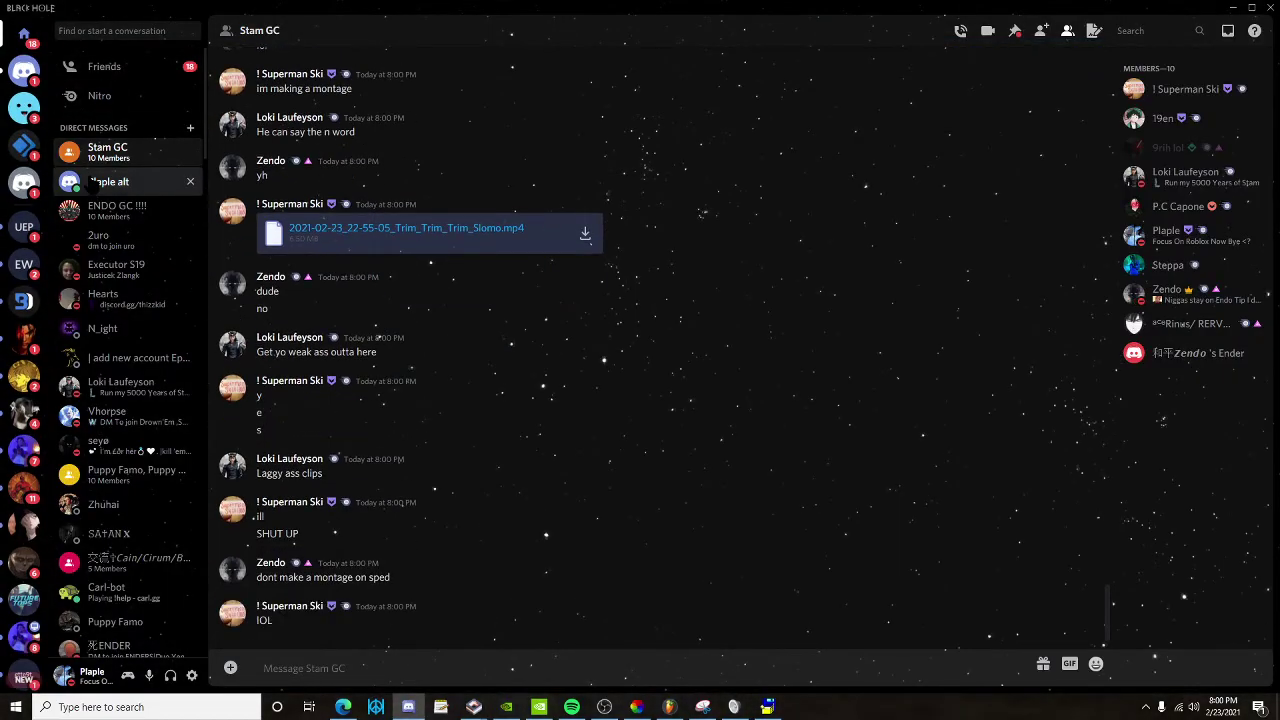
{"action": "left_click", "coordinate": [90, 181]}
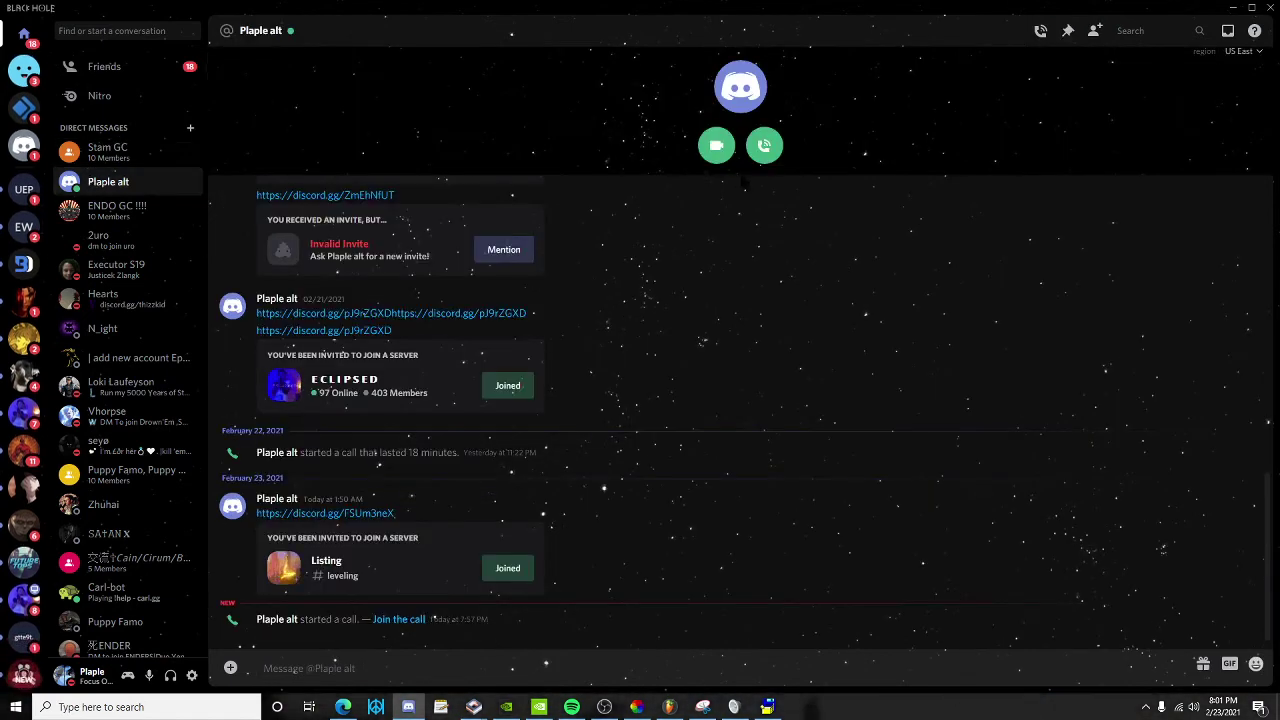
{"action": "left_click", "coordinate": [763, 143]}
{"action": "left_click", "coordinate": [764, 146]}
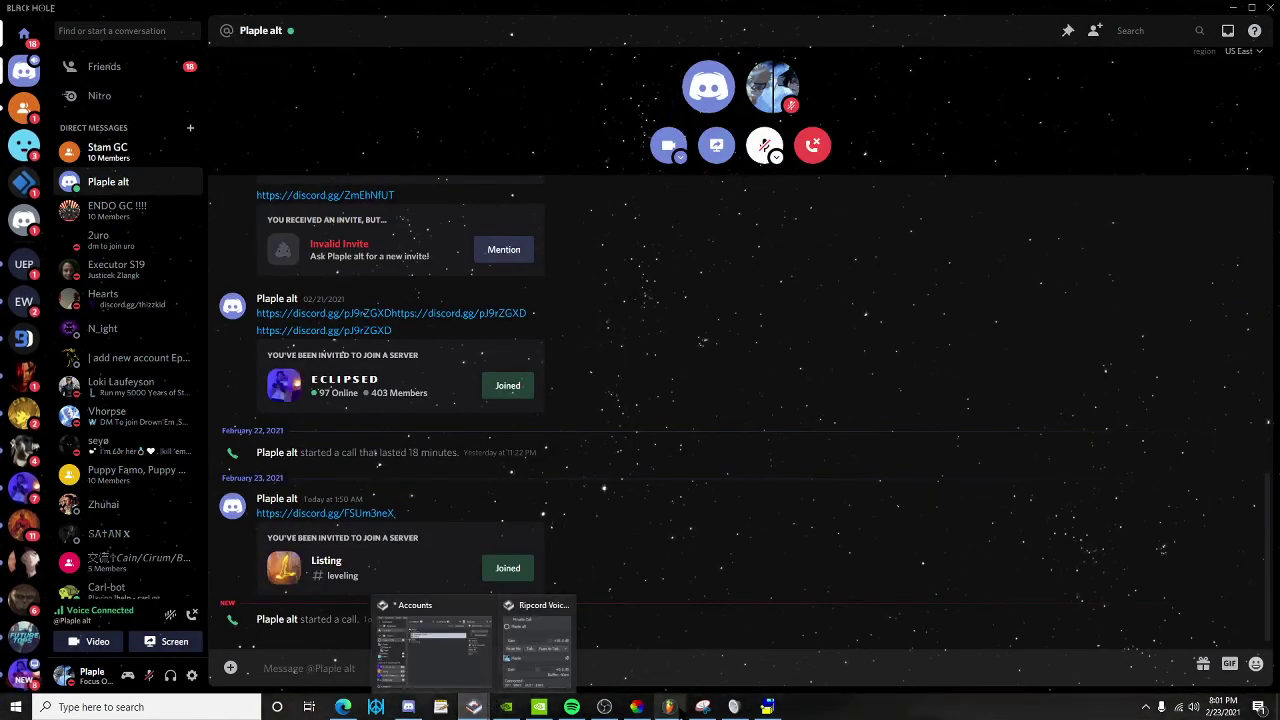
Switch to FL Studio, set the Master track's input to the stereo In 1 - In 2 source, and check the Ripcord call window.
{"action": "left_click", "coordinate": [670, 707]}
{"action": "left_click", "coordinate": [1174, 83]}
{"action": "left_click", "coordinate": [1168, 106]}
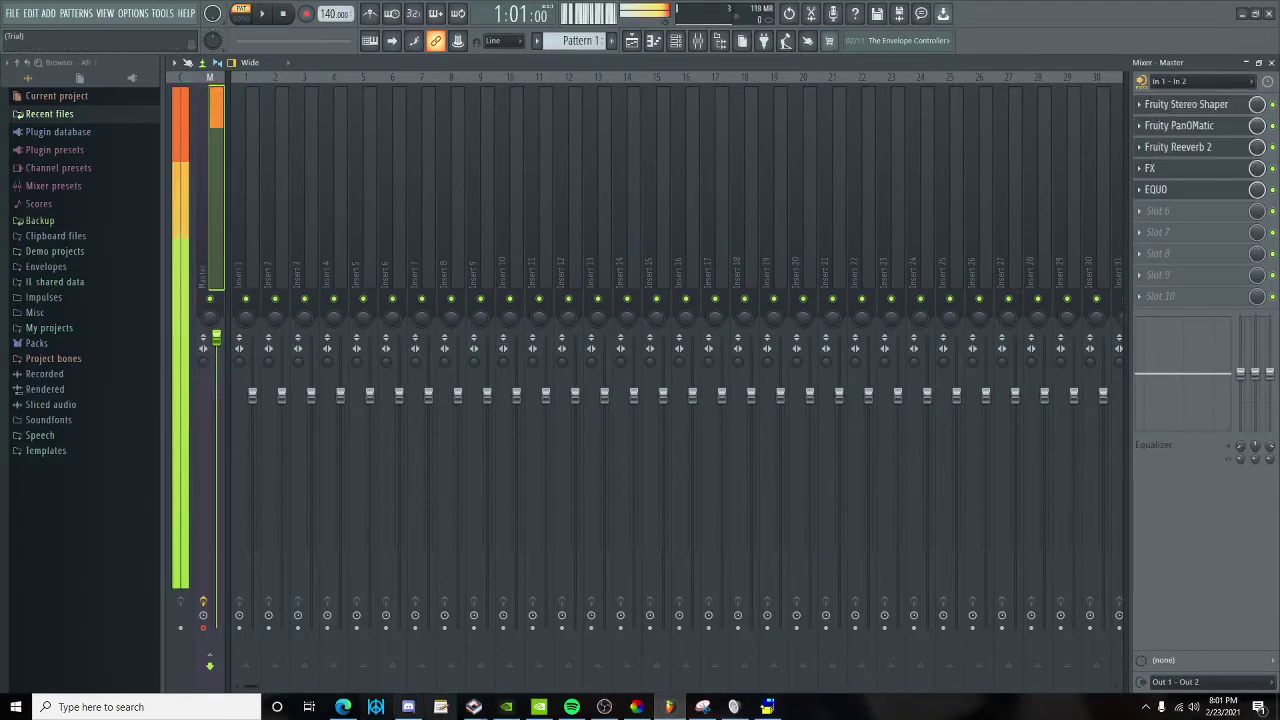
{"action": "left_click", "coordinate": [474, 706]}
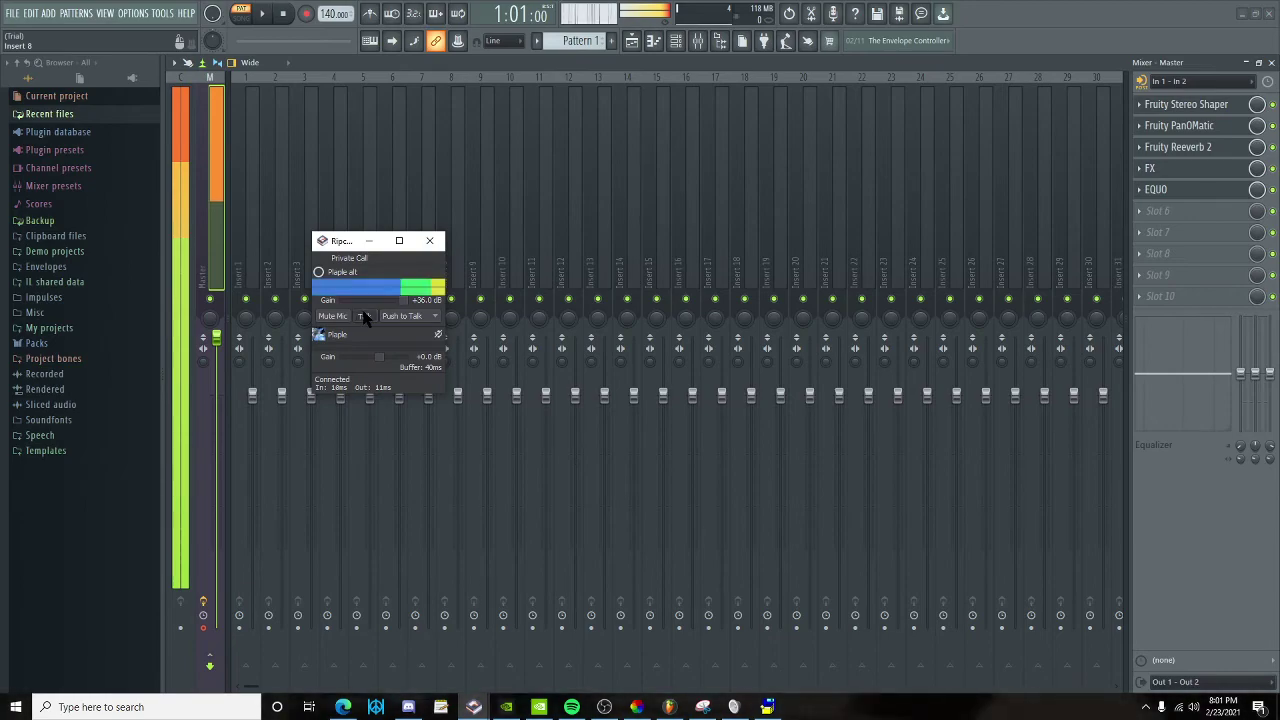
Set the Master track's input to the mono In 1 source and bring up the Ripcord call window.
{"action": "left_click", "coordinate": [1214, 84]}
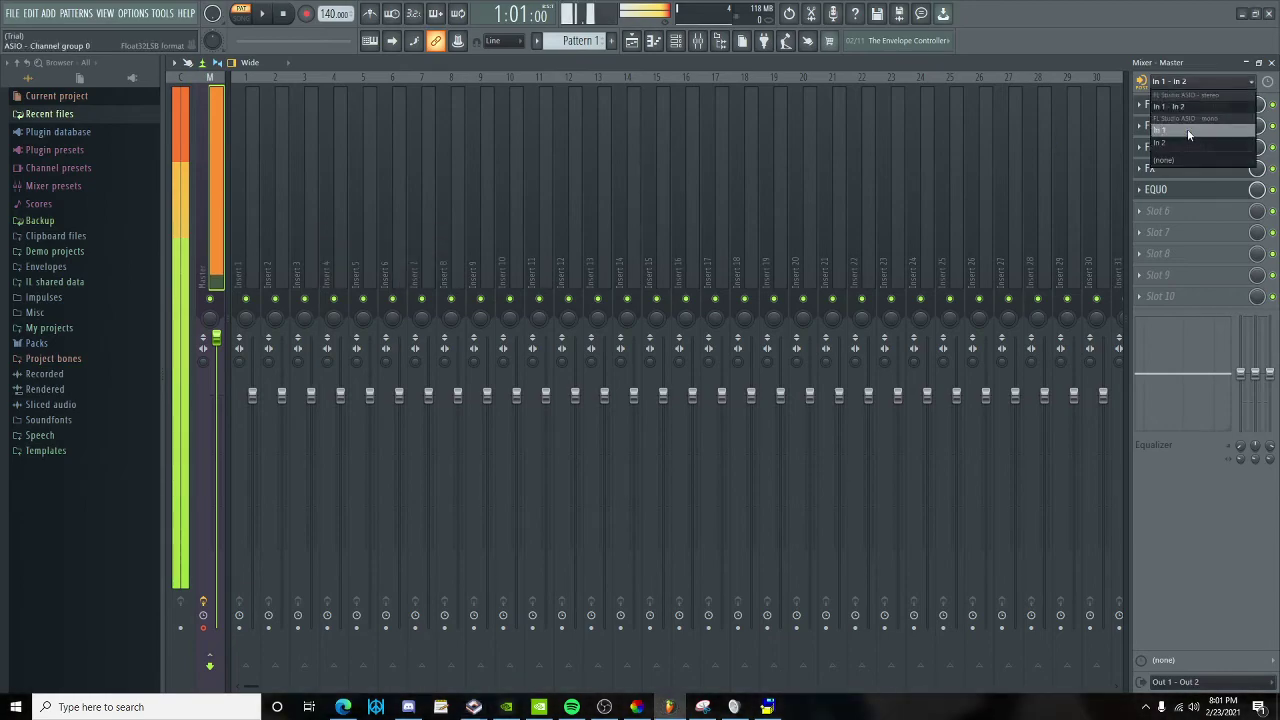
{"action": "left_click", "coordinate": [1187, 129]}
{"action": "left_click", "coordinate": [474, 706]}
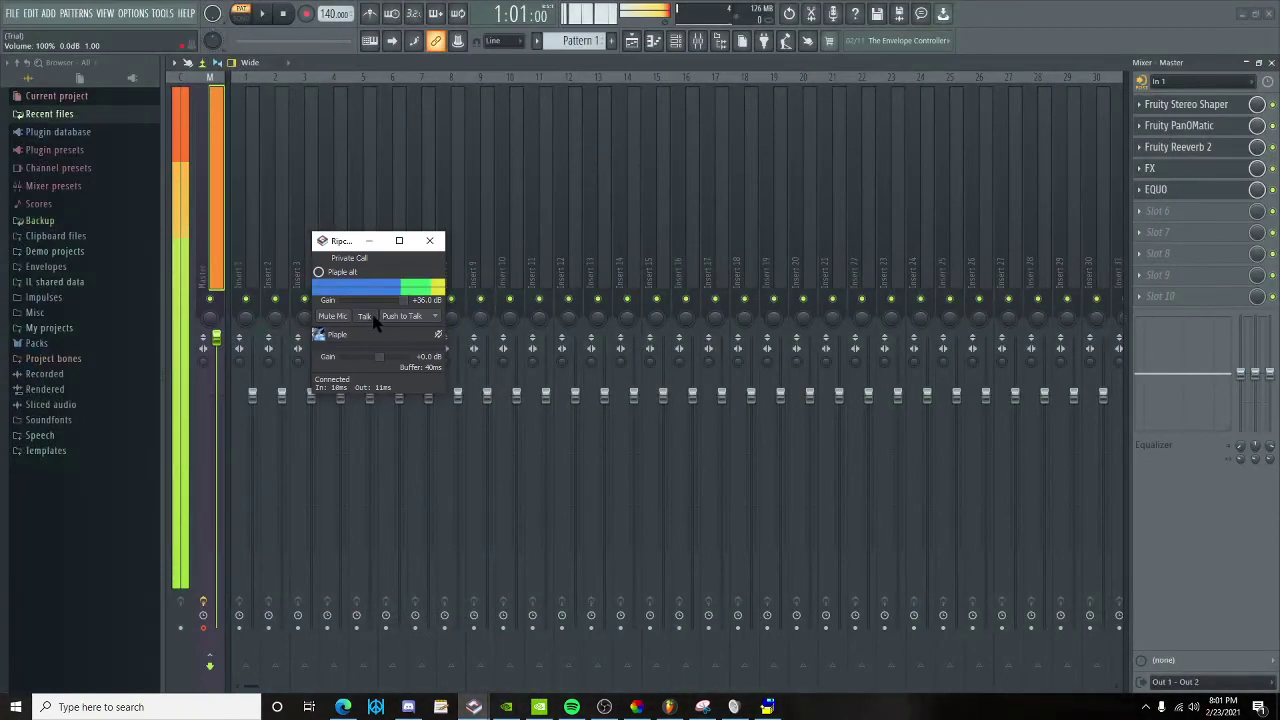
Mute Mic/Aux in OBS and test the processed voice in the Discord call using Ripcord's Talk control.
{"action": "left_click", "coordinate": [604, 706]}
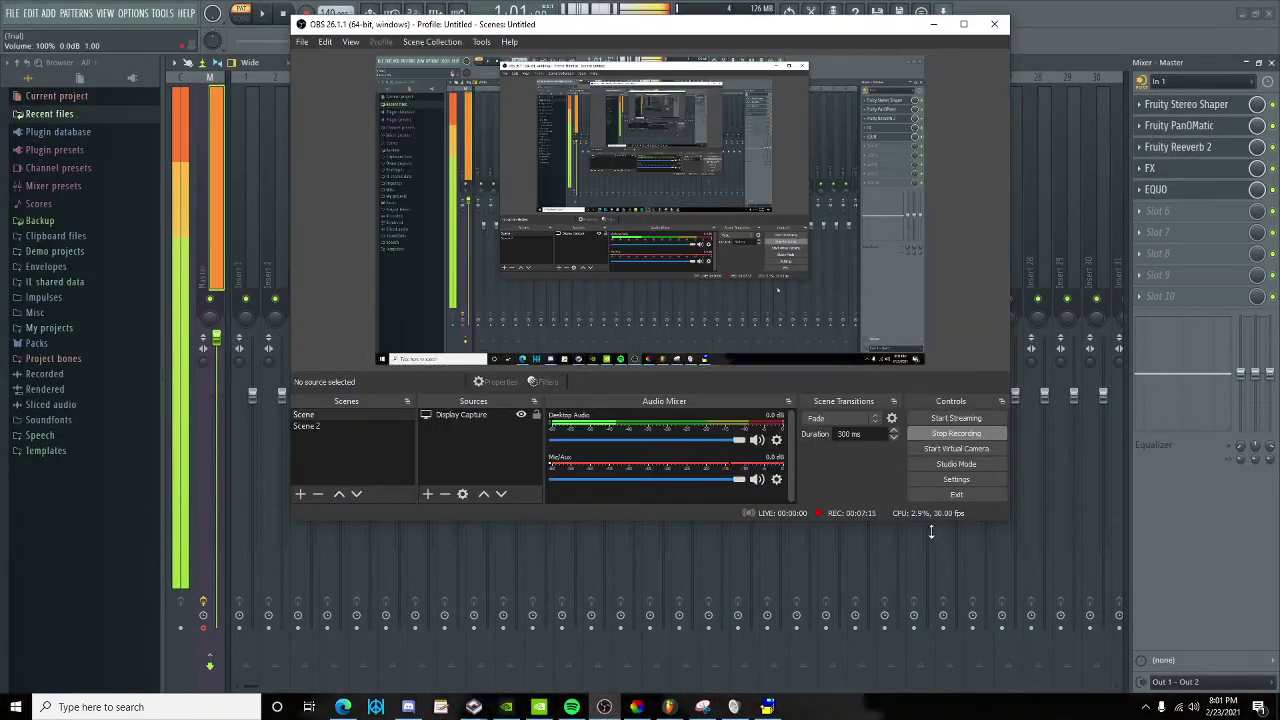
{"action": "left_click_drag", "start_coordinate": [601, 24], "coordinate": [611, 71]}
{"action": "left_click", "coordinate": [771, 527]}
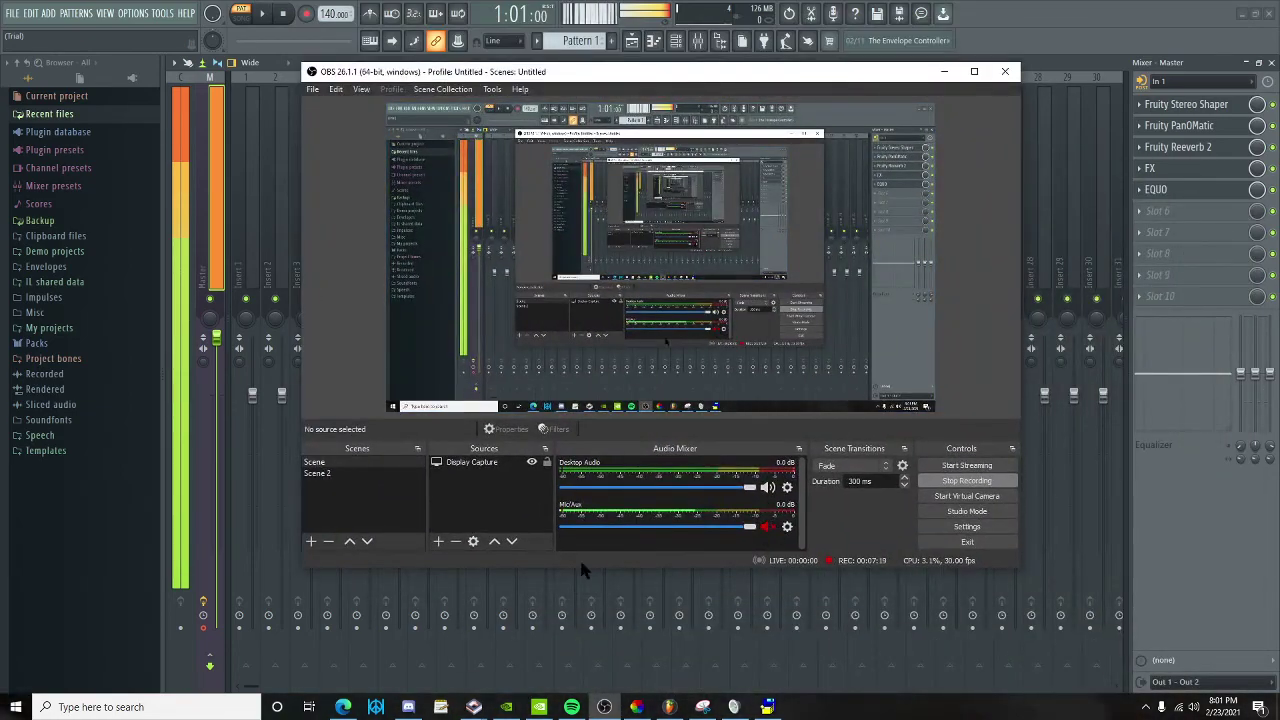
{"action": "left_click", "coordinate": [408, 706]}
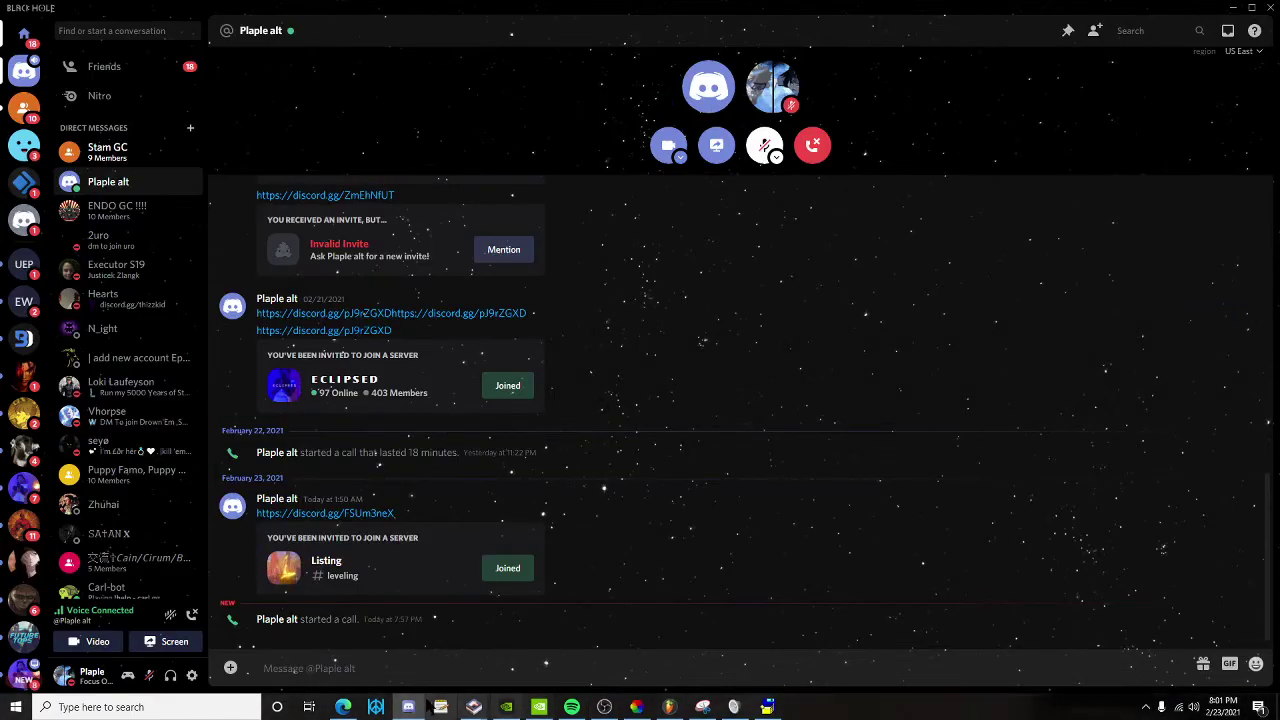
{"action": "mouse_move", "coordinate": [474, 706]}
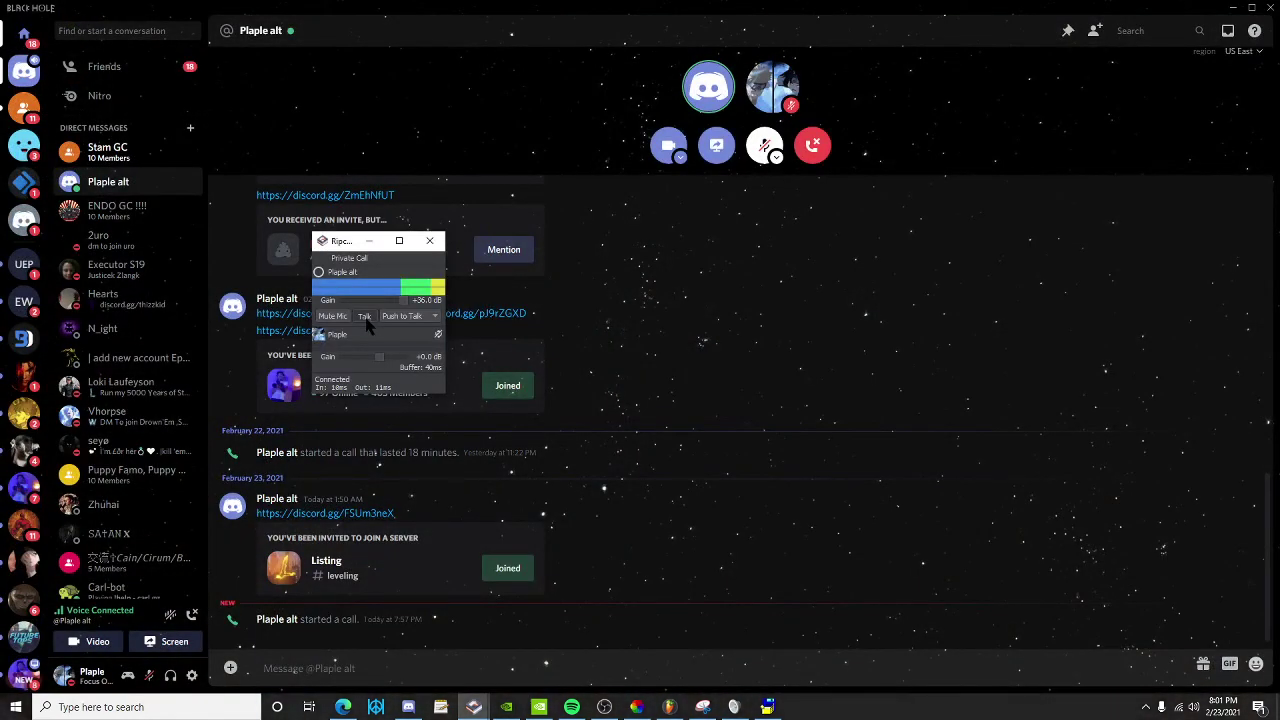
Return to FL Studio, load the Wider plugin into slot 6 of the Master track, and close its window.
{"action": "left_click", "coordinate": [668, 706]}
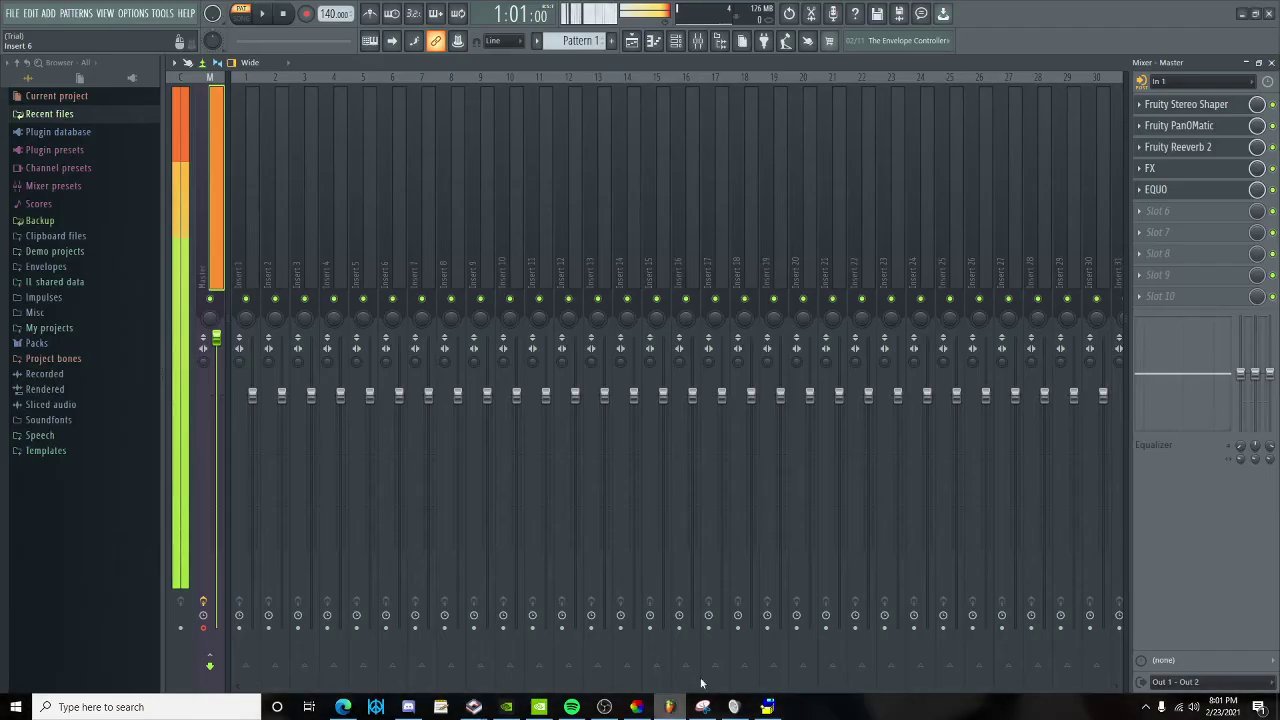
{"action": "left_click", "coordinate": [1180, 213]}
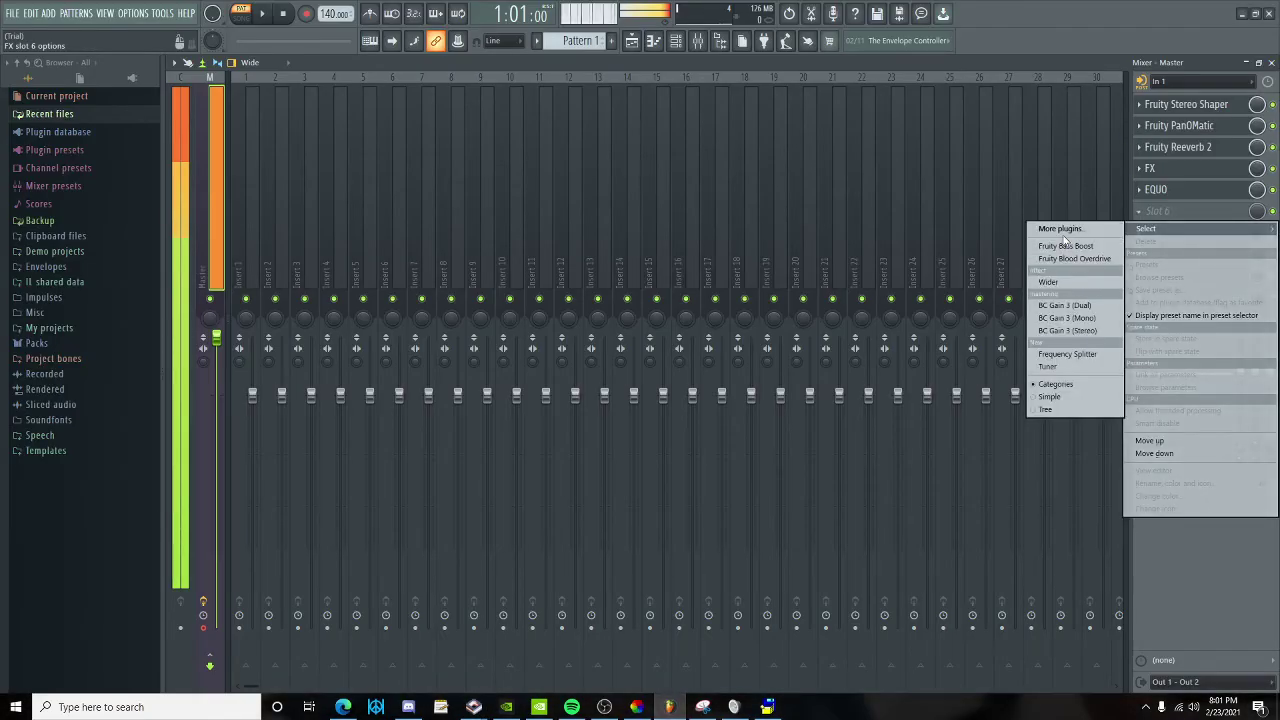
{"action": "left_click", "coordinate": [1063, 282]}
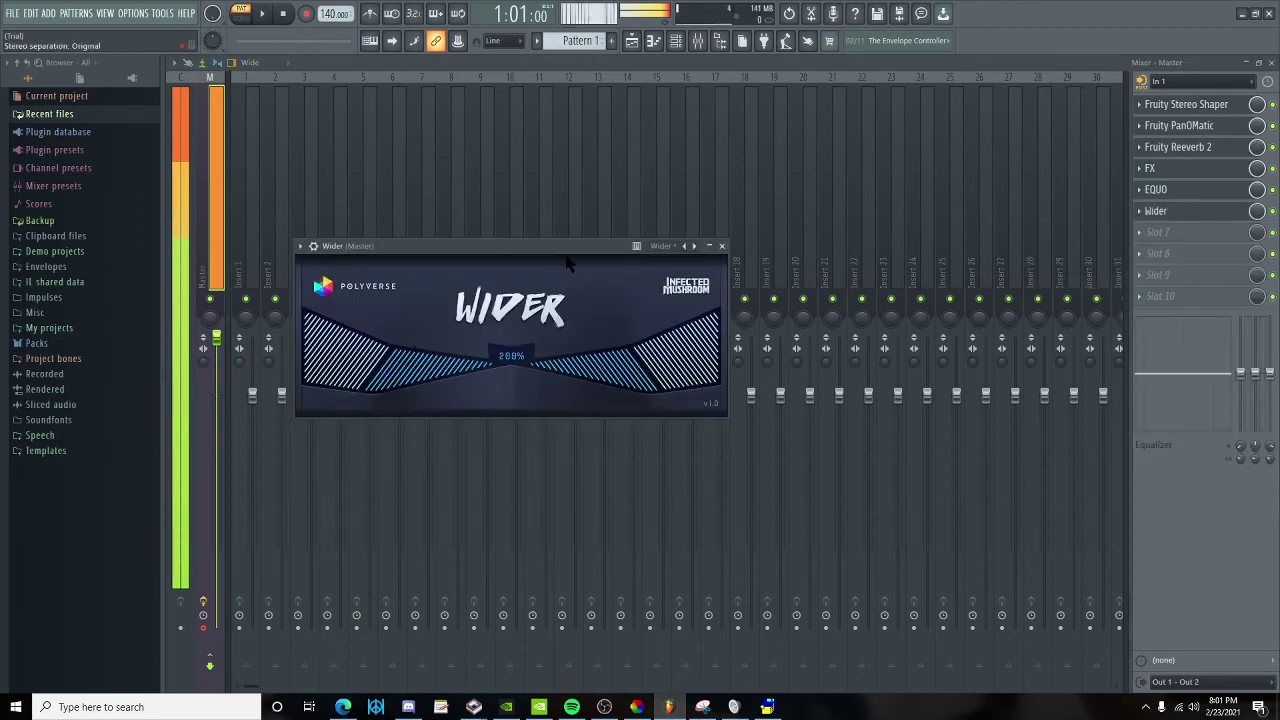
{"action": "left_click_drag", "start_coordinate": [587, 245], "coordinate": [668, 137]}
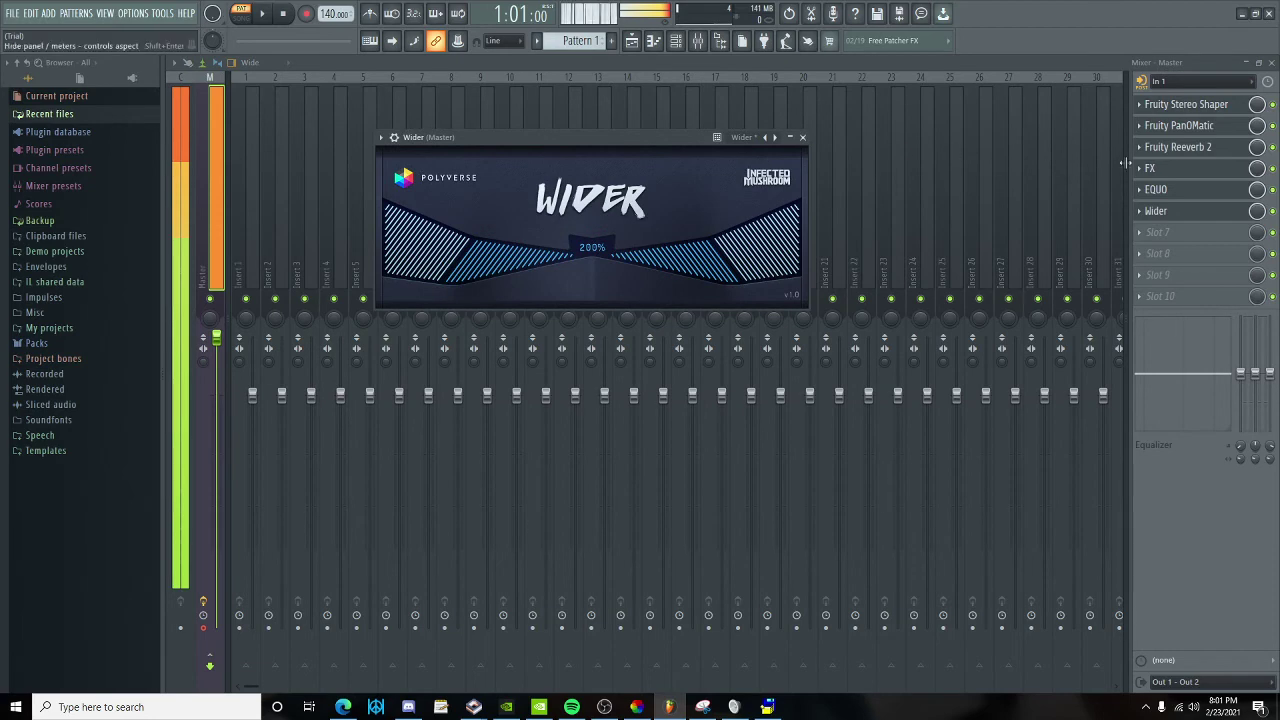
{"action": "left_click", "coordinate": [802, 137]}
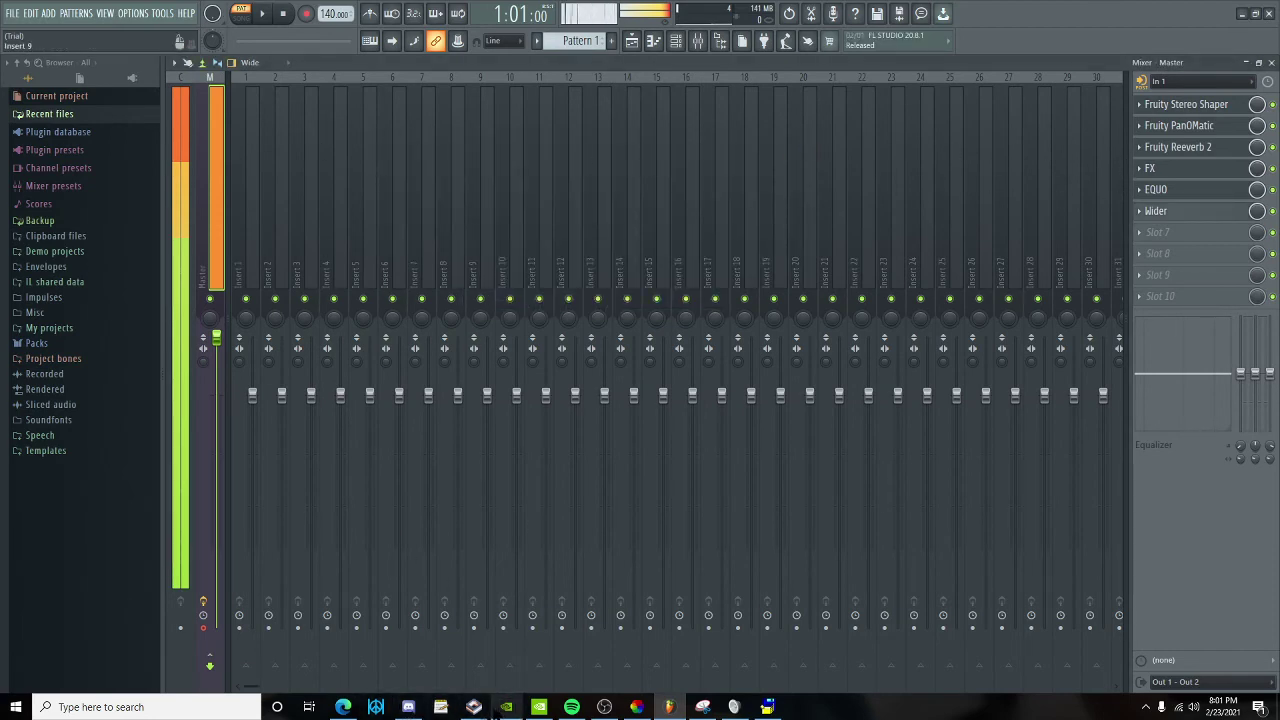
Check the Ripcord voice call with the Wider effect added and dismiss its window.
{"action": "left_click", "coordinate": [474, 707]}
{"action": "left_click", "coordinate": [536, 645]}
{"action": "left_click", "coordinate": [421, 244]}
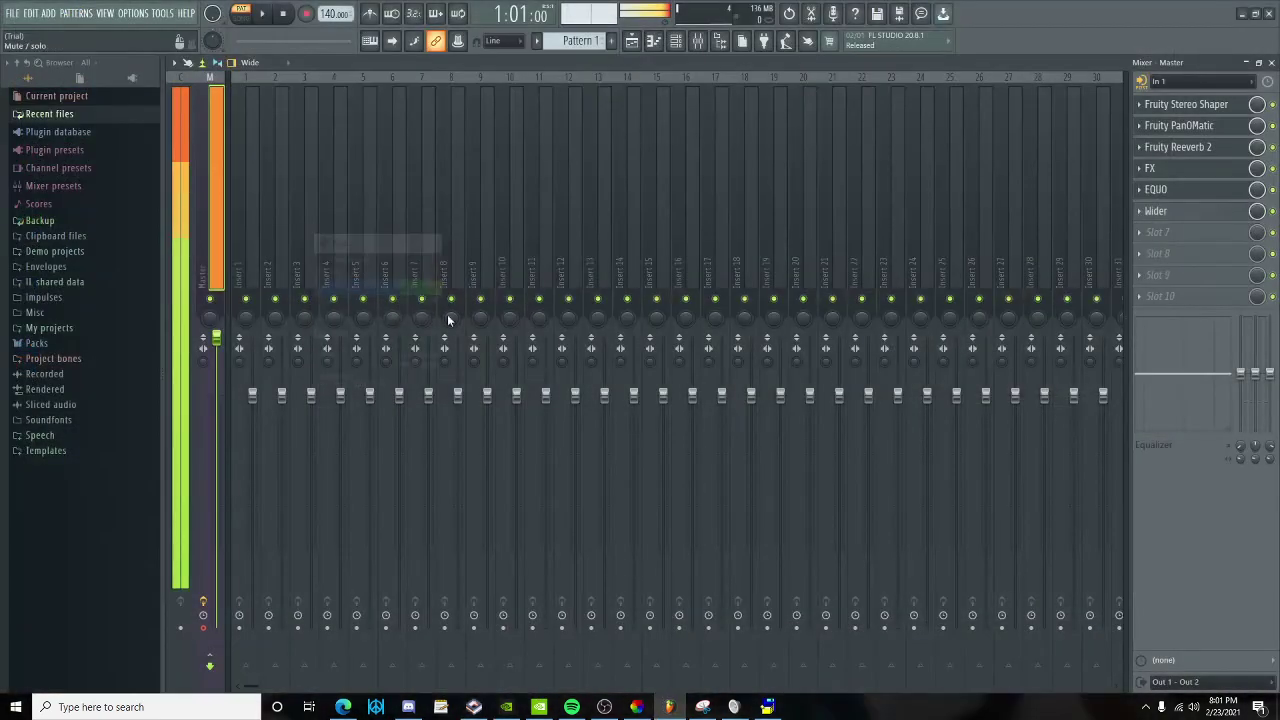
Unmute Mic/Aux in OBS and set the Master track's input to (none) in FL Studio.
{"action": "left_click", "coordinate": [604, 707]}
{"action": "left_click", "coordinate": [770, 526]}
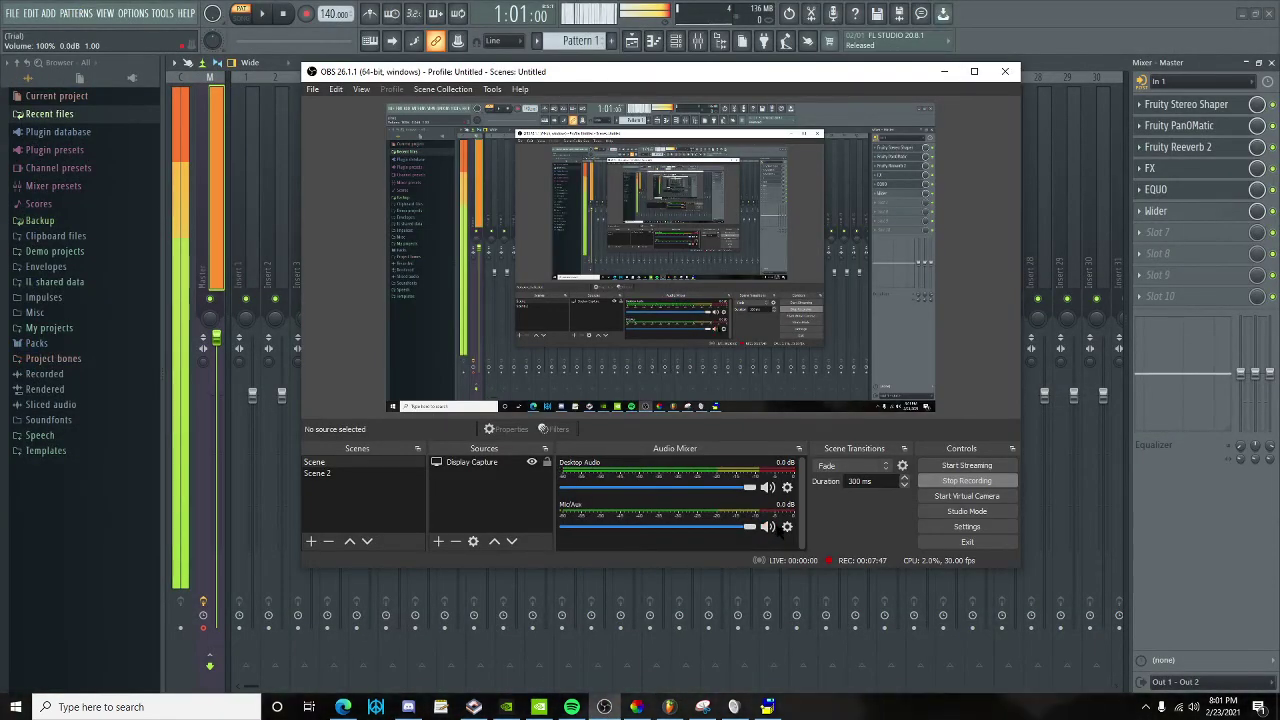
{"action": "left_click", "coordinate": [1174, 82]}
{"action": "left_click", "coordinate": [1186, 160]}
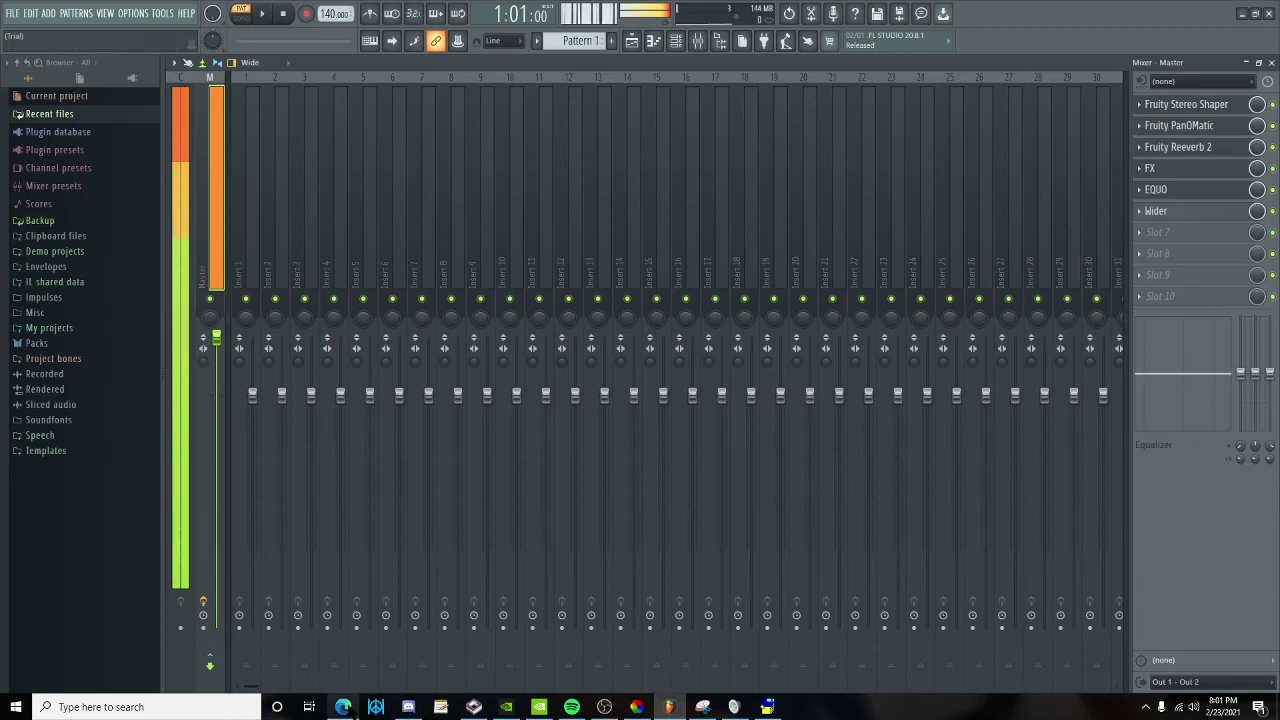
{"action": "left_click", "coordinate": [343, 707]}
{"action": "right_click", "coordinate": [610, 488]}
{"action": "left_click", "coordinate": [476, 488]}
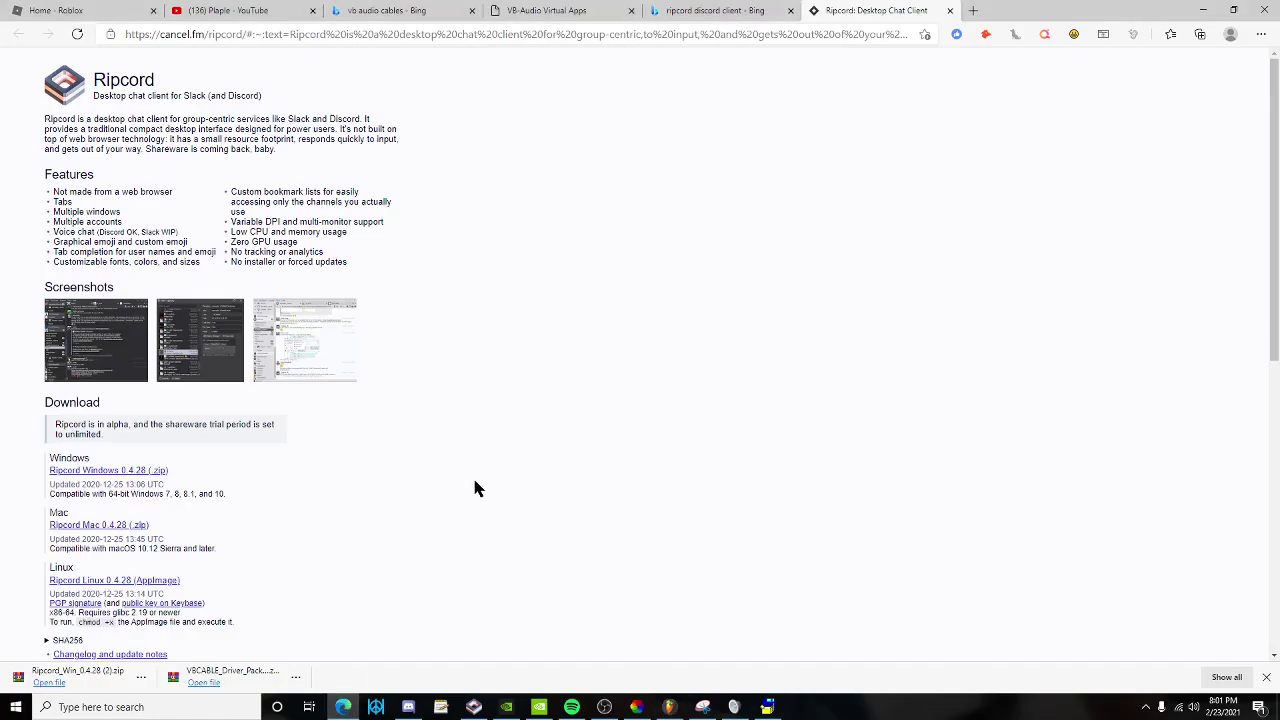
{"action": "right_click", "coordinate": [667, 498]}
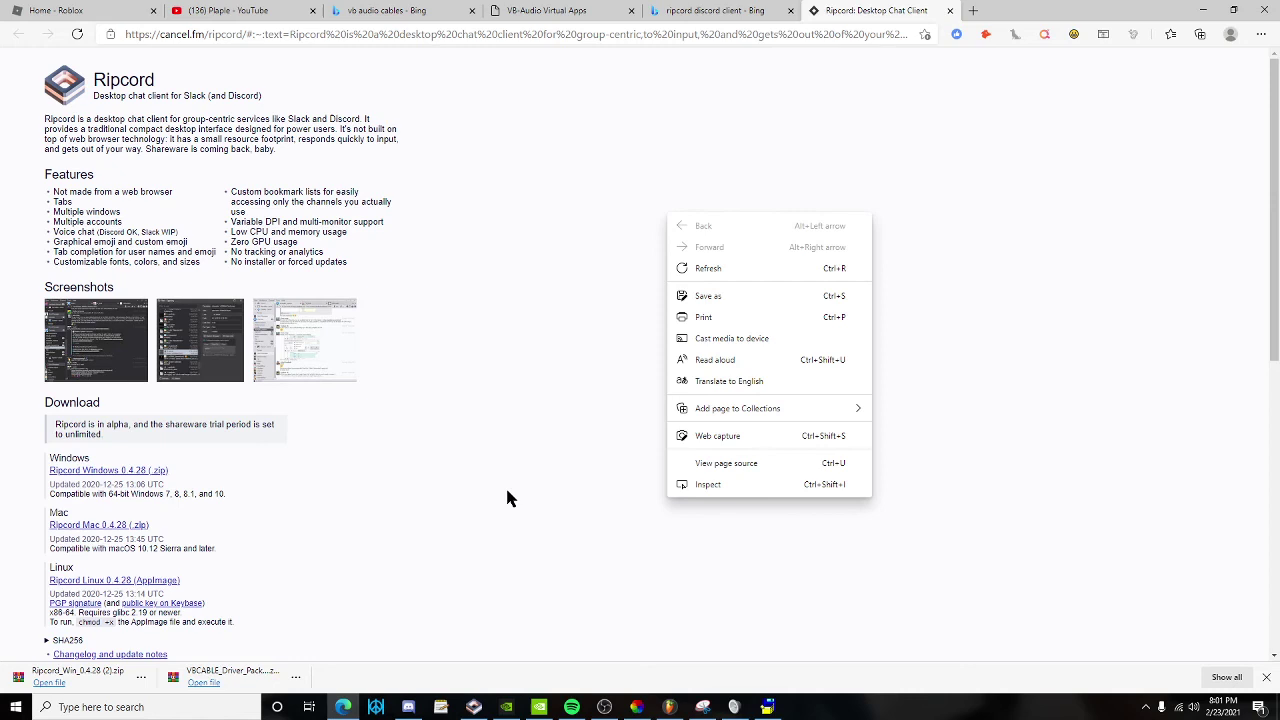
{"action": "right_click", "coordinate": [418, 456]}
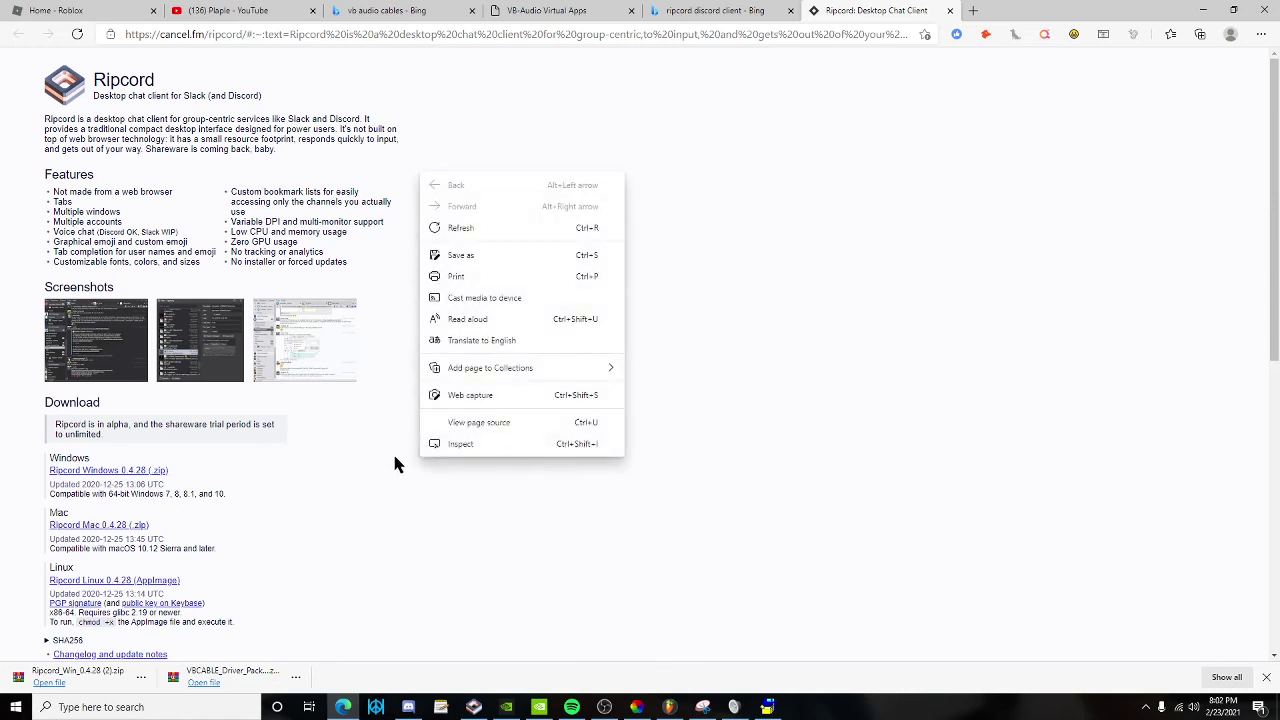
{"action": "left_click", "coordinate": [395, 455]}
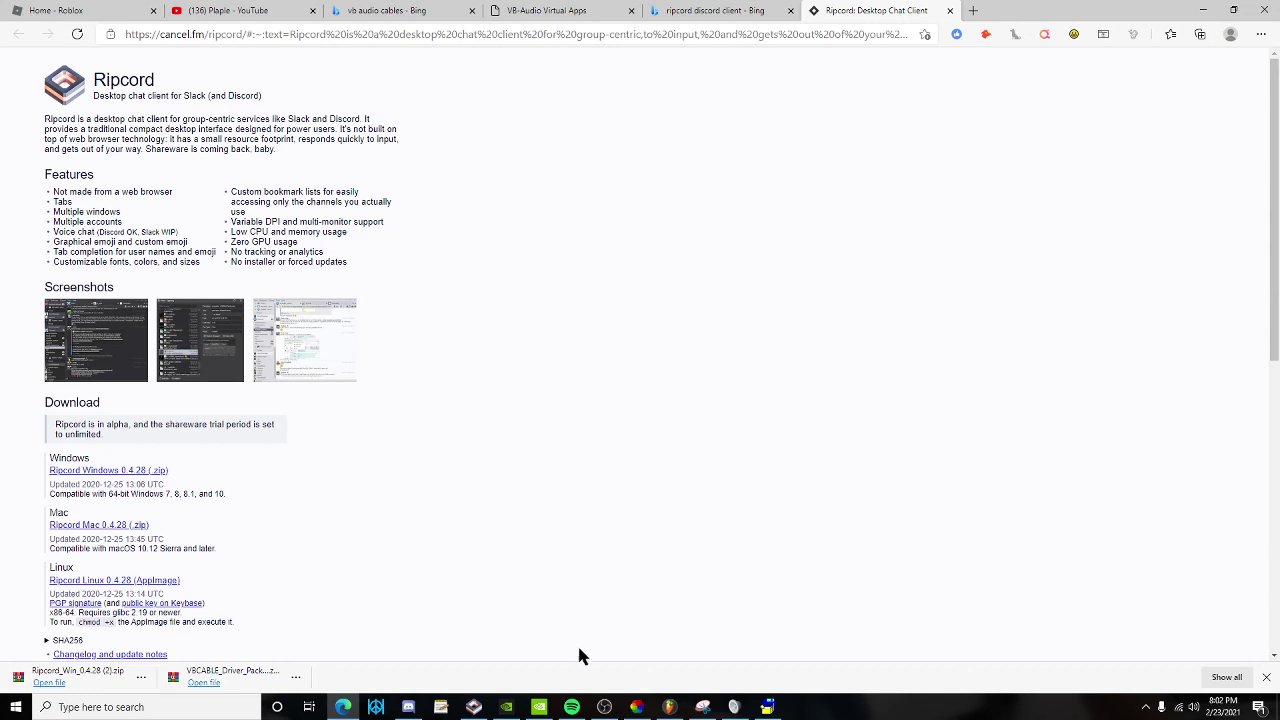
Switch to the OBS window.
{"action": "left_click", "coordinate": [606, 705]}
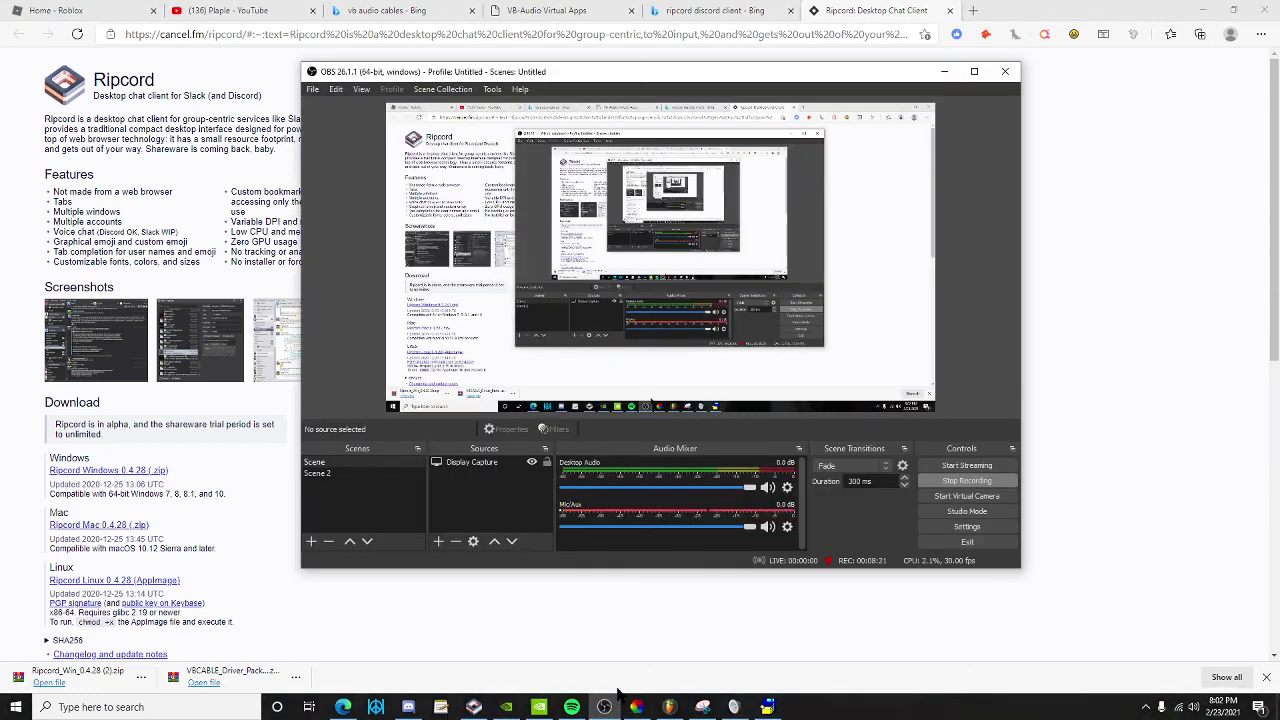